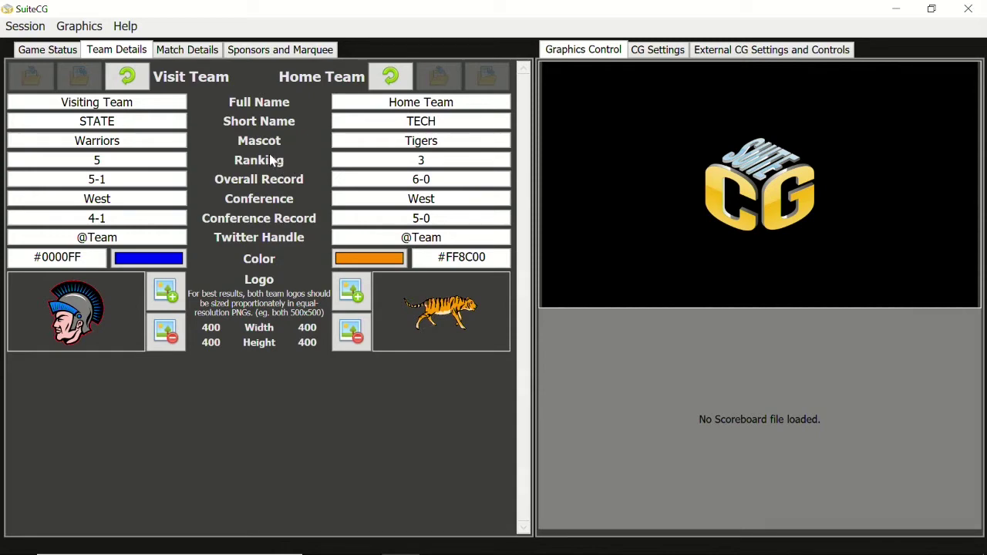
- Import the example marquee messages from Marquees\Marquee_Example.scgmarquee on the Sponsors and Marquee page
{"action": "left_click", "coordinate": [188, 50]}
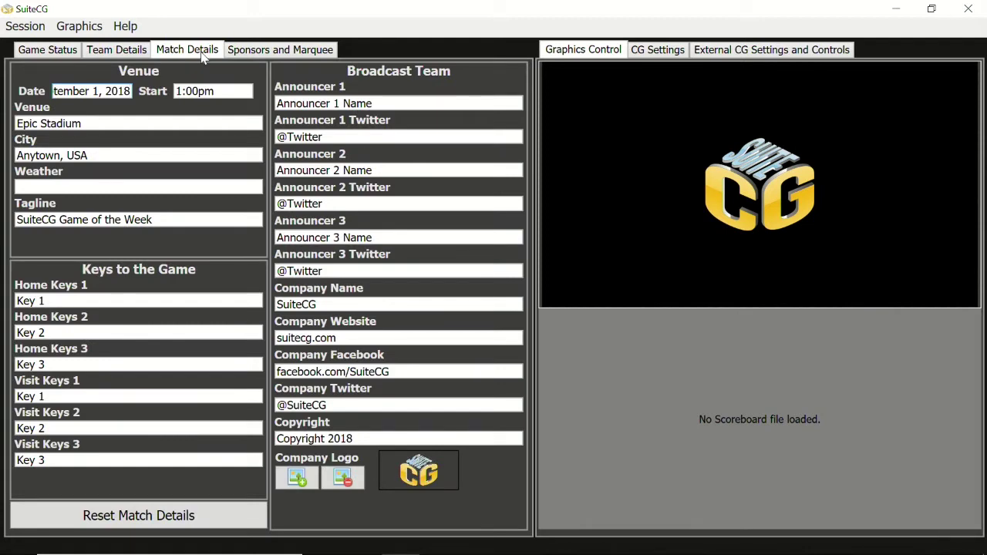
{"action": "left_click", "coordinate": [251, 57]}
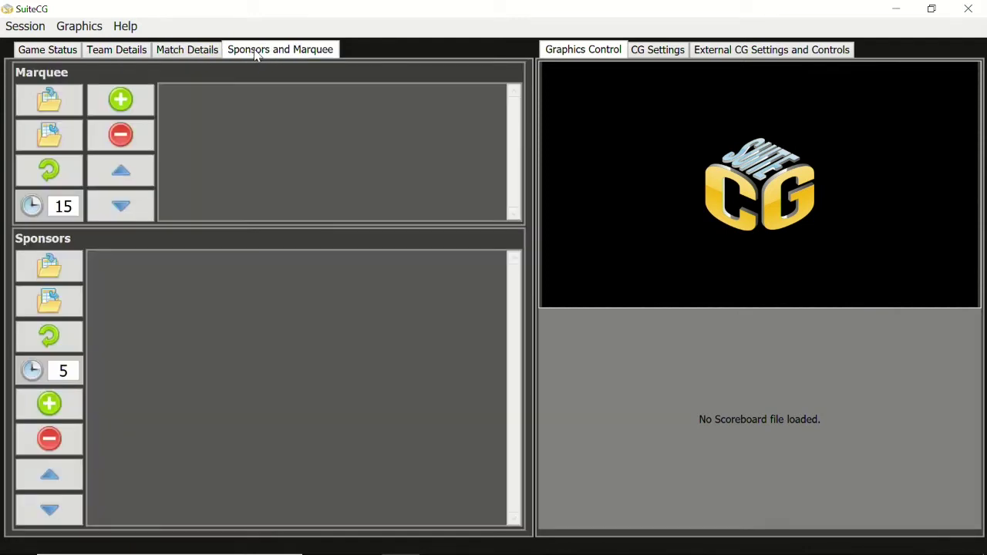
{"action": "left_click", "coordinate": [64, 101]}
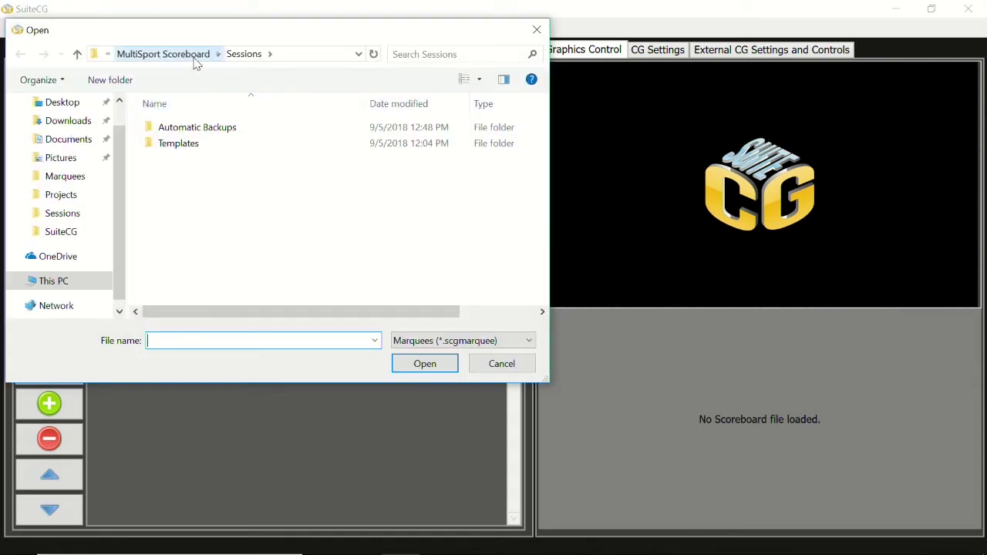
{"action": "left_click", "coordinate": [193, 58]}
{"action": "double_click", "coordinate": [183, 128]}
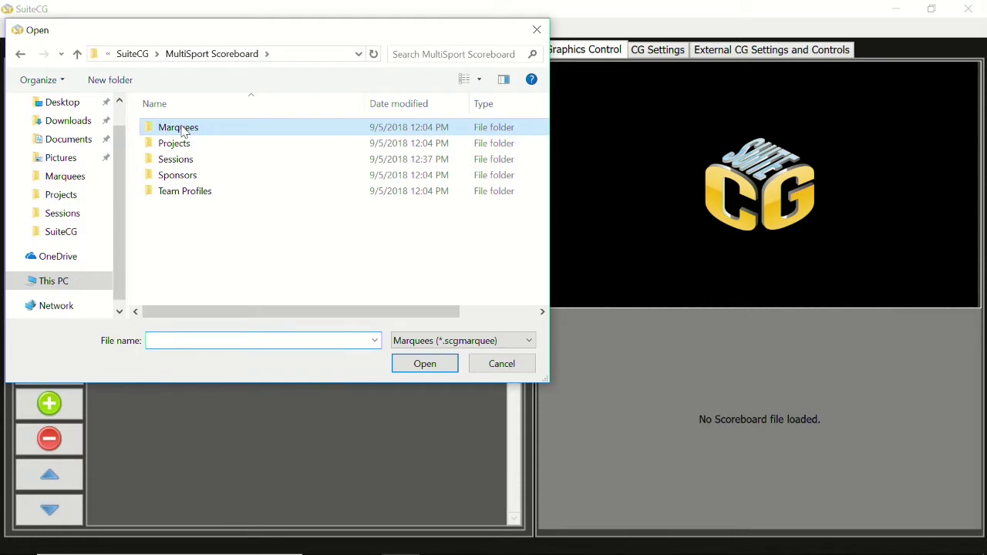
{"action": "double_click", "coordinate": [184, 131]}
- Import the Sponsor_Example.scgsponsor sponsor list from the Sponsors folder
{"action": "left_click", "coordinate": [63, 267]}
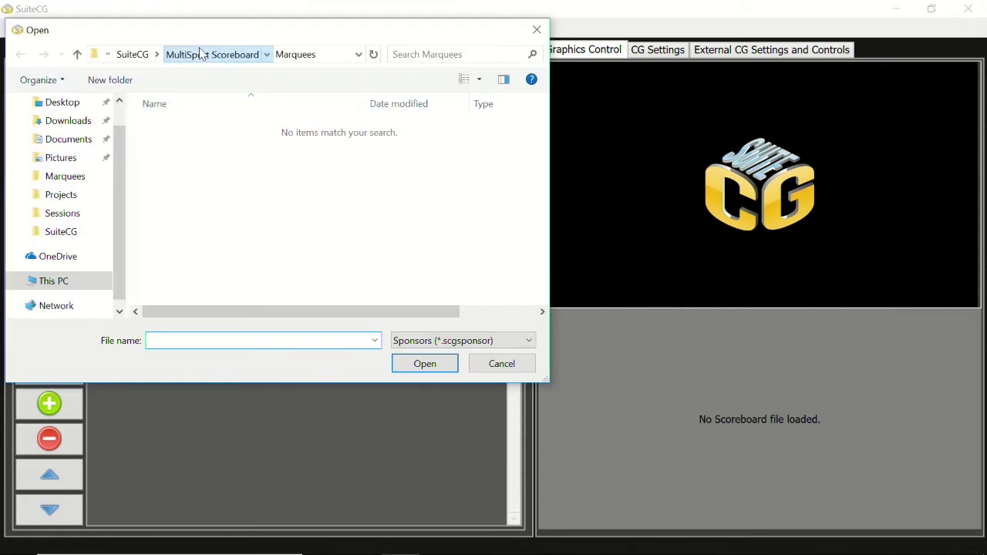
{"action": "left_click", "coordinate": [198, 54]}
{"action": "double_click", "coordinate": [193, 177]}
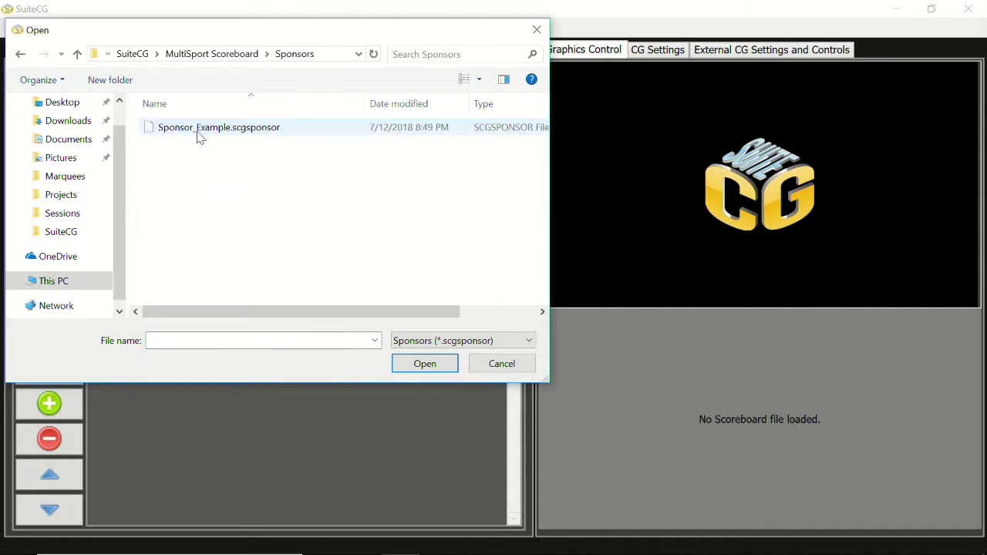
{"action": "double_click", "coordinate": [198, 131]}
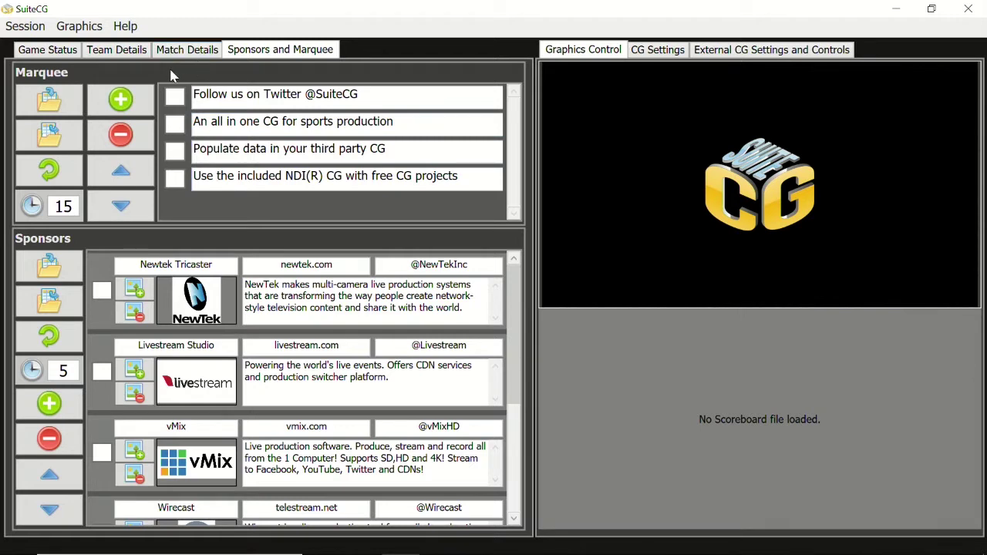
- Load the football_american_scorebug.bsb graphics package from the Projects folder
{"action": "left_click", "coordinate": [83, 26]}
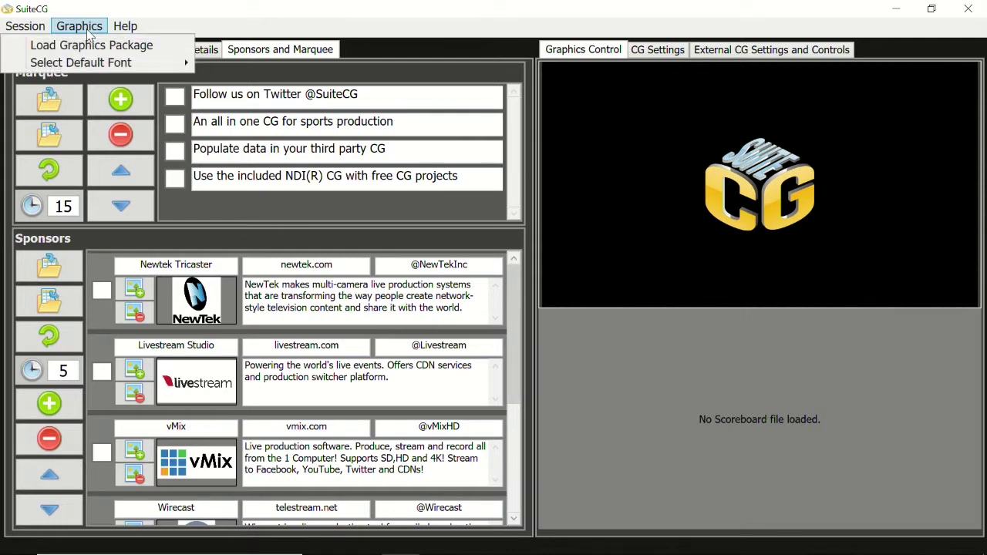
{"action": "left_click", "coordinate": [96, 48]}
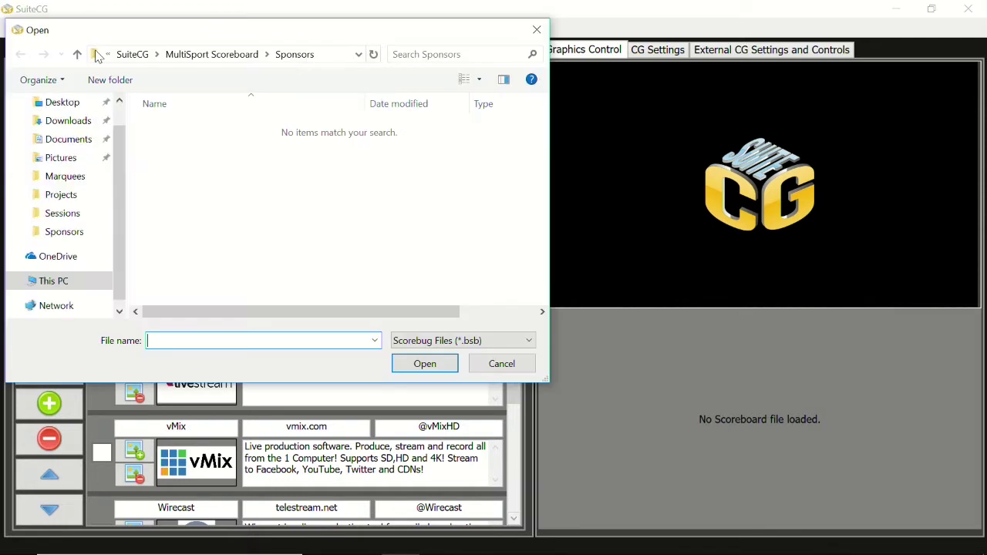
{"action": "left_click", "coordinate": [213, 56]}
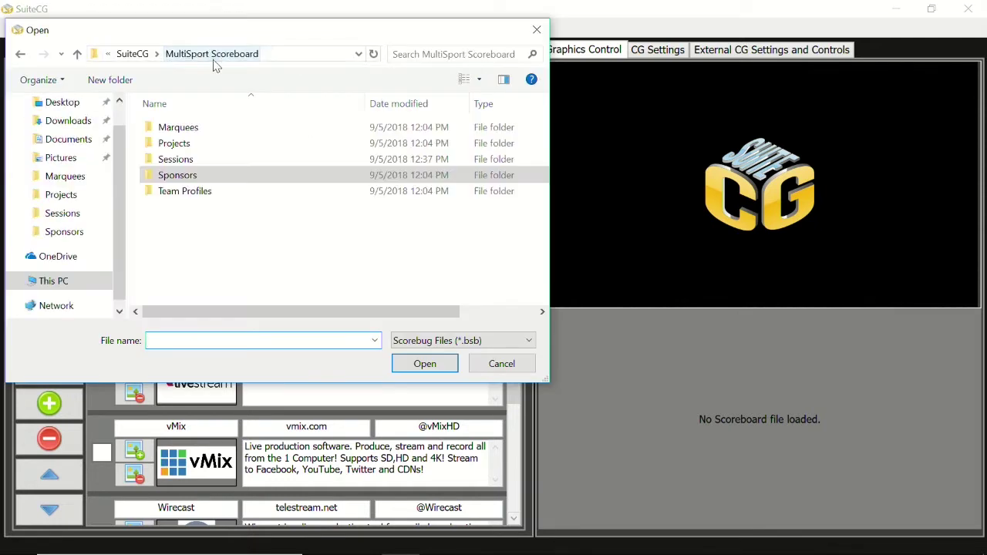
{"action": "double_click", "coordinate": [184, 144]}
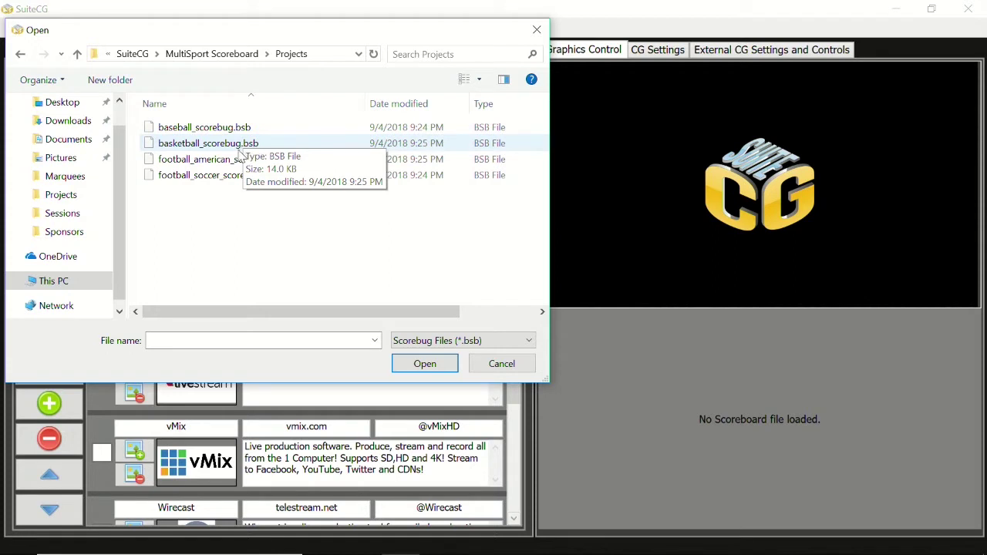
{"action": "left_click", "coordinate": [208, 164]}
{"action": "double_click", "coordinate": [207, 162]}
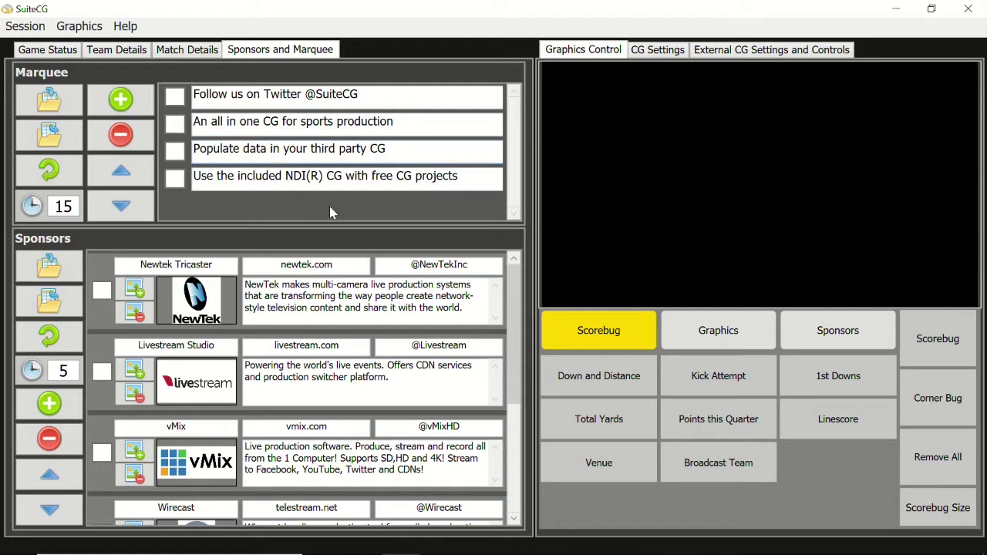
- Review the External CG Data Output options (XML and CSV off), then view Counter Images
{"action": "left_click", "coordinate": [754, 56]}
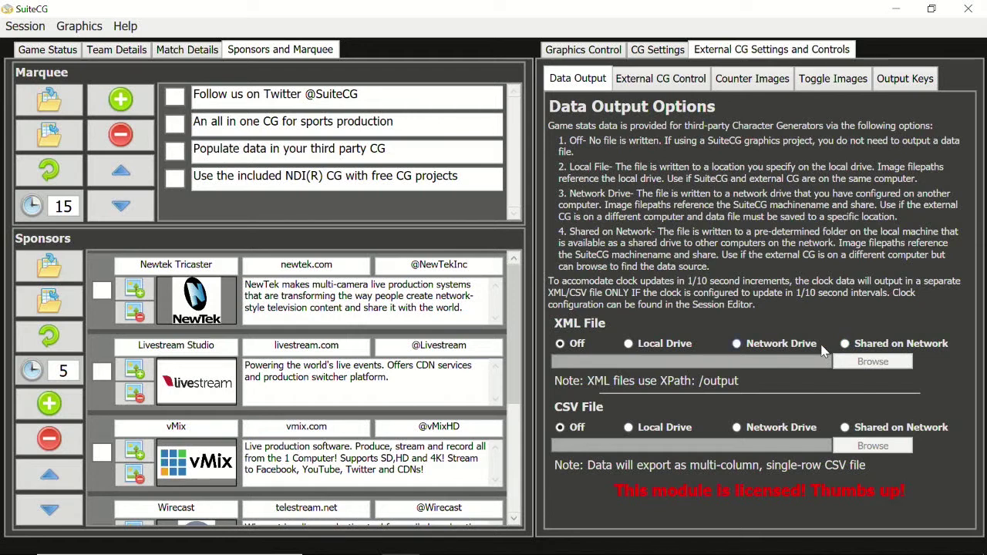
{"action": "left_click", "coordinate": [760, 86]}
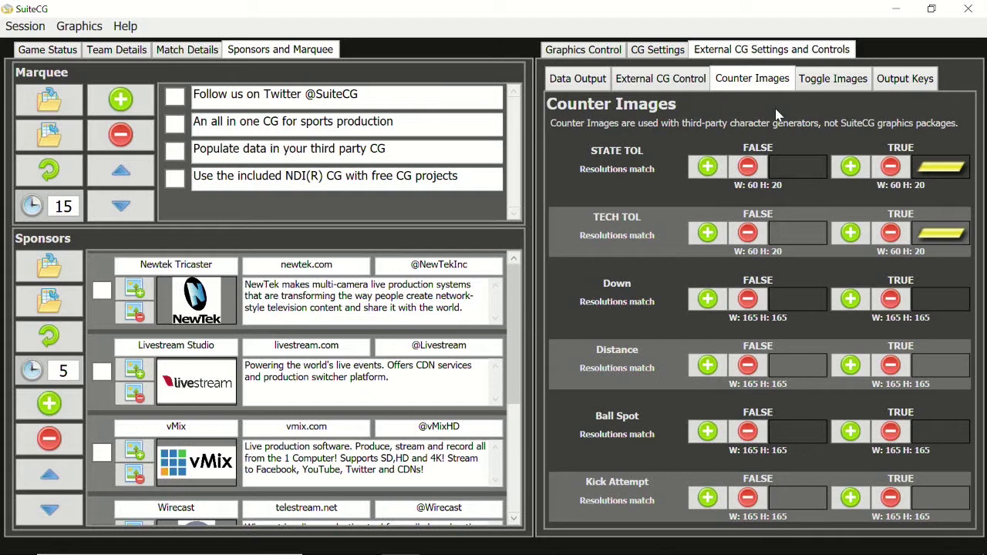
- Review Toggle Images and the Counter and Toggle Images output keys, then return to Graphics Control
{"action": "left_click", "coordinate": [833, 89]}
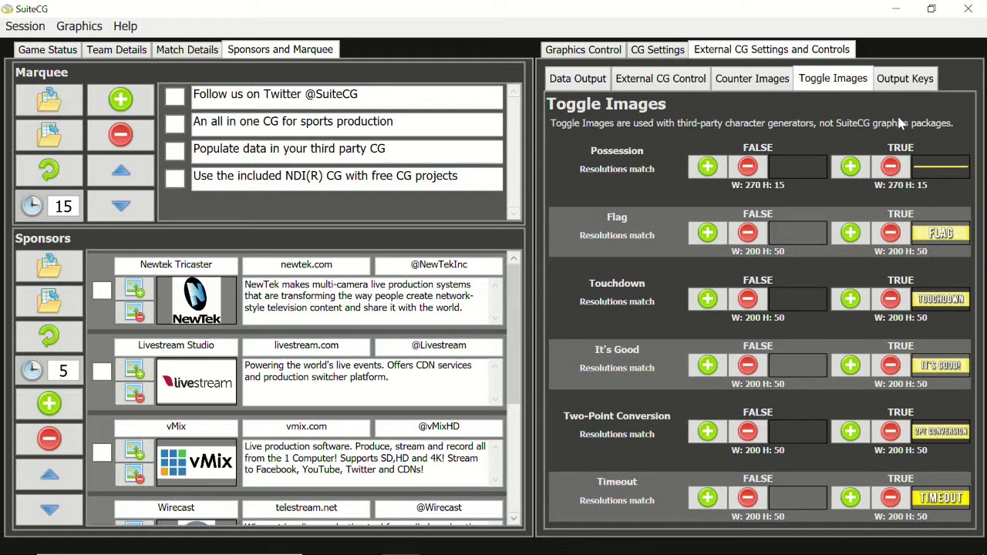
{"action": "left_click", "coordinate": [905, 81]}
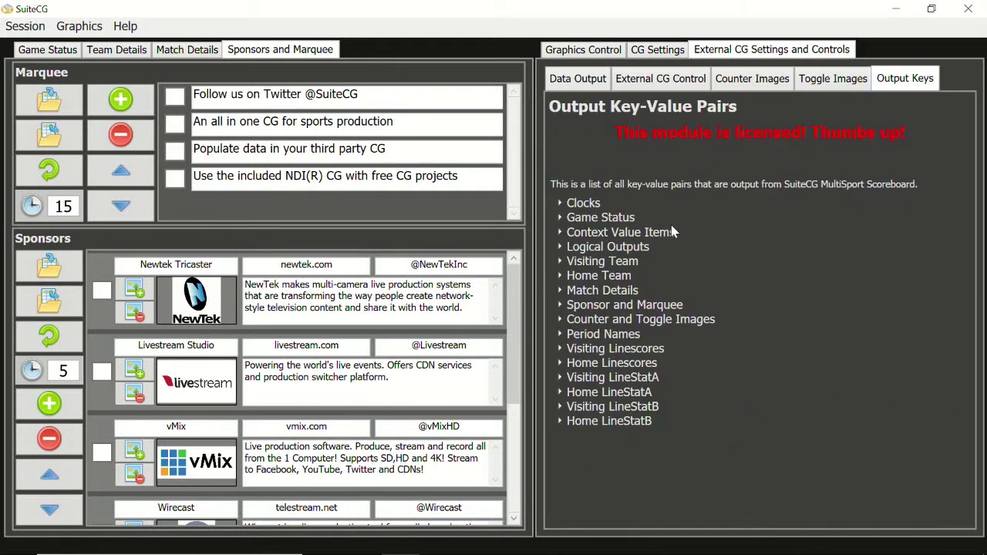
{"action": "left_click", "coordinate": [561, 321]}
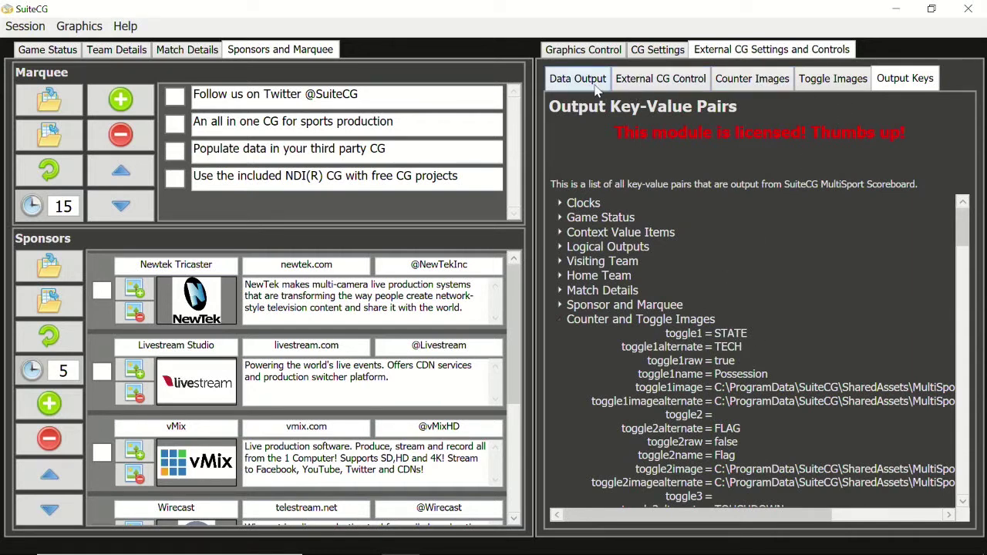
{"action": "left_click", "coordinate": [588, 54]}
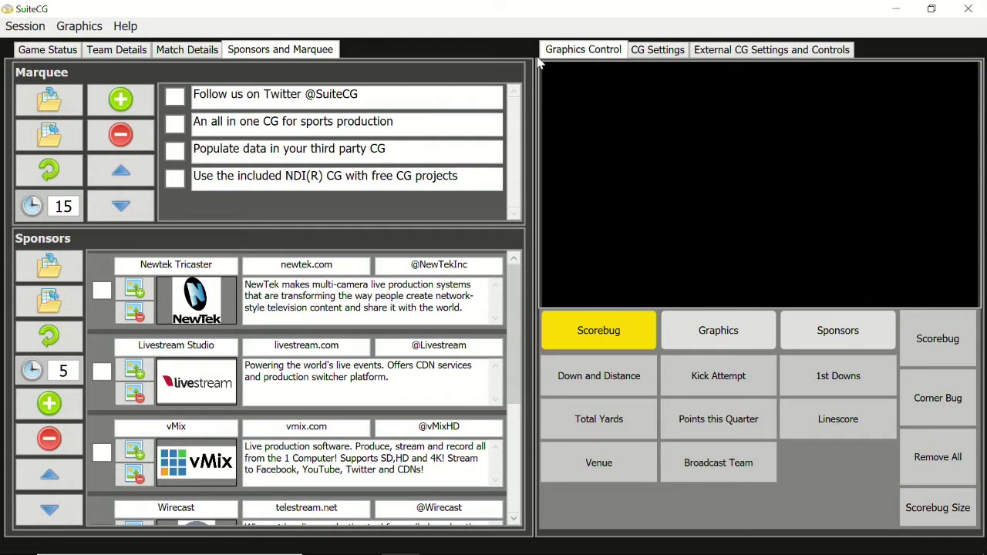
- Change the marquee interval from 15 to 5 and start the marquee rotation on Game Status
{"action": "left_click", "coordinate": [48, 51]}
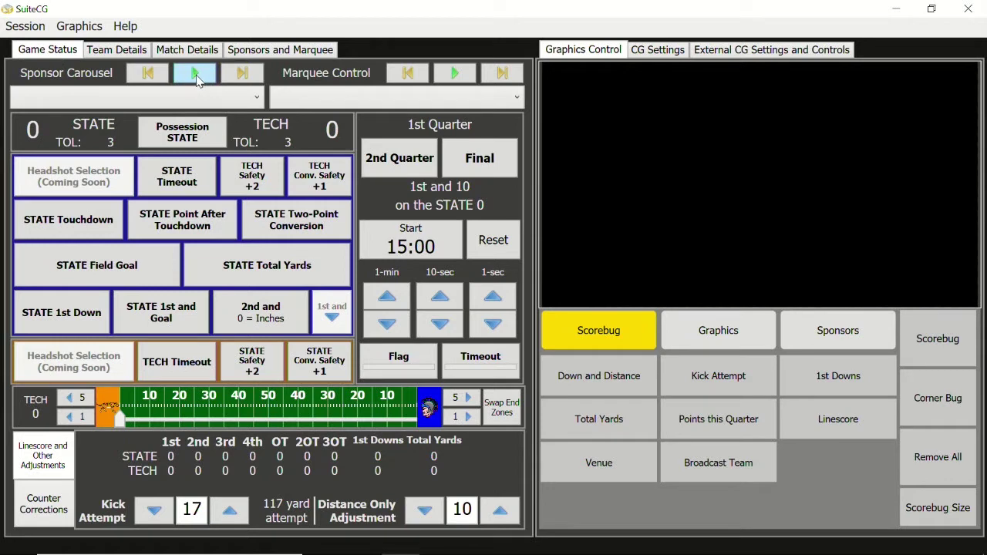
{"action": "left_click", "coordinate": [272, 51]}
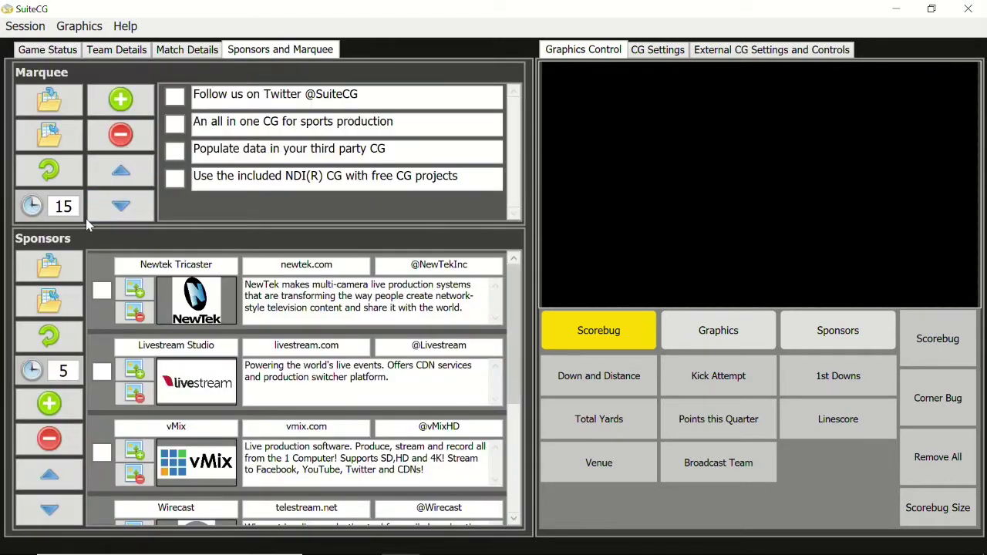
{"action": "left_click_drag", "start_coordinate": [70, 206], "coordinate": [51, 206]}
{"action": "type", "text": "5"}
{"action": "left_click", "coordinate": [68, 51]}
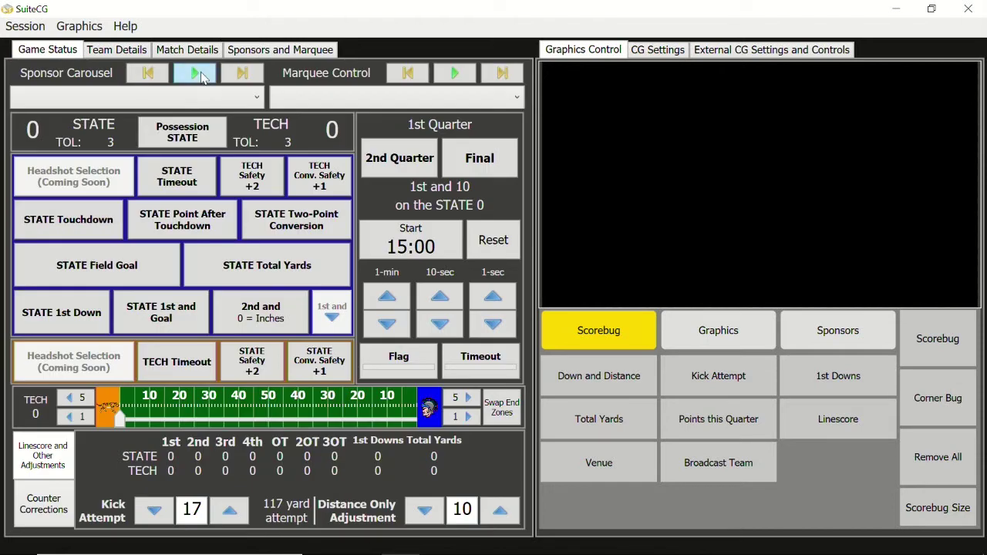
{"action": "left_click", "coordinate": [455, 75]}
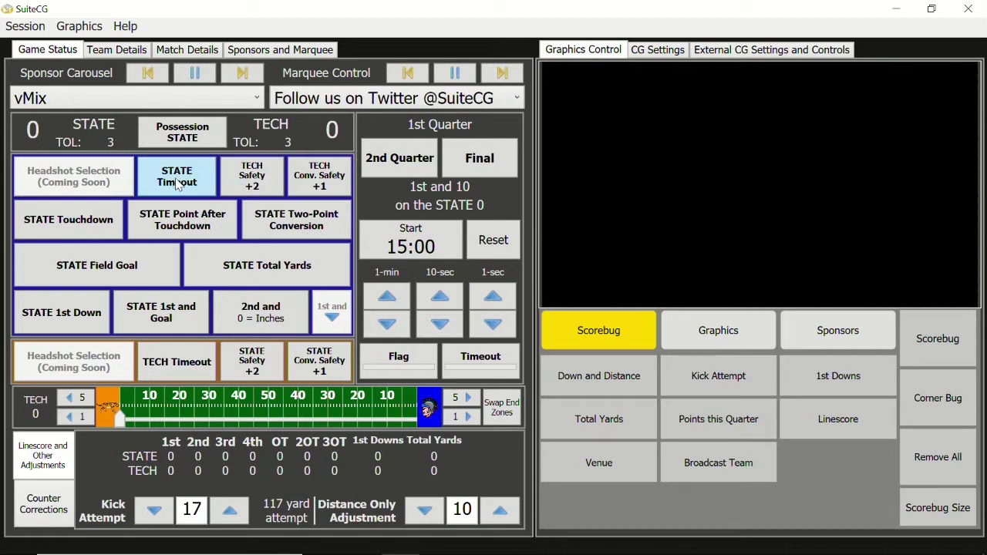
{"action": "left_click", "coordinate": [131, 51]}
{"action": "left_click", "coordinate": [126, 123]}
{"action": "left_click_drag", "start_coordinate": [125, 124], "coordinate": [75, 121]}
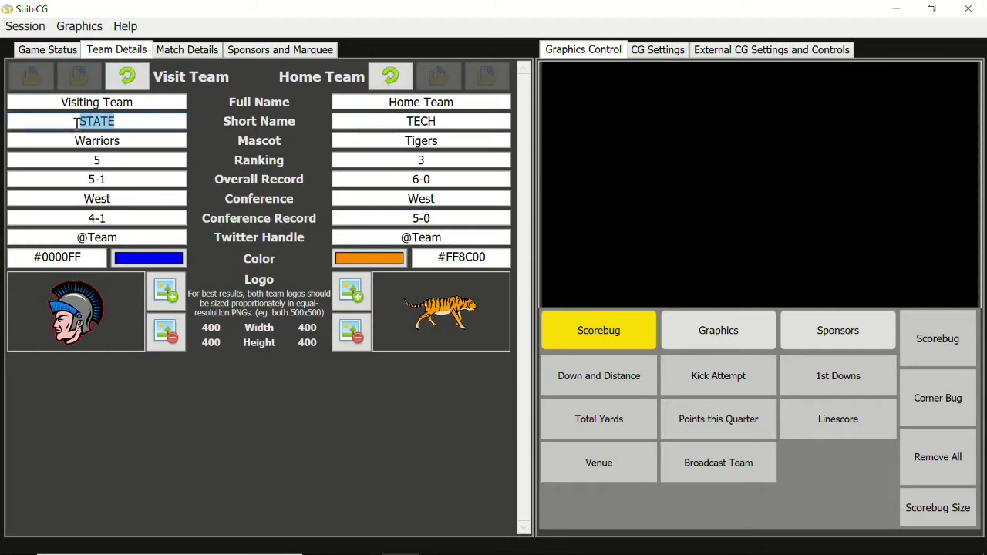
{"action": "left_click", "coordinate": [434, 121]}
{"action": "left_click_drag", "start_coordinate": [434, 121], "coordinate": [403, 121]}
{"action": "left_click", "coordinate": [403, 121]}
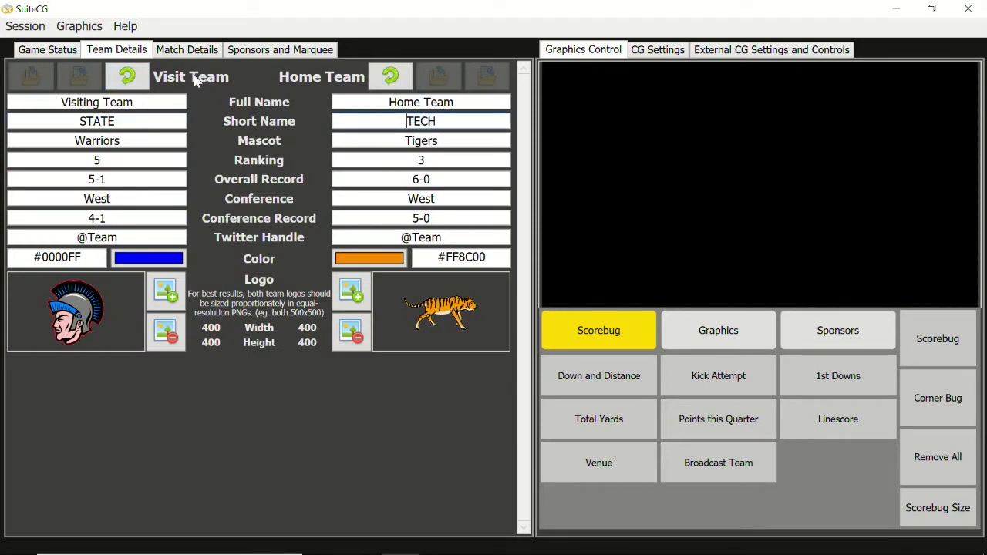
{"action": "left_click", "coordinate": [60, 51]}
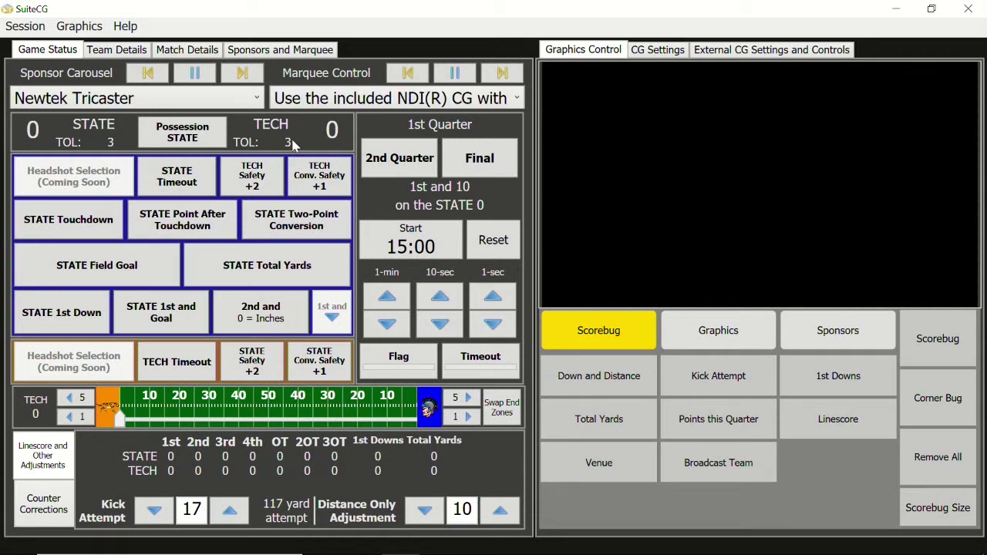
- Hand possession to TECH and back to STATE, confirming each change, then open the Session menu
{"action": "left_click", "coordinate": [212, 134]}
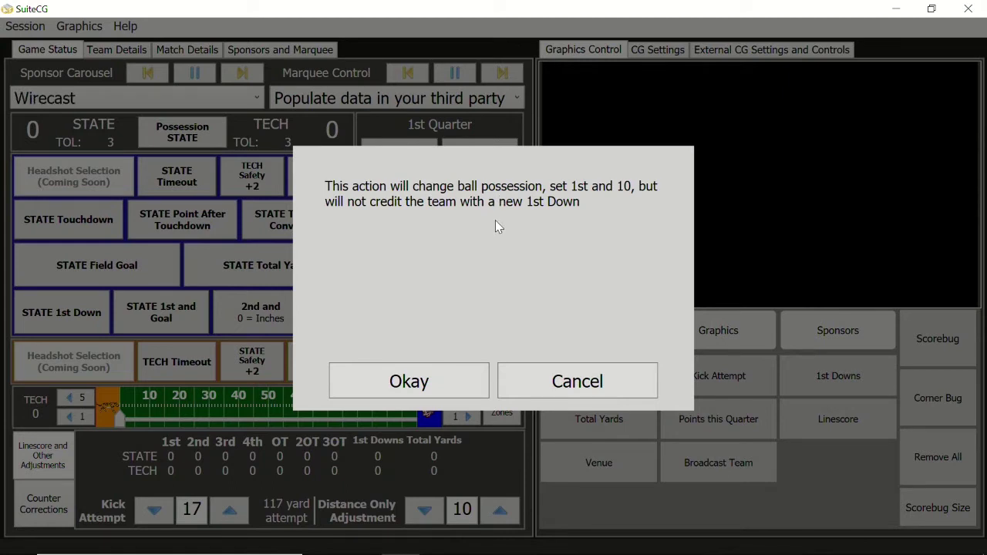
{"action": "left_click", "coordinate": [450, 378]}
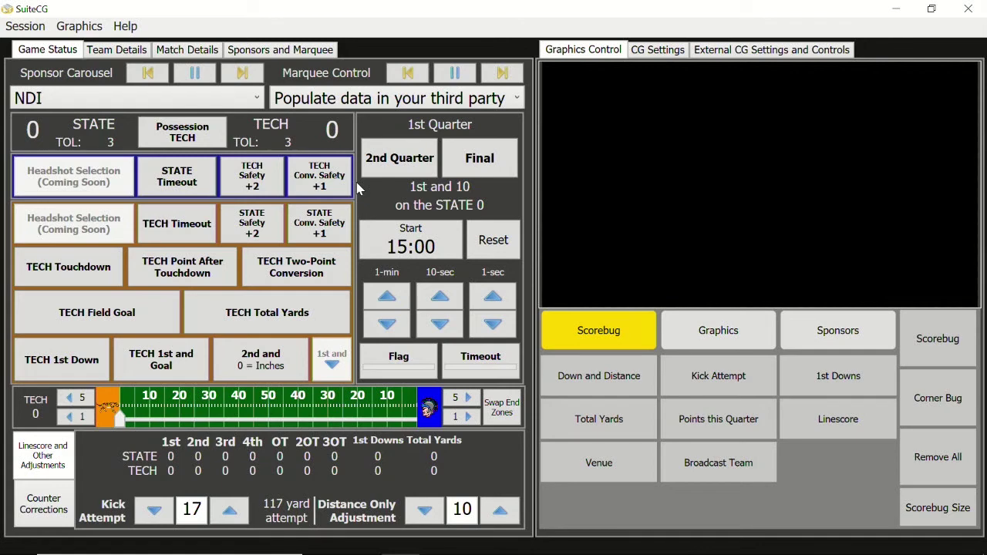
{"action": "left_click", "coordinate": [205, 143]}
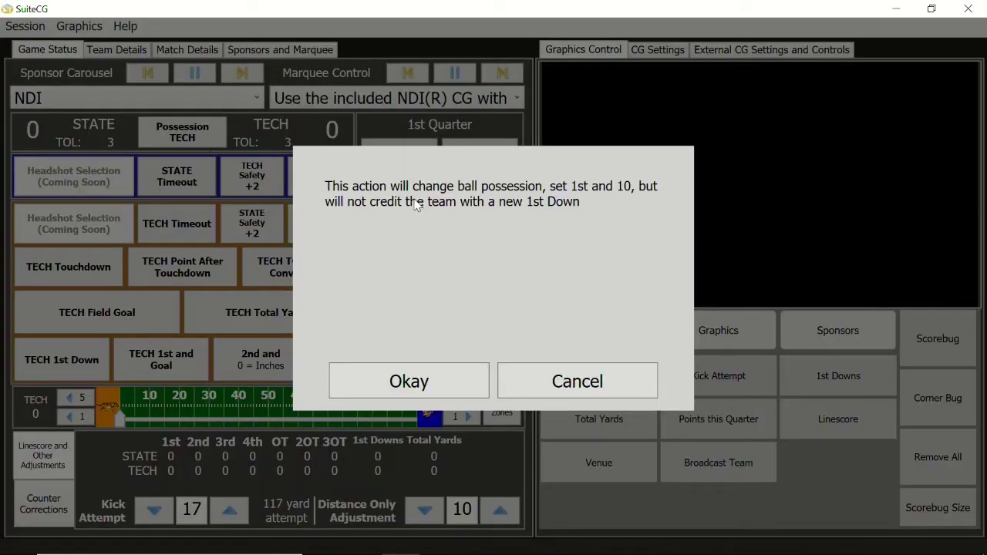
{"action": "left_click", "coordinate": [426, 383]}
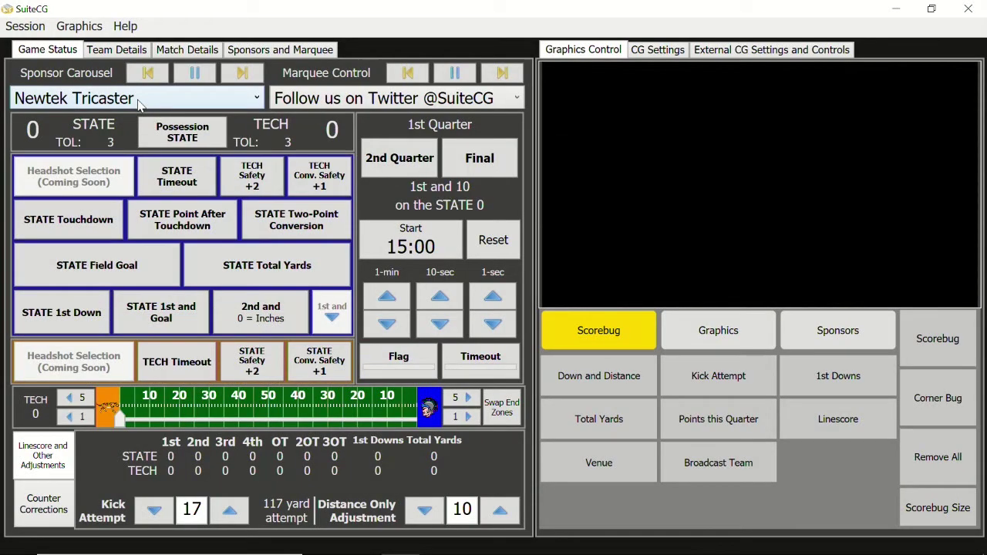
{"action": "left_click", "coordinate": [25, 27]}
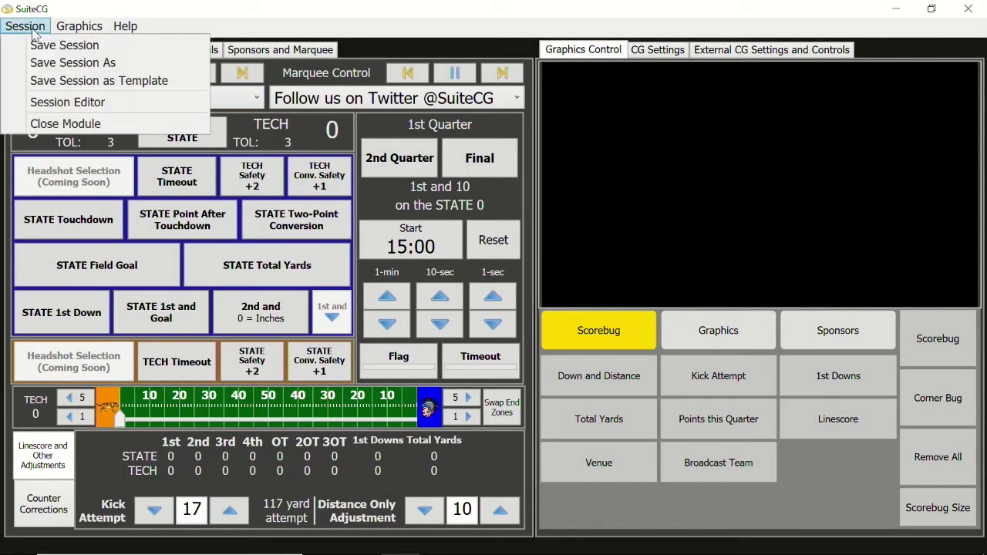
- Set the Change of Possession macro's Require Confirmation to FALSE in the Session Editor and close it
{"action": "left_click", "coordinate": [61, 108]}
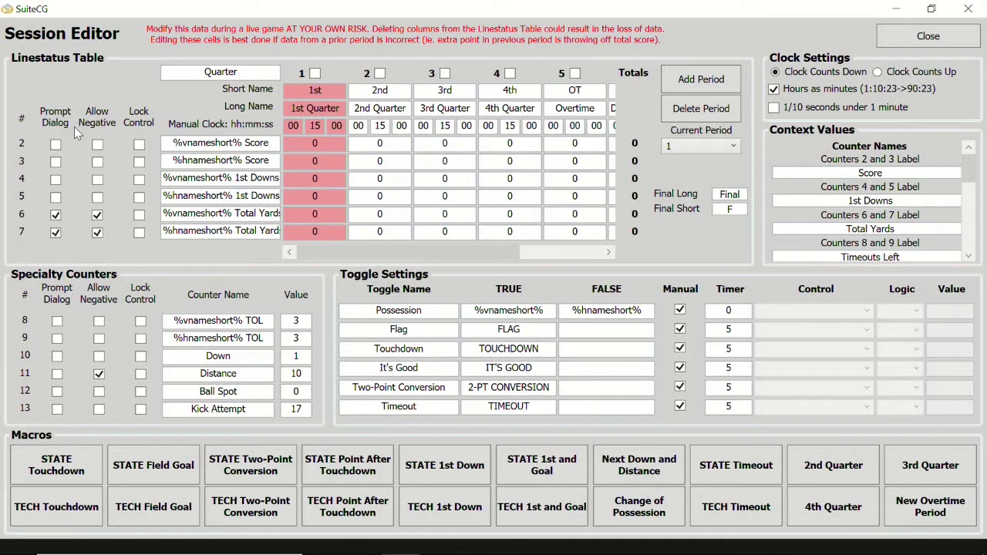
{"action": "right_click", "coordinate": [670, 522]}
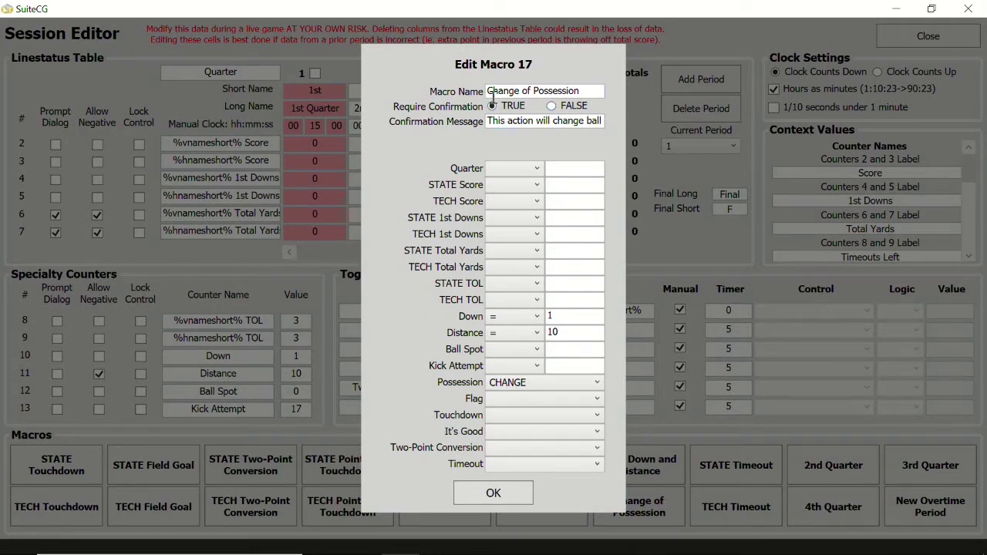
{"action": "left_click", "coordinate": [551, 106]}
{"action": "left_click", "coordinate": [492, 496]}
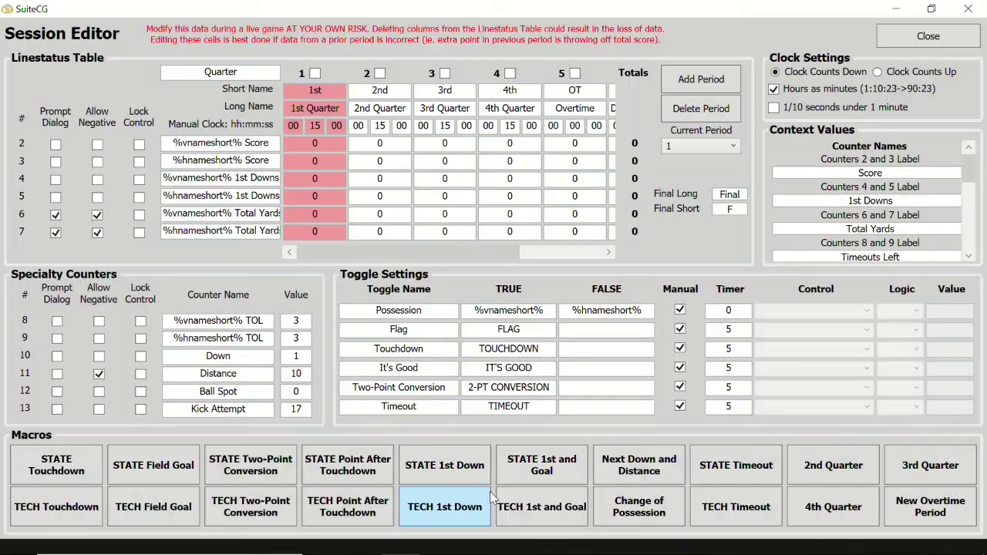
{"action": "left_click", "coordinate": [947, 40]}
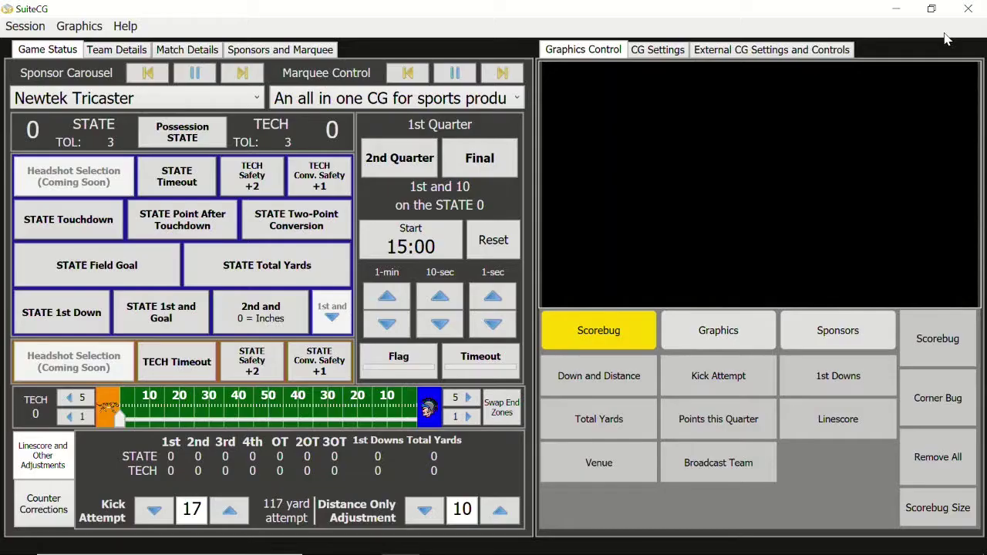
- Toggle possession between the teams without confirmation, ending with TECH in possession
{"action": "left_click", "coordinate": [182, 137]}
{"action": "left_click", "coordinate": [182, 137]}
{"action": "left_click", "coordinate": [182, 137]}
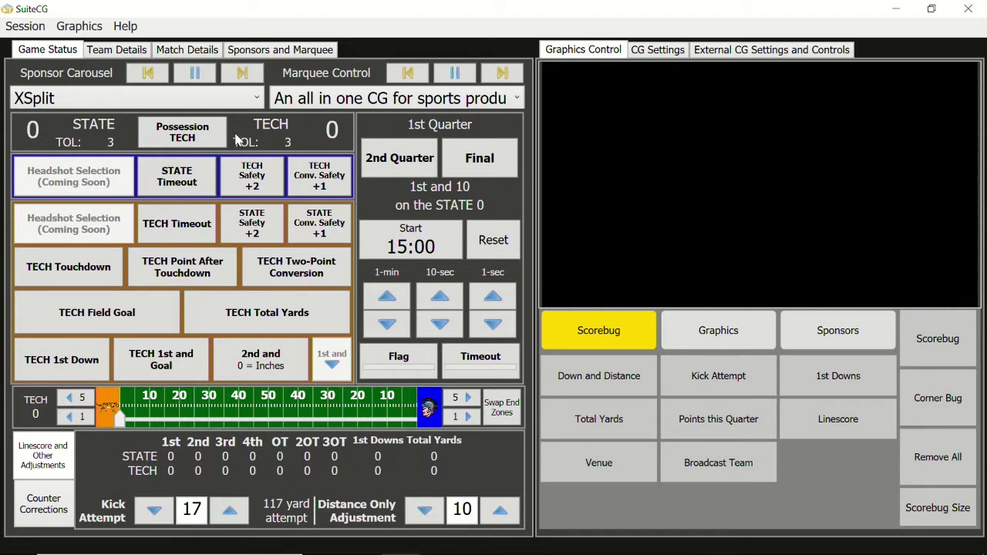
{"action": "left_click", "coordinate": [199, 135]}
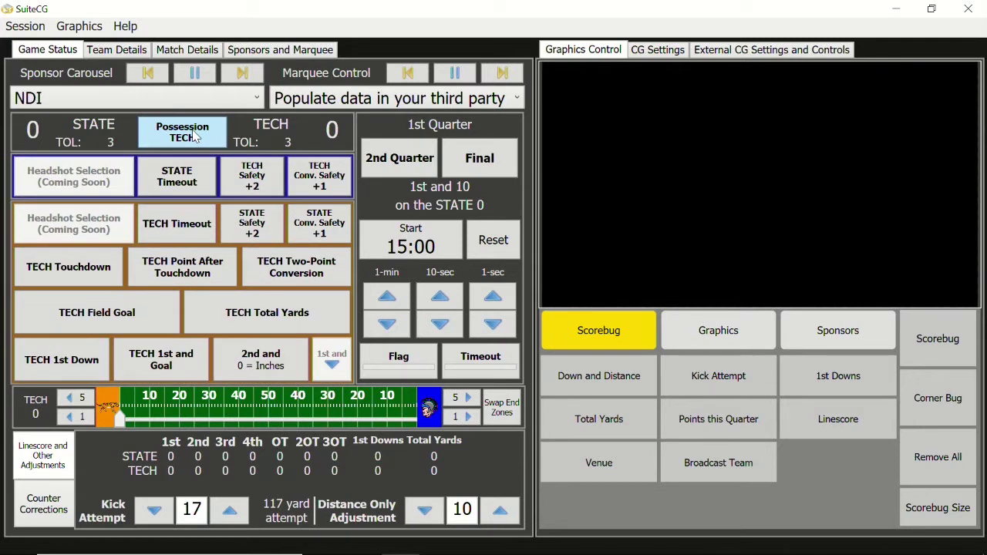
{"action": "left_click", "coordinate": [195, 135]}
{"action": "left_click", "coordinate": [195, 135]}
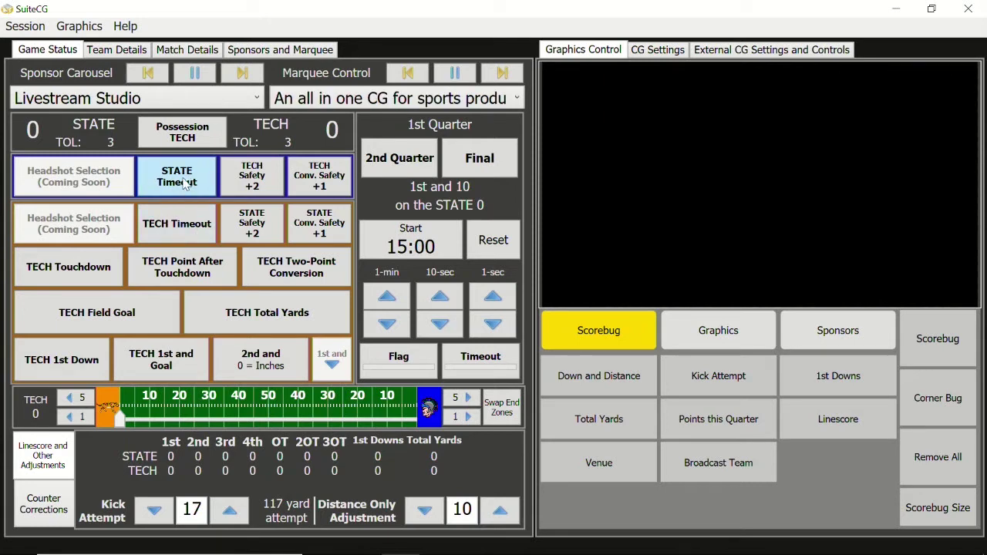
- Charge STATE two timeouts and put the scorebug on air, leaving STATE 1 timeout
{"action": "left_click", "coordinate": [185, 184]}
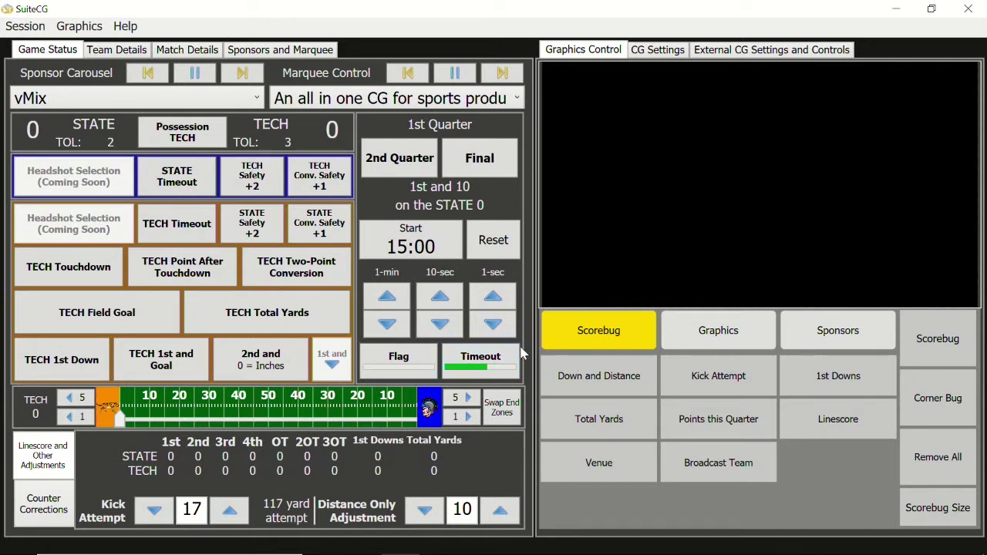
{"action": "left_click", "coordinate": [939, 347]}
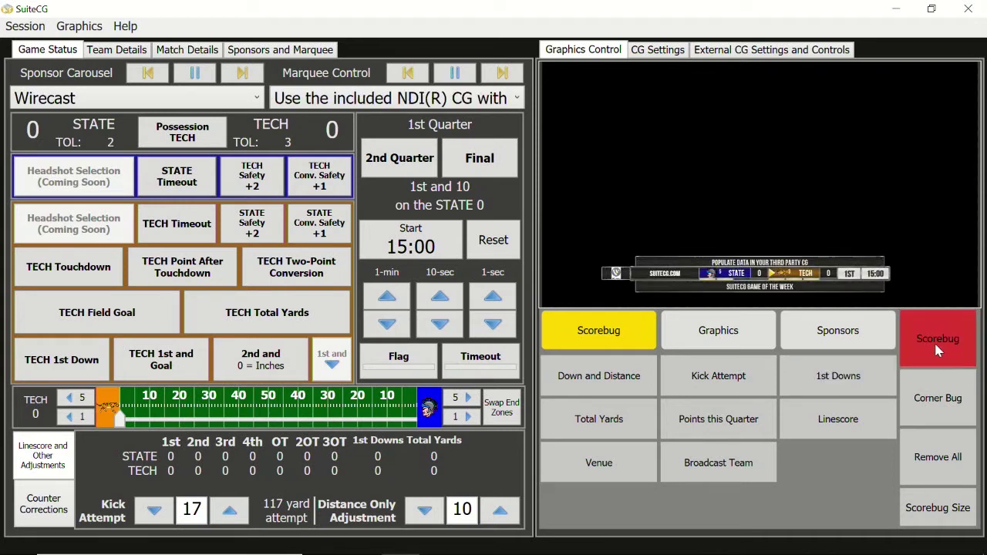
{"action": "left_click", "coordinate": [180, 186]}
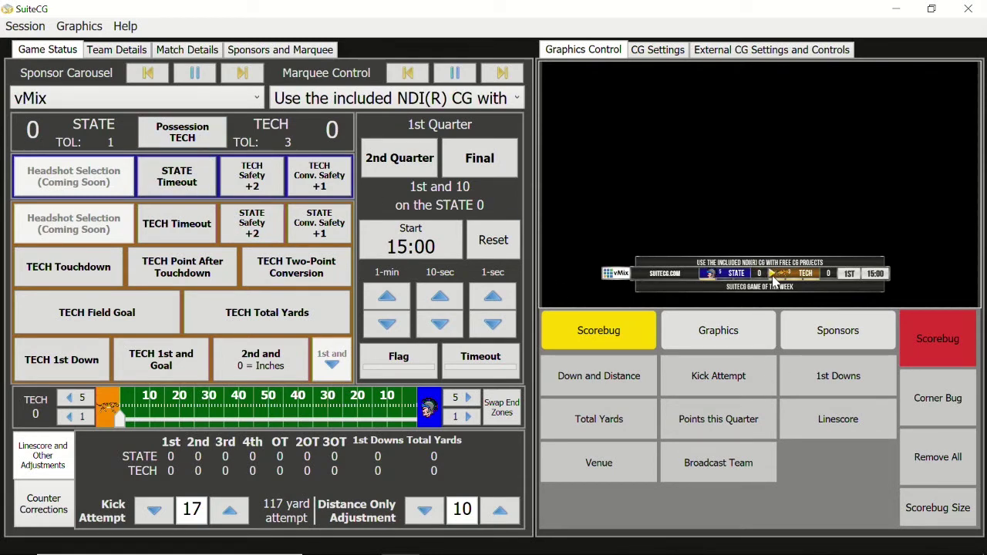
- Toggle possession to STATE and back to TECH, then record a TECH touchdown
{"action": "left_click", "coordinate": [183, 132]}
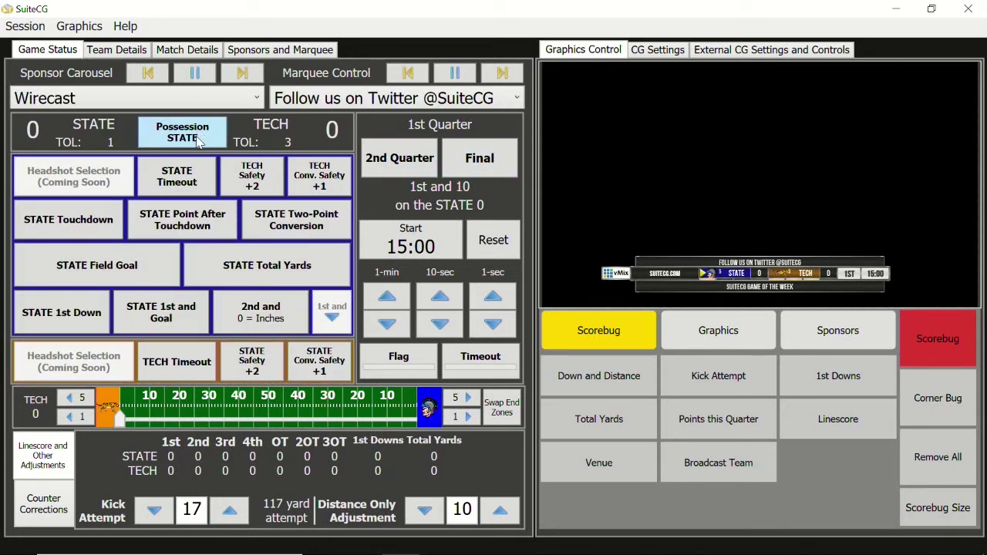
{"action": "left_click", "coordinate": [198, 136]}
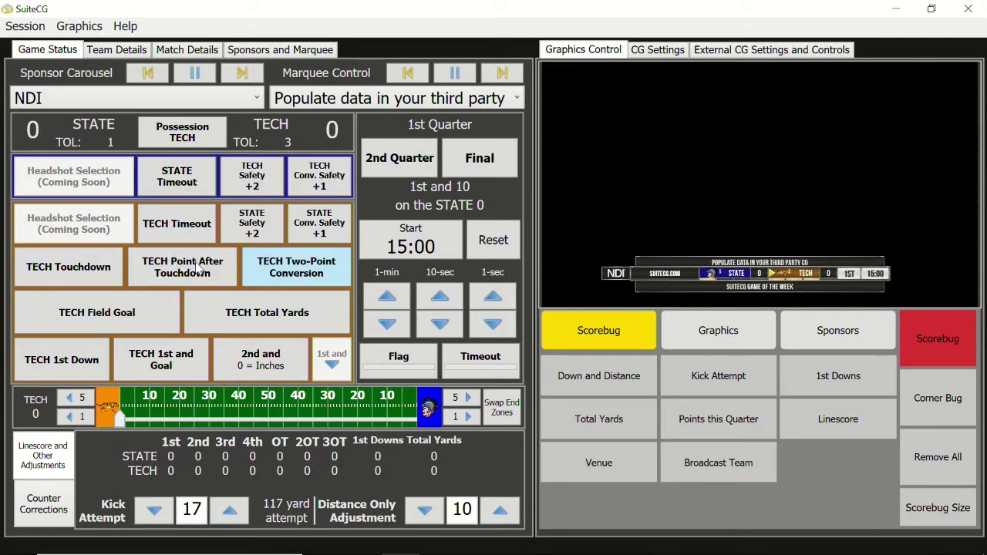
{"action": "left_click", "coordinate": [107, 280]}
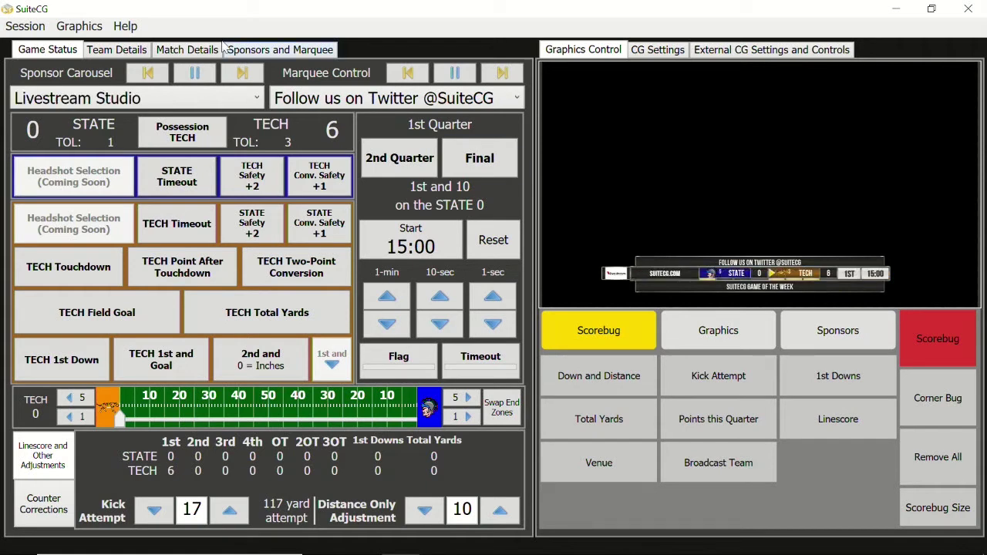
- Replace the home team's full name 'Home Team' with 'Tech University' in Team Details
{"action": "left_click", "coordinate": [141, 51]}
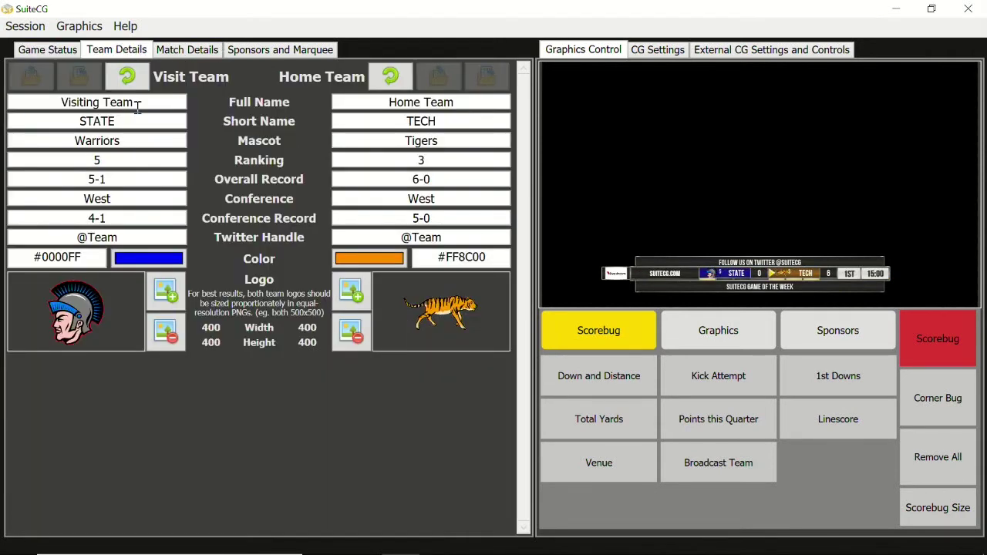
{"action": "left_click_drag", "start_coordinate": [460, 101], "coordinate": [379, 104]}
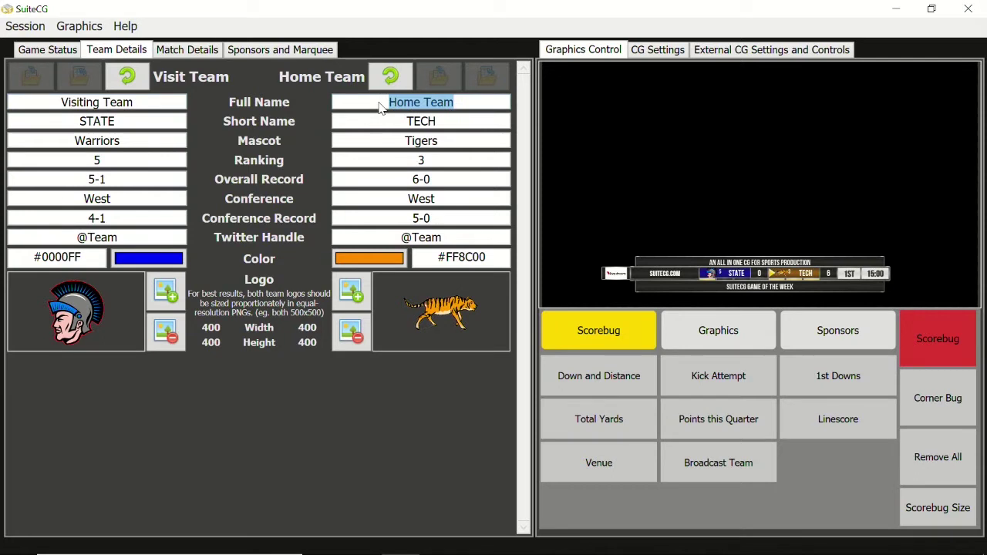
{"action": "type", "text": "Tech Univ"}
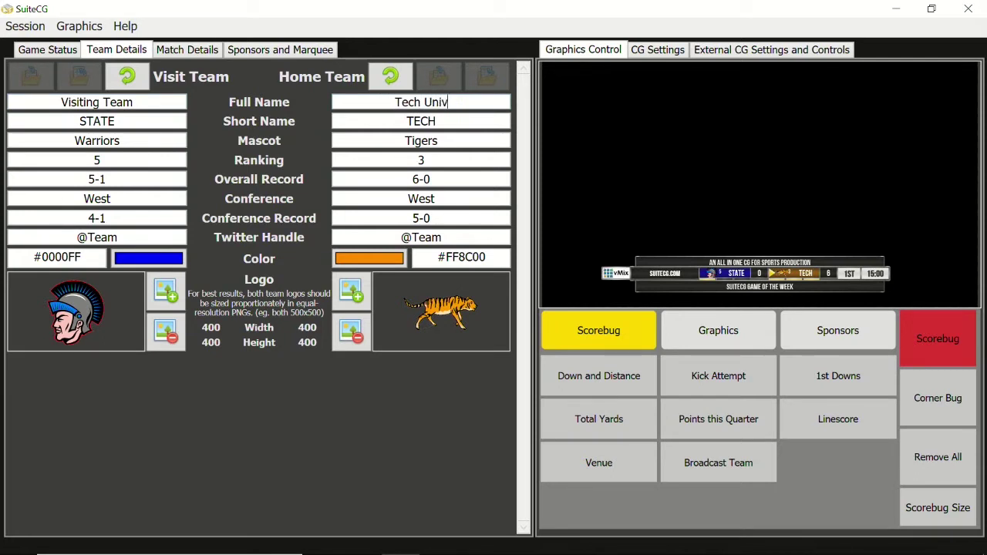
{"action": "type", "text": "ersity"}
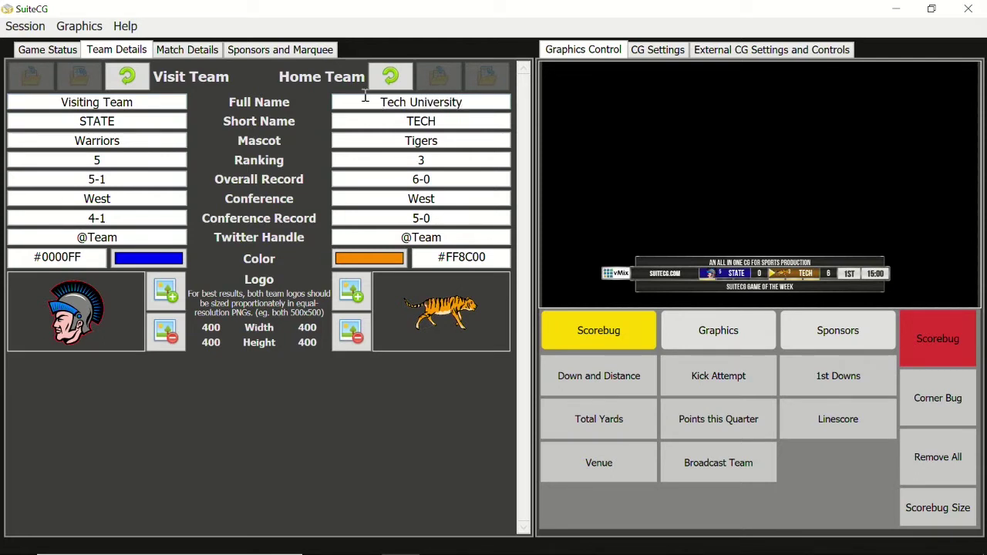
{"action": "left_click", "coordinate": [70, 50]}
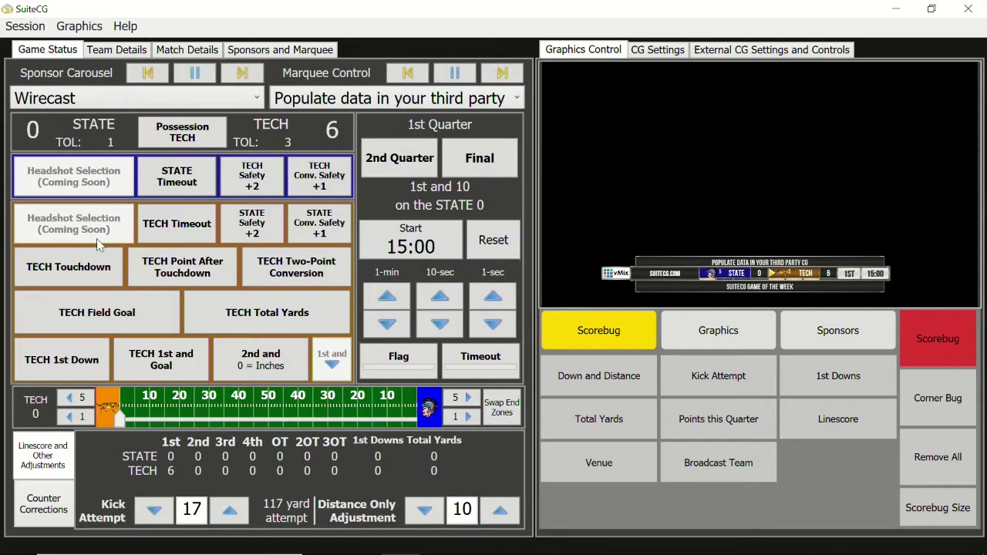
- Log a TECH touchdown, extra point and two-point conversion, then a safety and conversion safety
{"action": "left_click", "coordinate": [91, 282]}
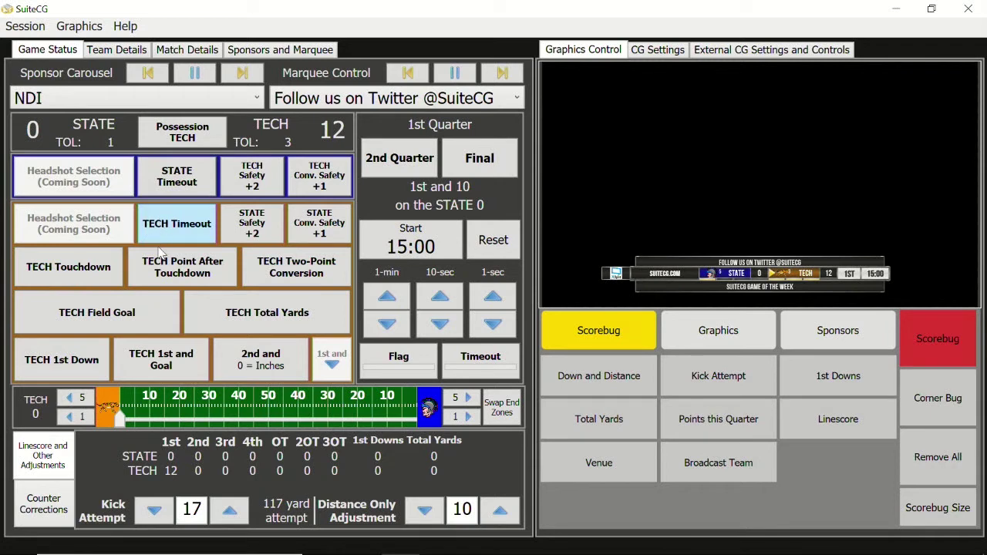
{"action": "left_click", "coordinate": [176, 279]}
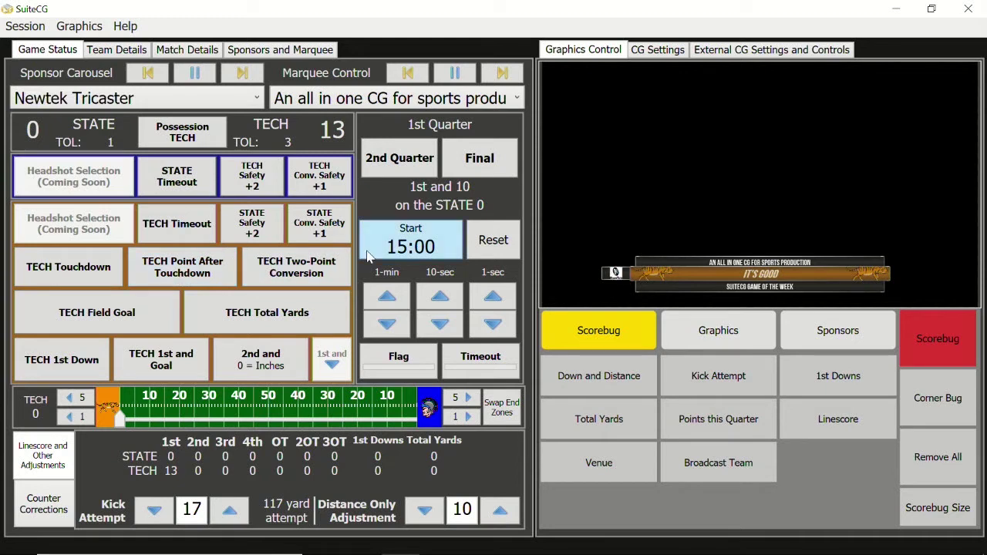
{"action": "left_click", "coordinate": [303, 279]}
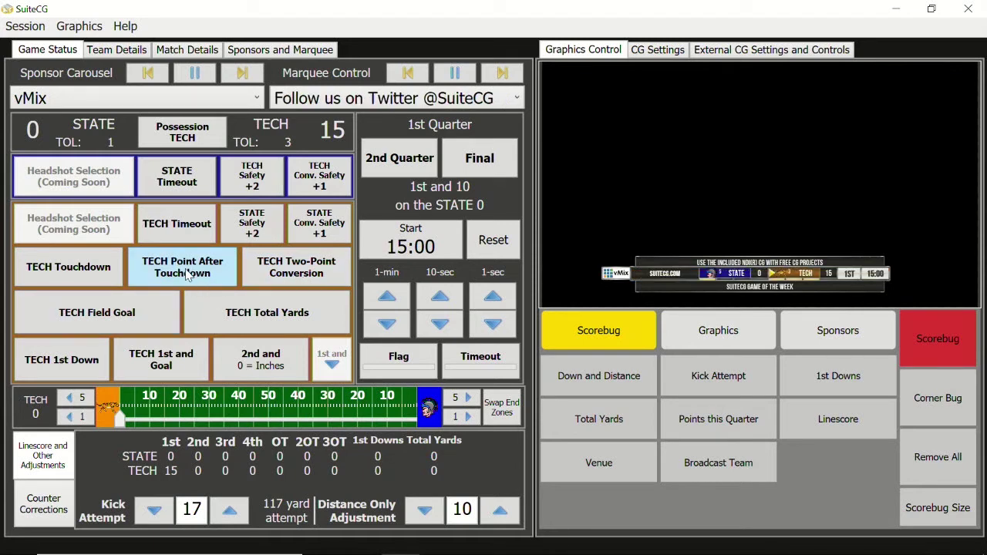
{"action": "left_click", "coordinate": [259, 225]}
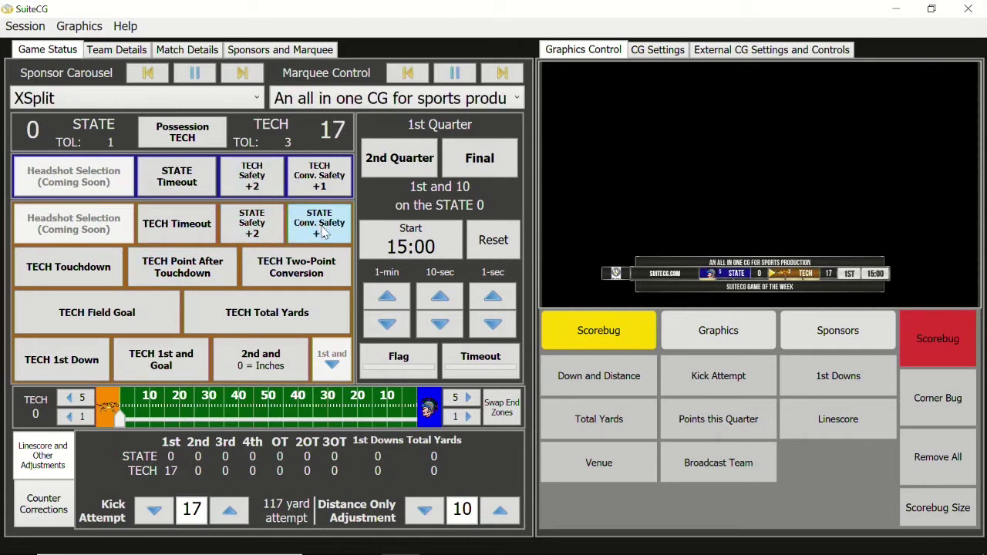
{"action": "left_click", "coordinate": [316, 182]}
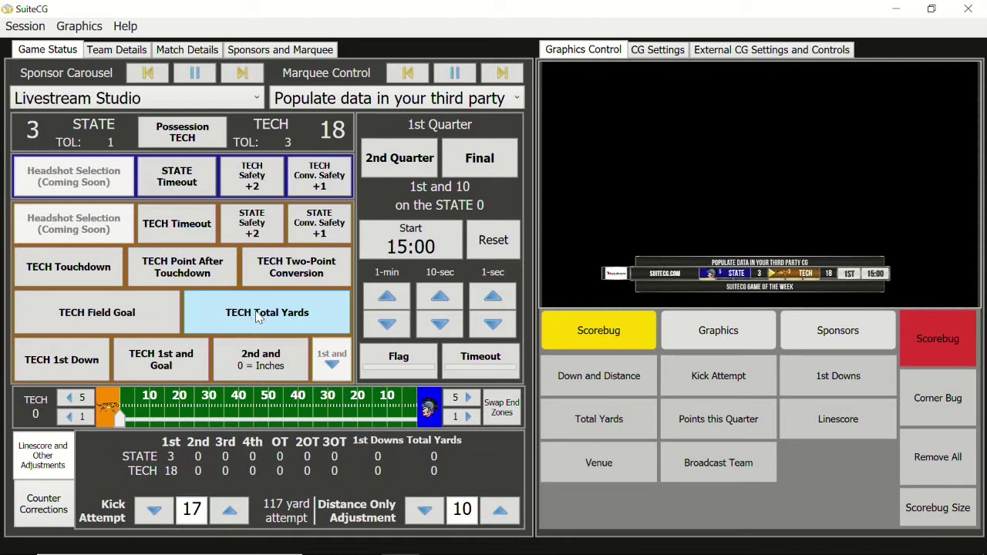
- Set TECH's total yards to 5
{"action": "left_click", "coordinate": [266, 320]}
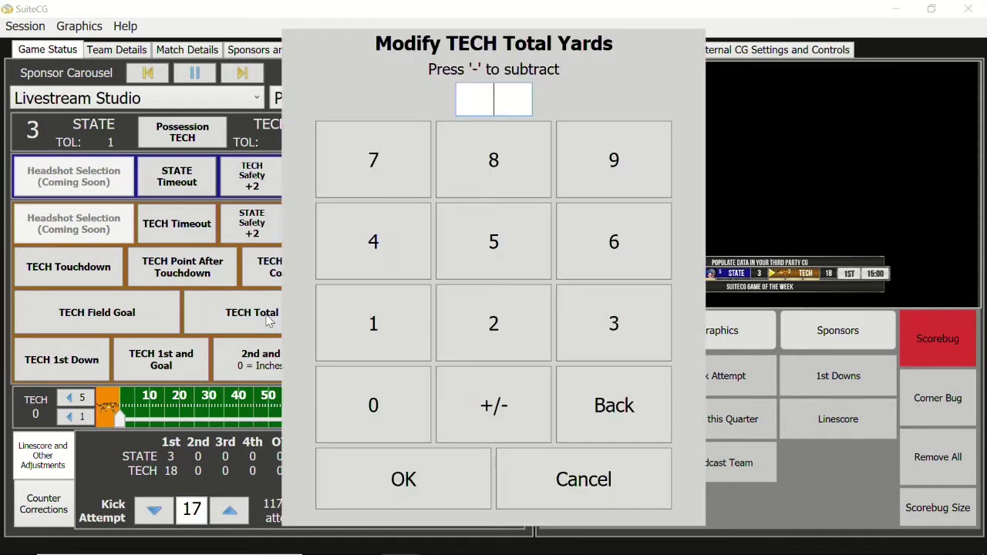
{"action": "left_click", "coordinate": [497, 260]}
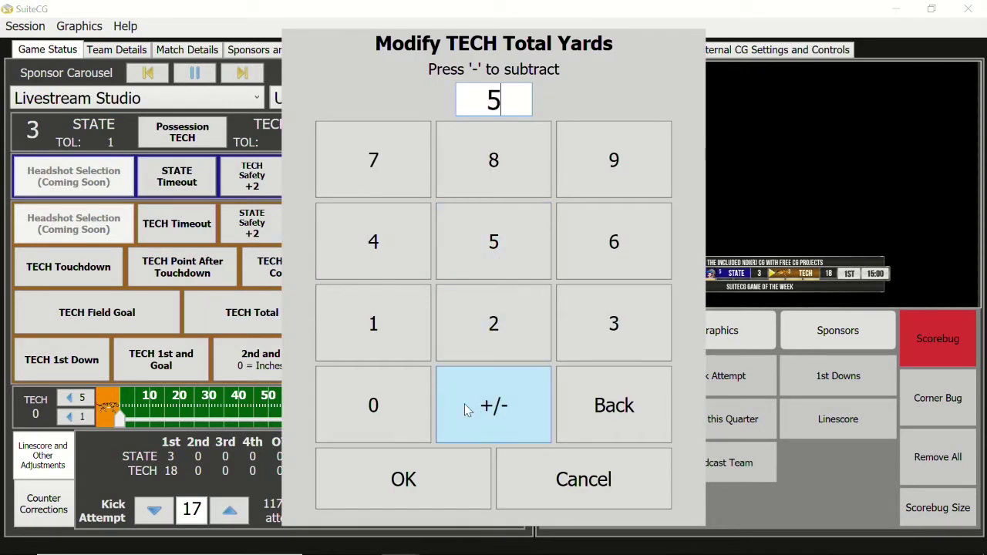
{"action": "left_click", "coordinate": [458, 485]}
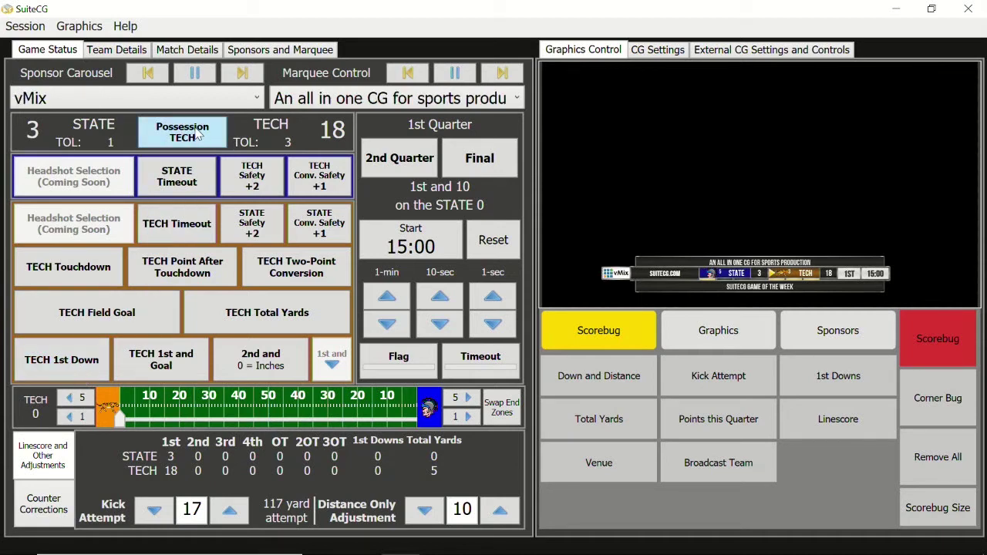
- Credit TECH with several more first downs
{"action": "left_click", "coordinate": [77, 366]}
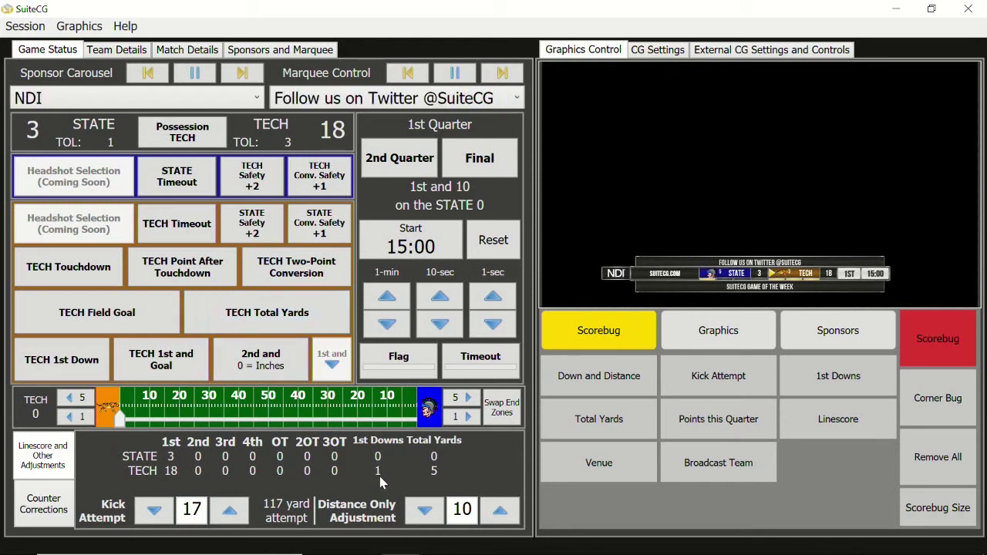
{"action": "double_click", "coordinate": [86, 368]}
{"action": "left_click", "coordinate": [87, 367]}
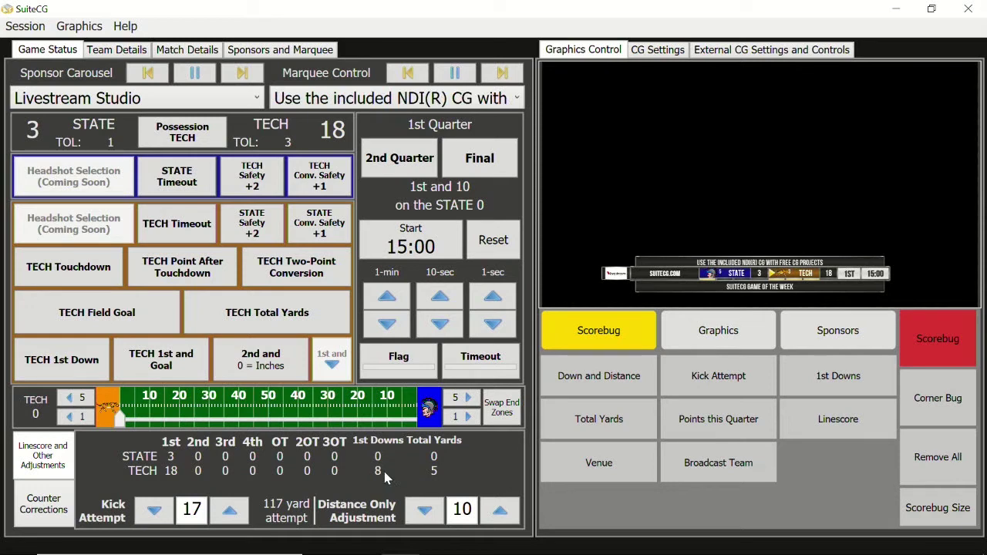
- Lower TECH's first downs count by two in Counter Corrections
{"action": "left_click", "coordinate": [50, 511]}
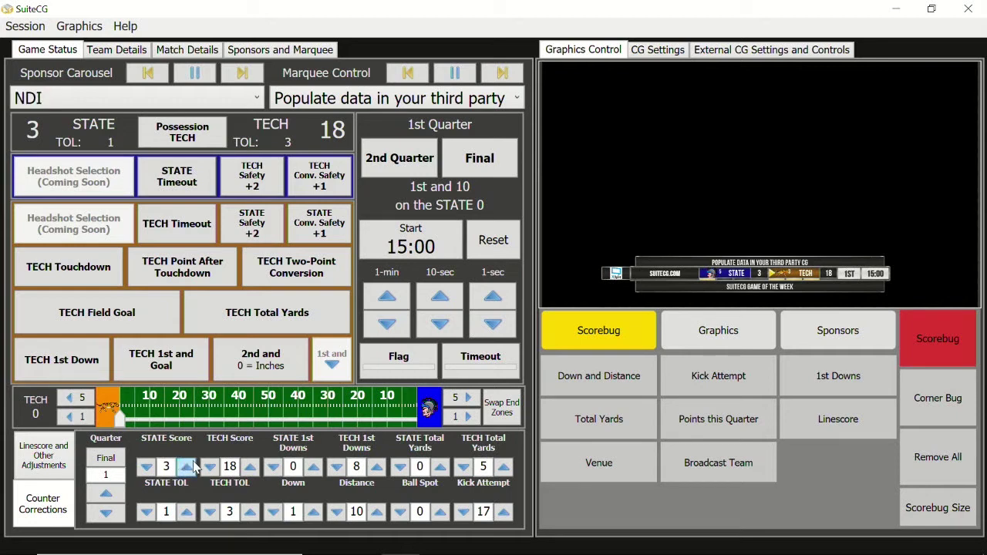
{"action": "left_click", "coordinate": [337, 467]}
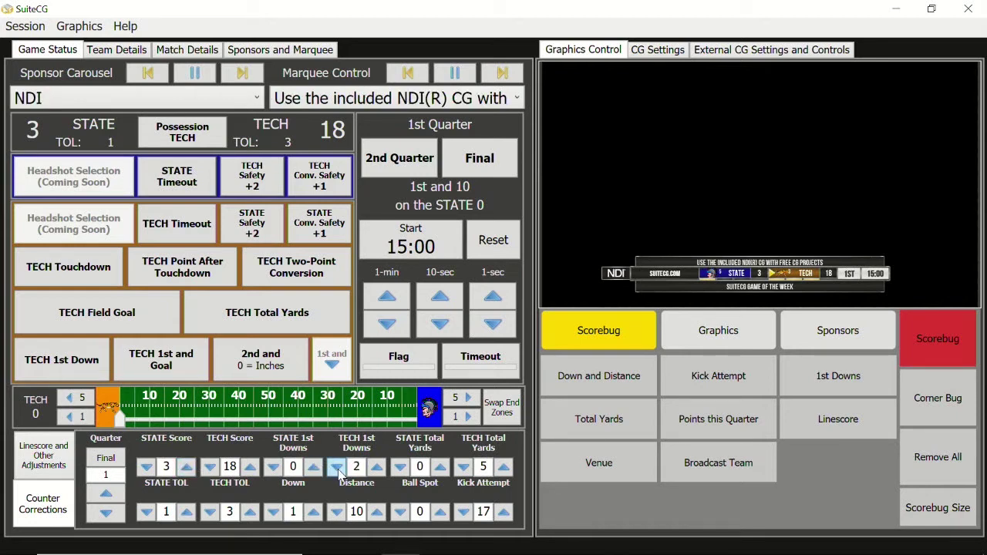
{"action": "left_click", "coordinate": [337, 467]}
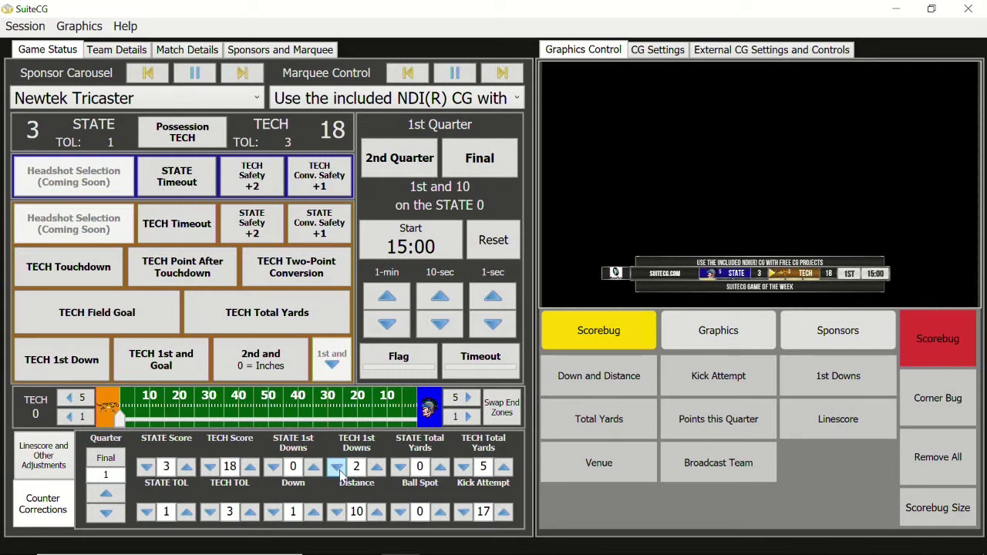
{"action": "left_click", "coordinate": [56, 459]}
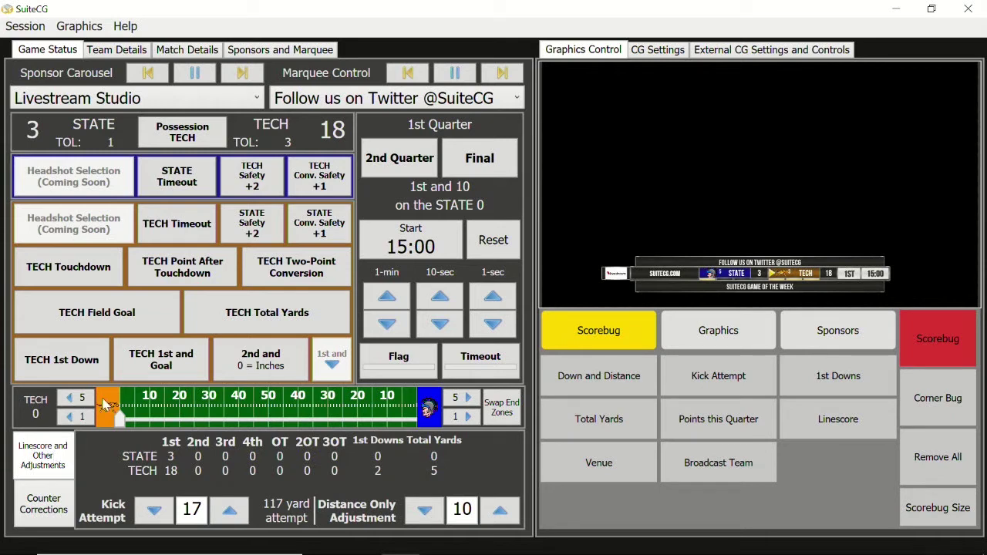
- Set TECH to 1st and Goal, then recheck the counter corrections and return to the linescore
{"action": "left_click", "coordinate": [179, 368]}
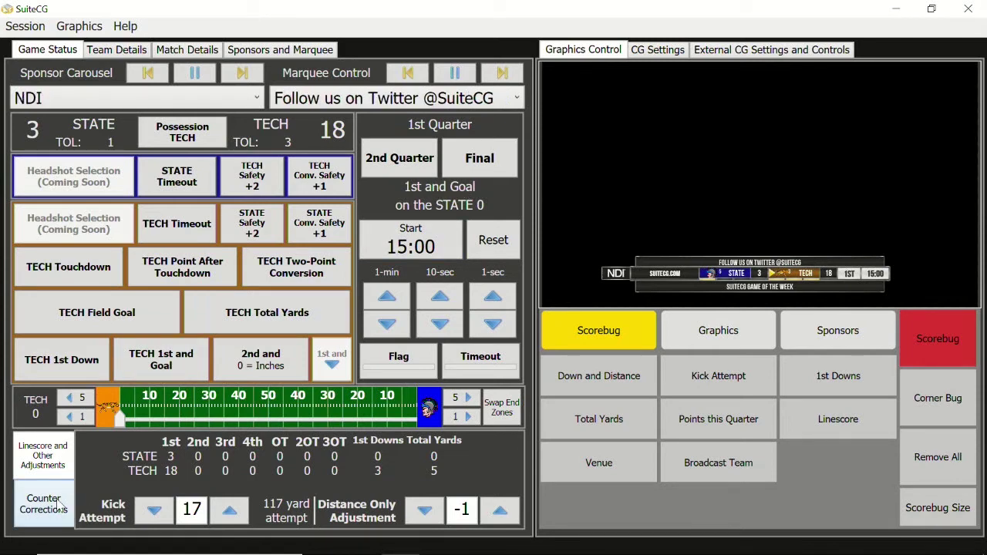
{"action": "left_click", "coordinate": [60, 505]}
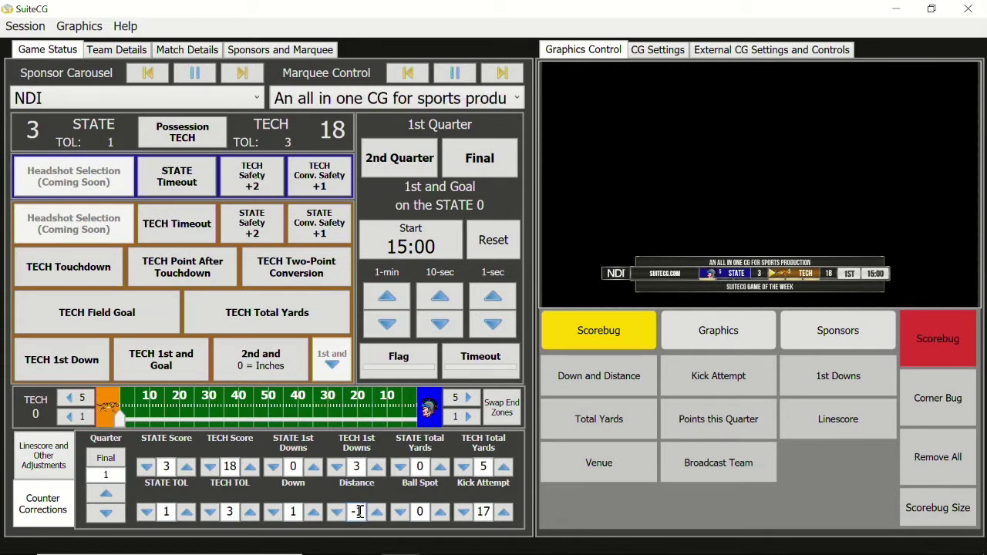
{"action": "scroll", "coordinate": [356, 505], "scroll_direction": "down", "scroll_amount": 1}
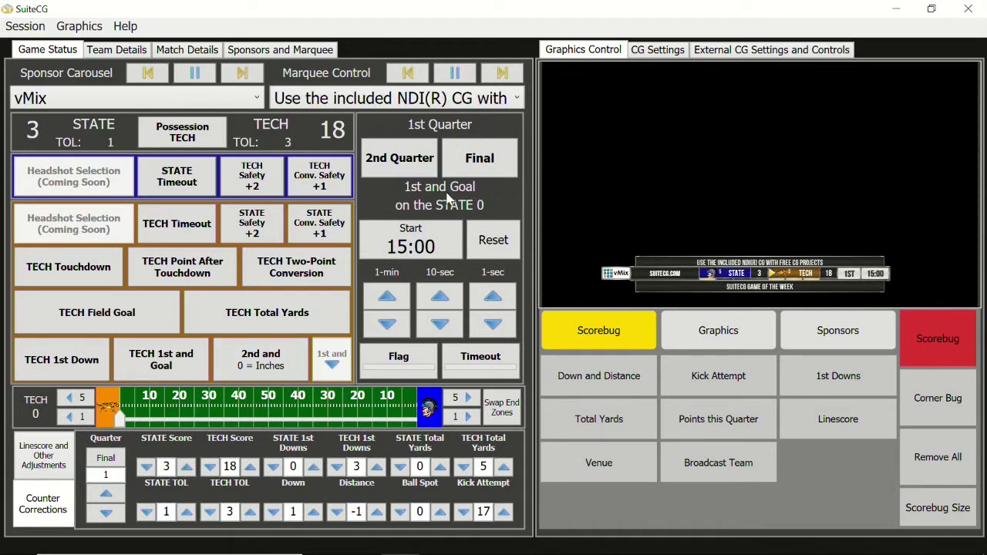
{"action": "left_click", "coordinate": [58, 457]}
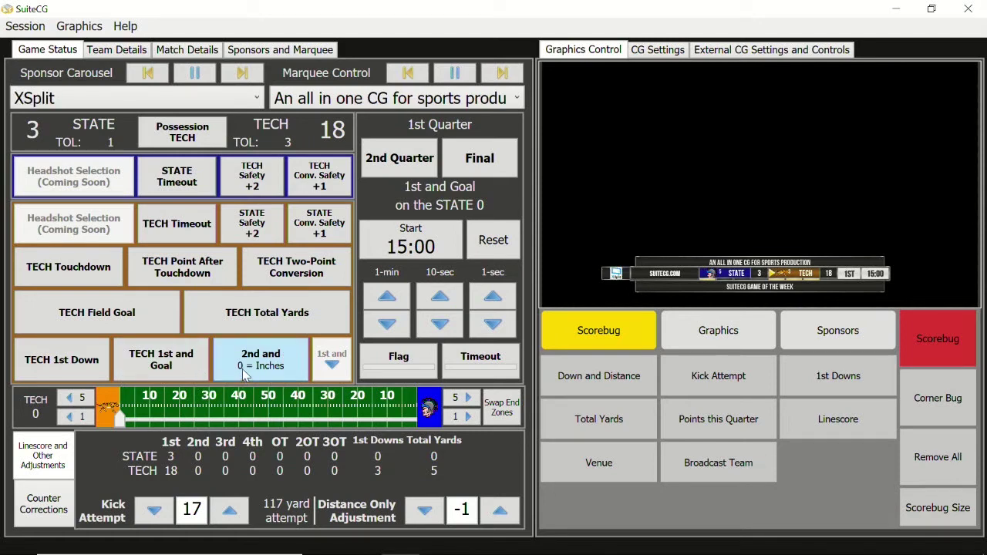
- Advance the downs with distances 8, 3 and 0, reaching 4th and Inches
{"action": "left_click", "coordinate": [282, 360]}
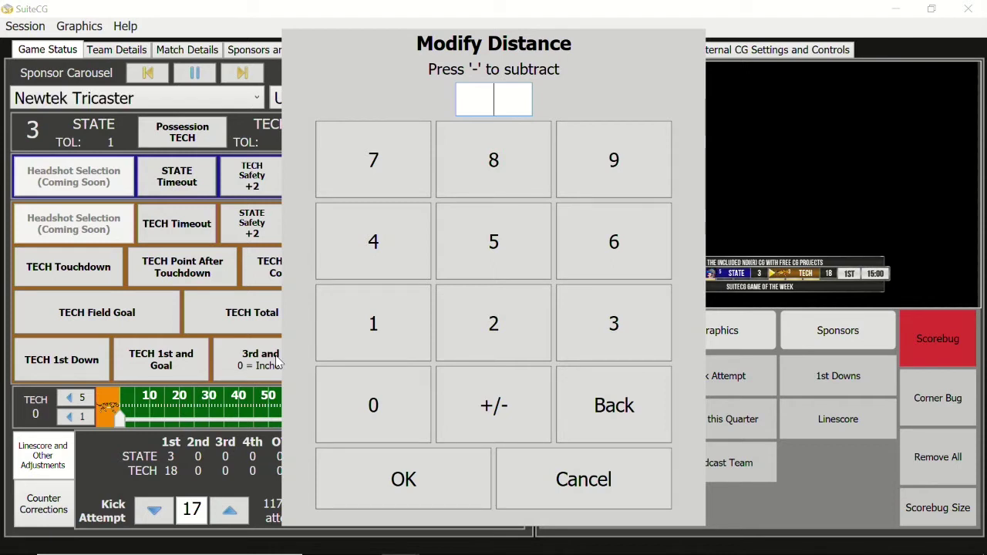
{"action": "left_click", "coordinate": [505, 164]}
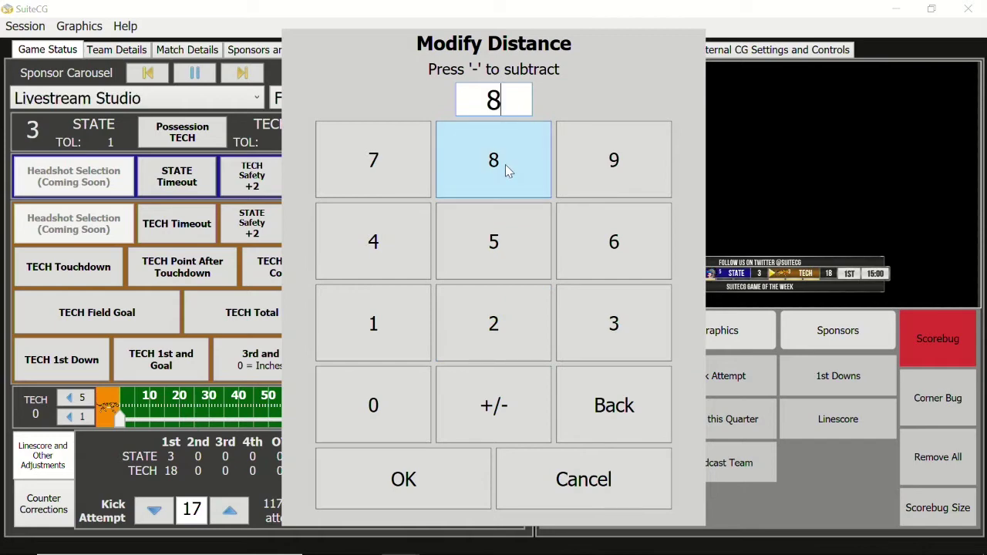
{"action": "left_click", "coordinate": [452, 478]}
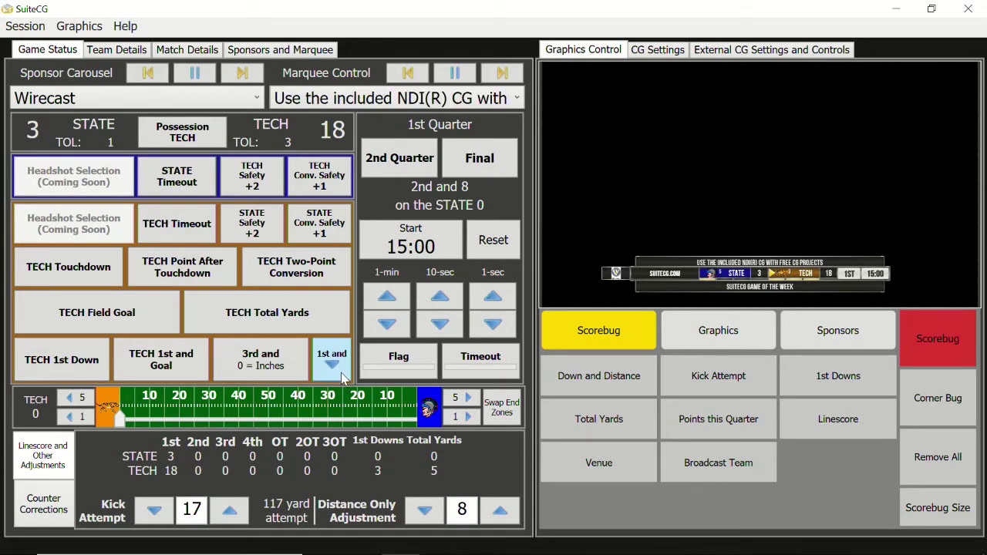
{"action": "left_click", "coordinate": [279, 372]}
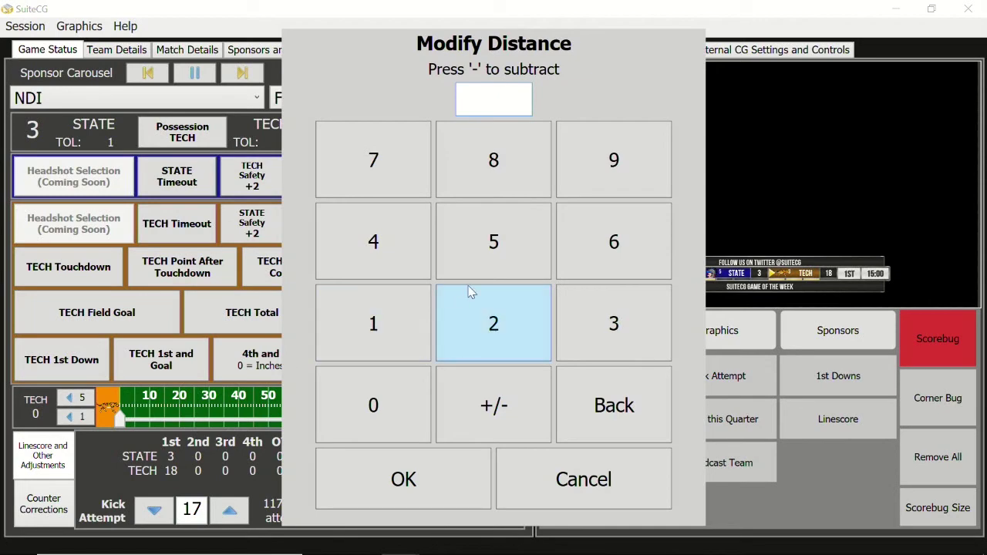
{"action": "left_click", "coordinate": [613, 328]}
{"action": "left_click", "coordinate": [403, 479]}
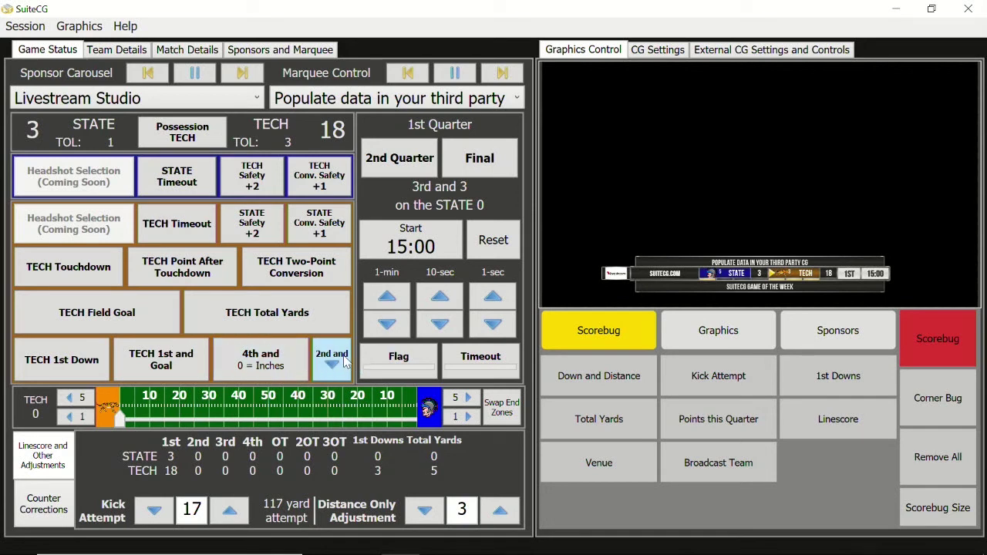
{"action": "left_click", "coordinate": [263, 366]}
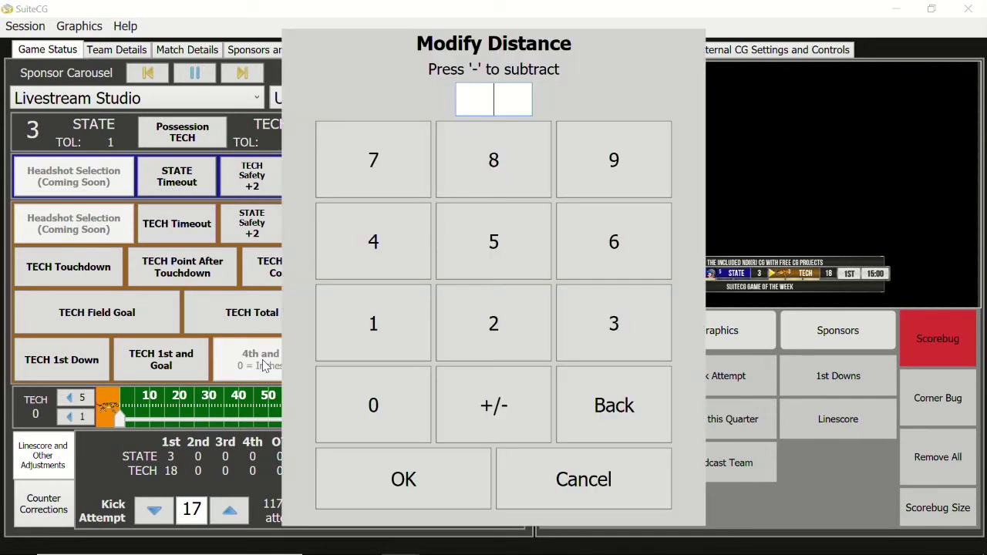
{"action": "left_click", "coordinate": [394, 403]}
{"action": "left_click", "coordinate": [416, 478]}
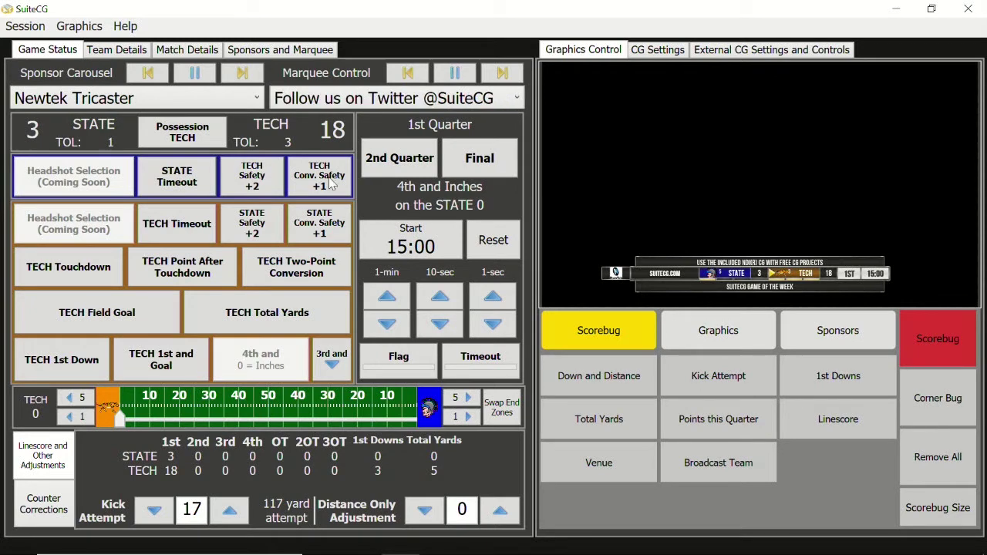
- Replace 'and' with '&' in the First through Fourth Down wording in the Session Editor
{"action": "left_click", "coordinate": [25, 28]}
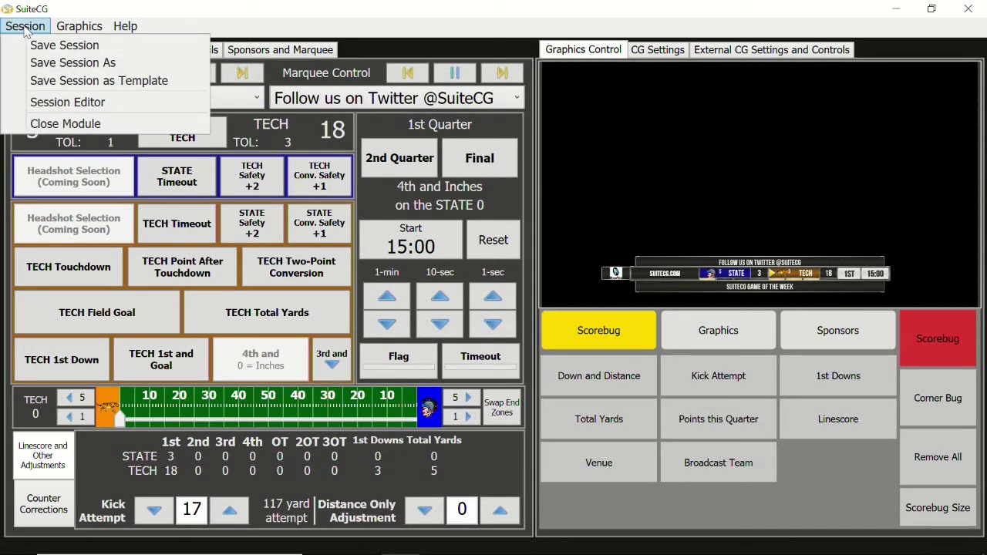
{"action": "left_click", "coordinate": [54, 108]}
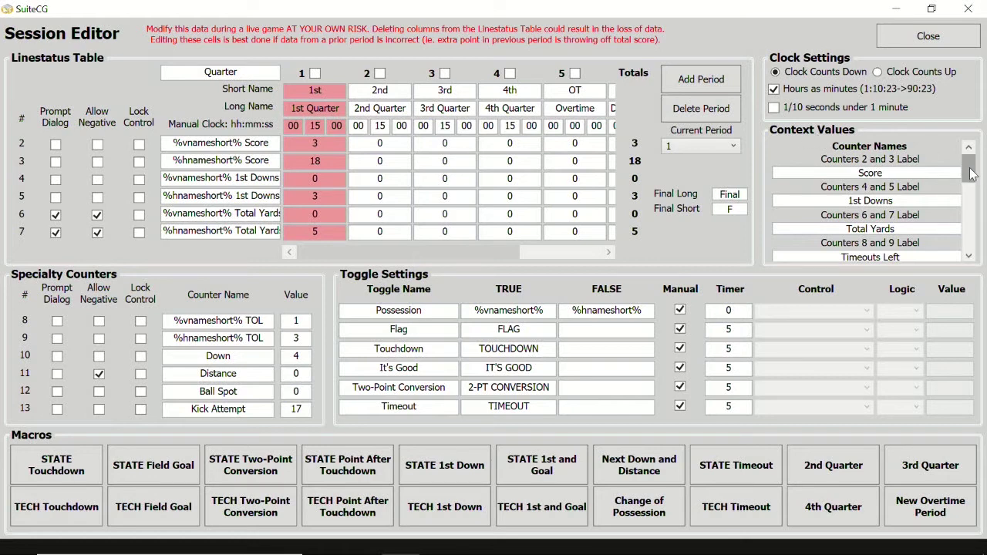
{"action": "left_click_drag", "start_coordinate": [971, 174], "coordinate": [978, 215]}
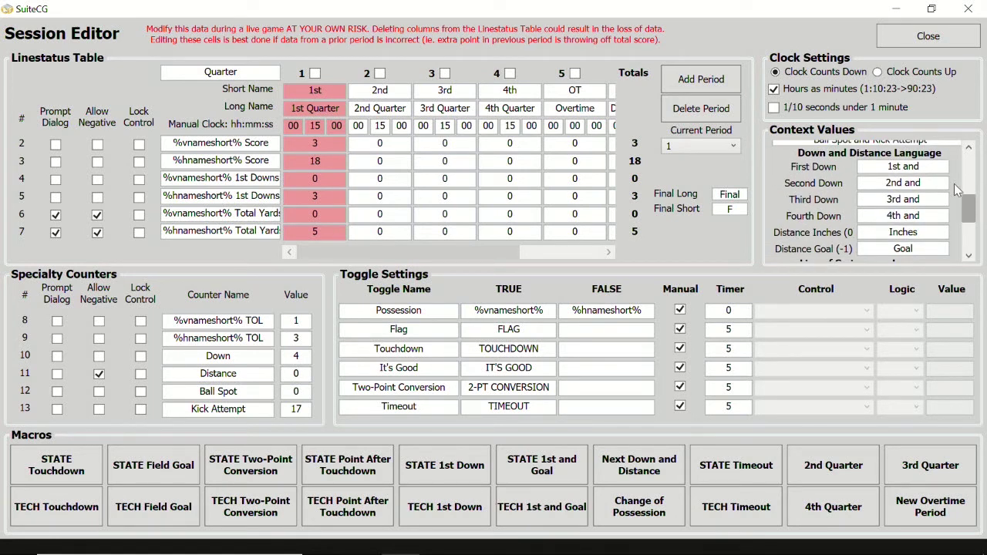
{"action": "double_click", "coordinate": [908, 166]}
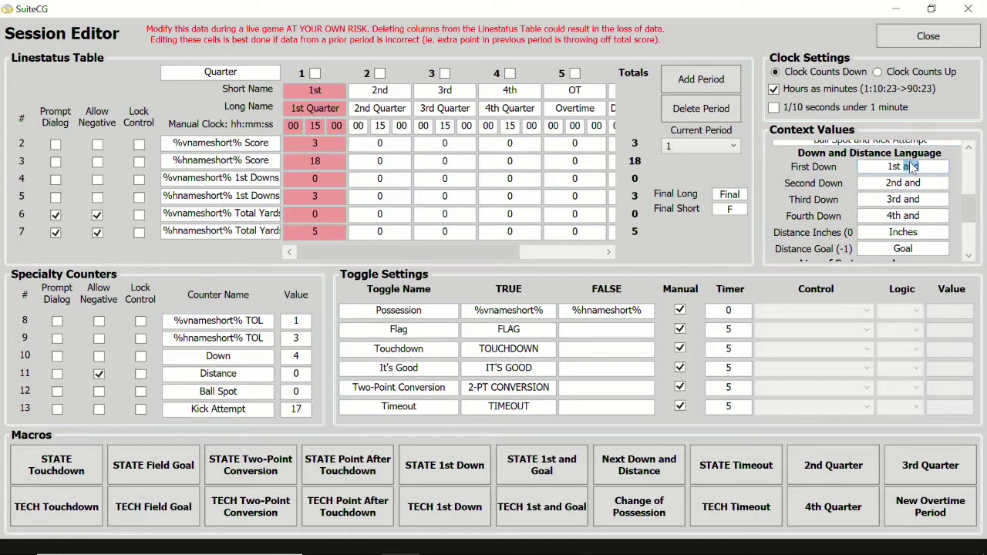
{"action": "type", "text": "&"}
{"action": "double_click", "coordinate": [915, 183]}
{"action": "type", "text": "&"}
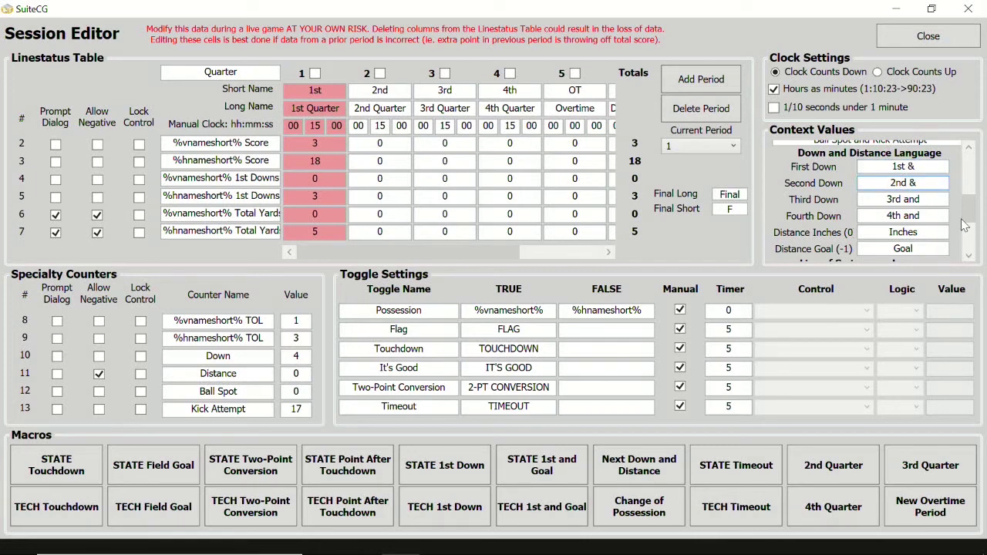
{"action": "double_click", "coordinate": [912, 199]}
{"action": "type", "text": "&"}
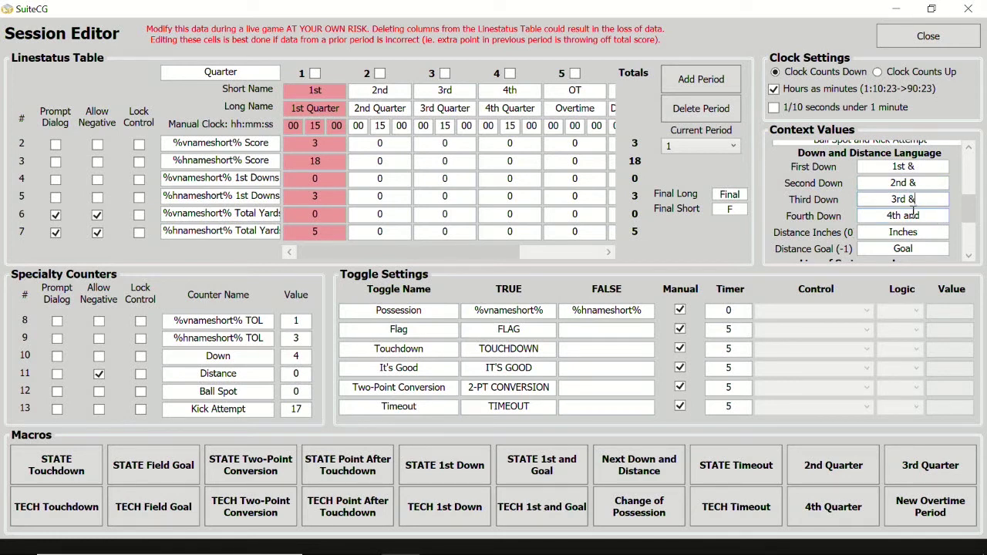
{"action": "double_click", "coordinate": [912, 215]}
{"action": "type", "text": "&"}
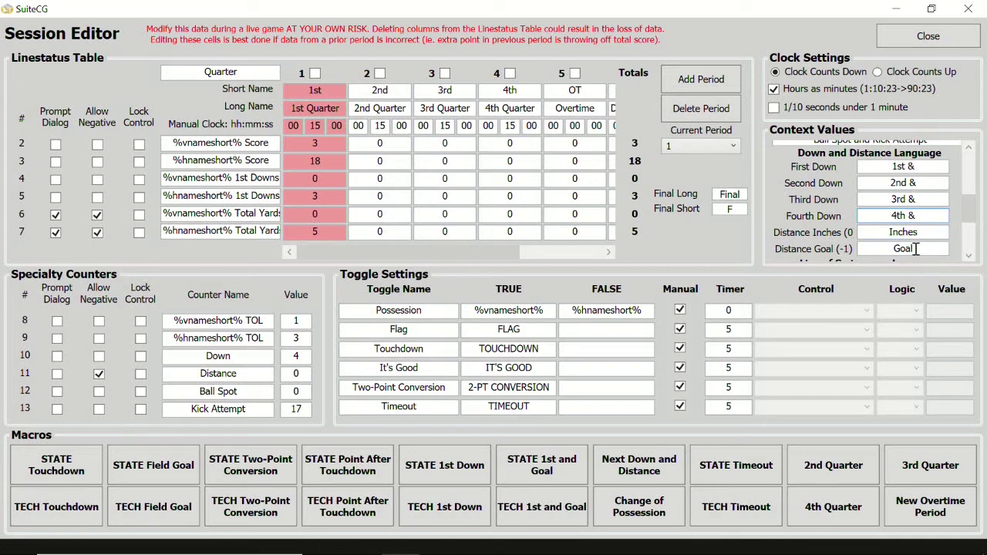
- Leave the Inches and Goal wording unchanged and close the Session Editor
{"action": "scroll", "coordinate": [949, 216], "scroll_direction": "down", "scroll_amount": 1}
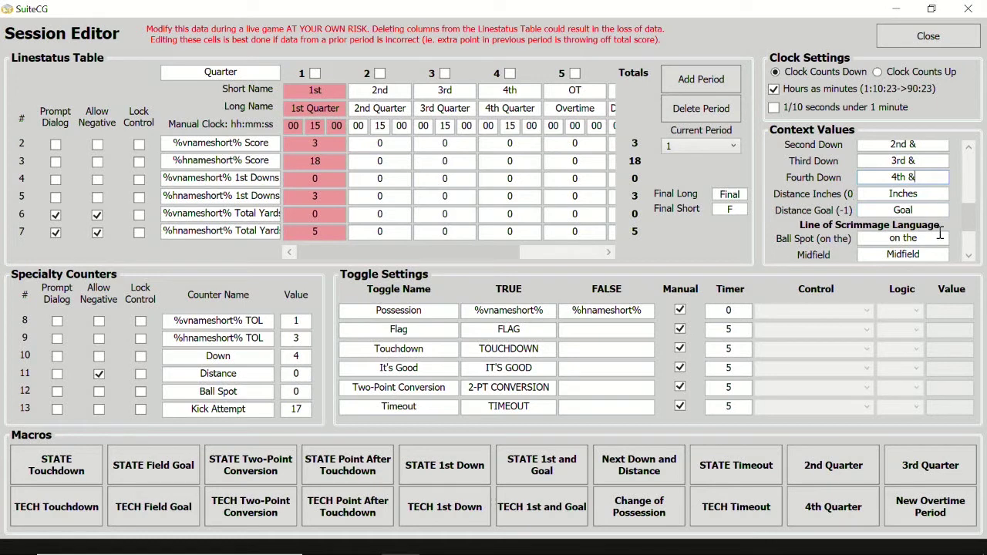
{"action": "mouse_move", "coordinate": [969, 219]}
{"action": "left_mouse_down"}
{"action": "mouse_move", "coordinate": [970, 246]}
{"action": "mouse_move", "coordinate": [967, 220]}
{"action": "left_mouse_up"}
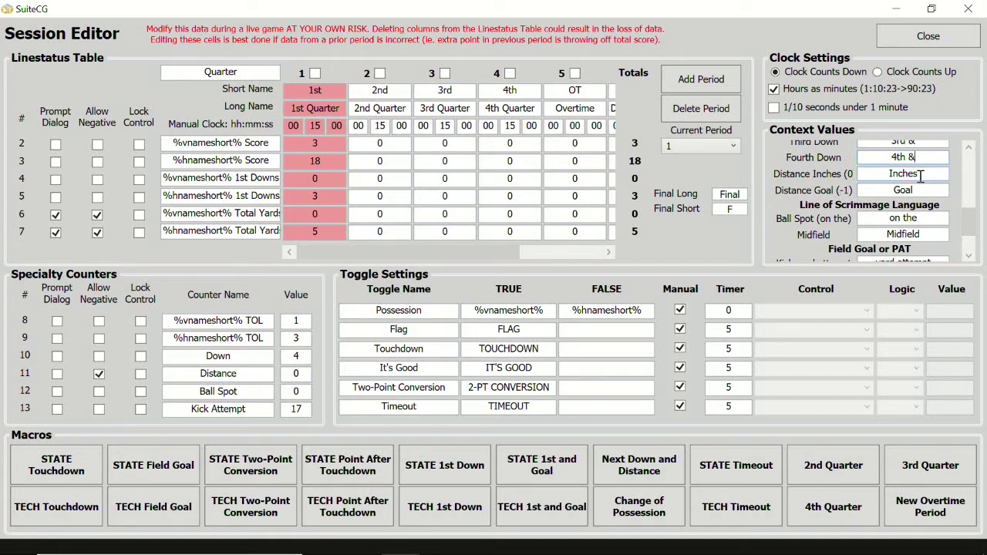
{"action": "double_click", "coordinate": [919, 176]}
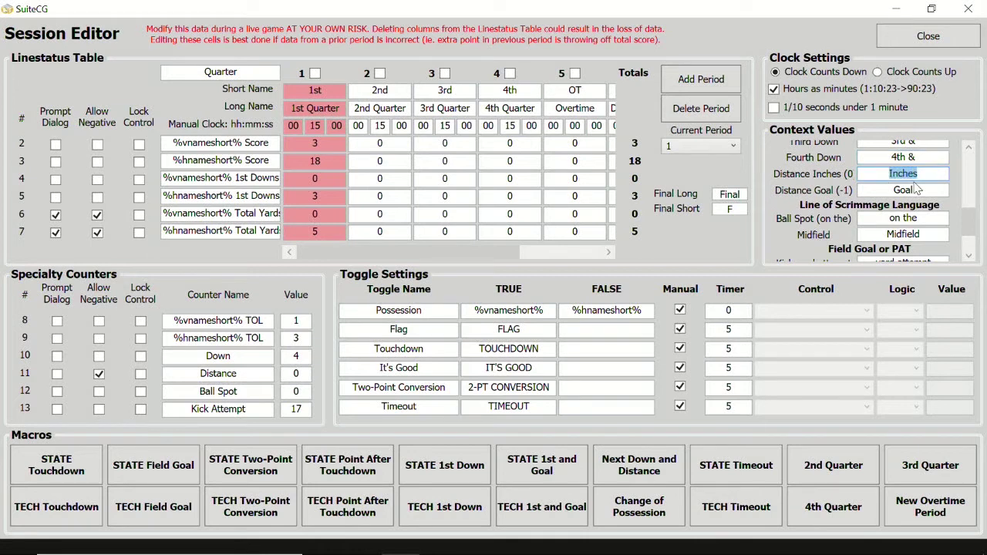
{"action": "double_click", "coordinate": [896, 190]}
{"action": "left_click", "coordinate": [903, 219]}
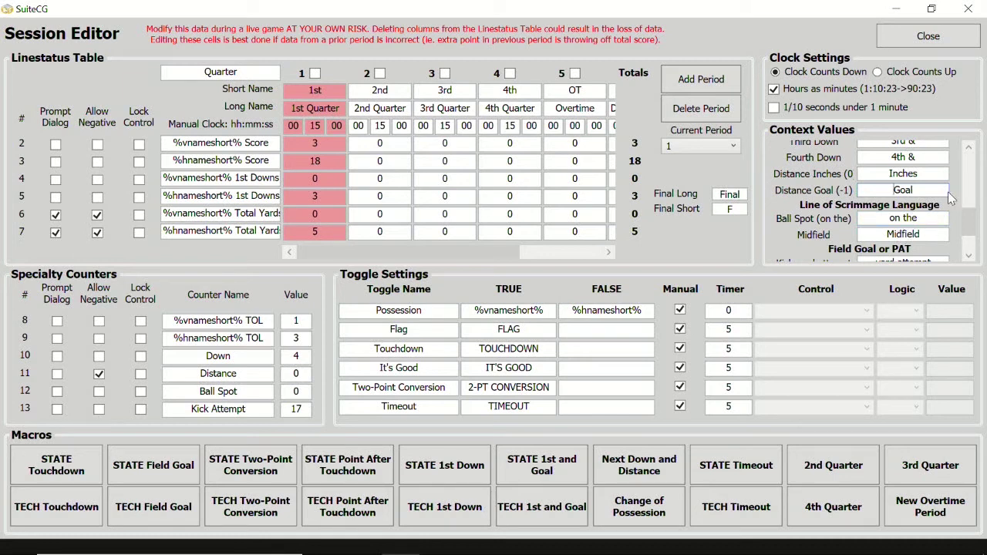
{"action": "left_click_drag", "start_coordinate": [974, 218], "coordinate": [970, 249]}
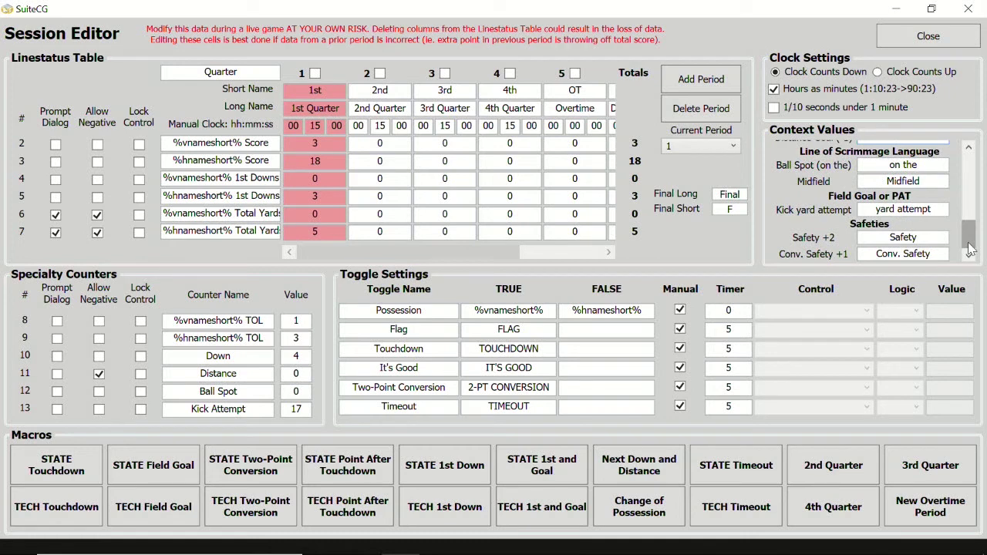
{"action": "left_click", "coordinate": [922, 42]}
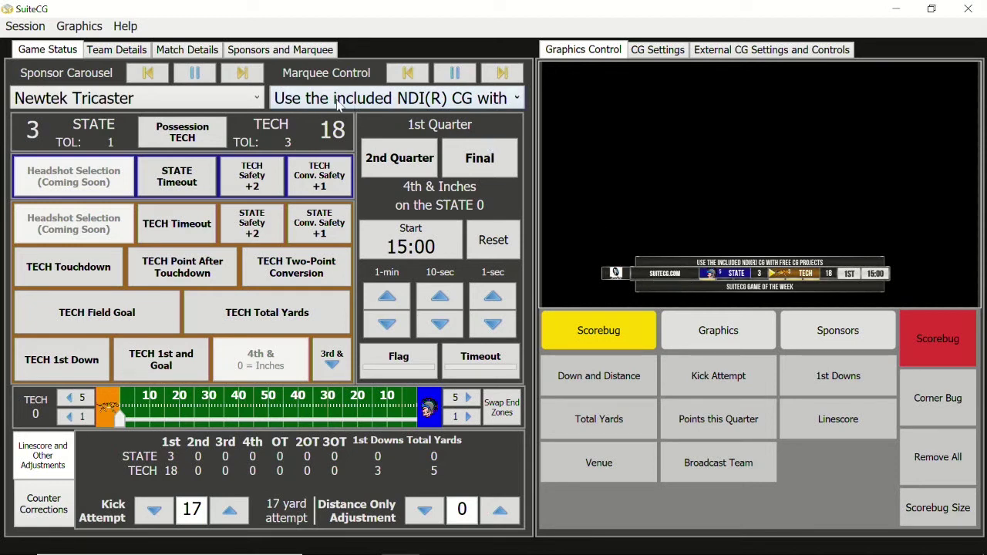
- Select and review the company website entry 'suitecg.com' on the Match Details page
{"action": "left_click", "coordinate": [187, 50]}
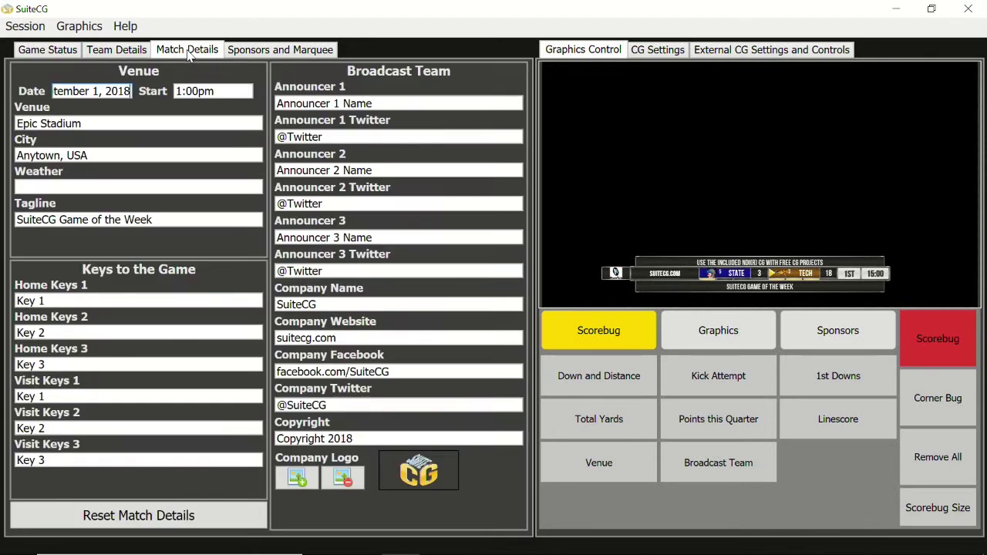
{"action": "left_click_drag", "start_coordinate": [341, 338], "coordinate": [276, 343]}
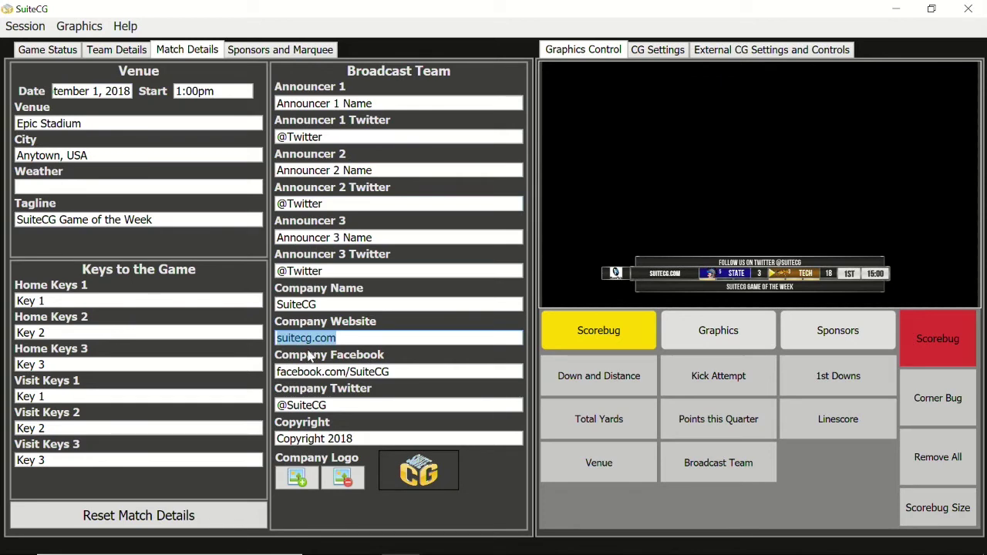
{"action": "left_click", "coordinate": [308, 343]}
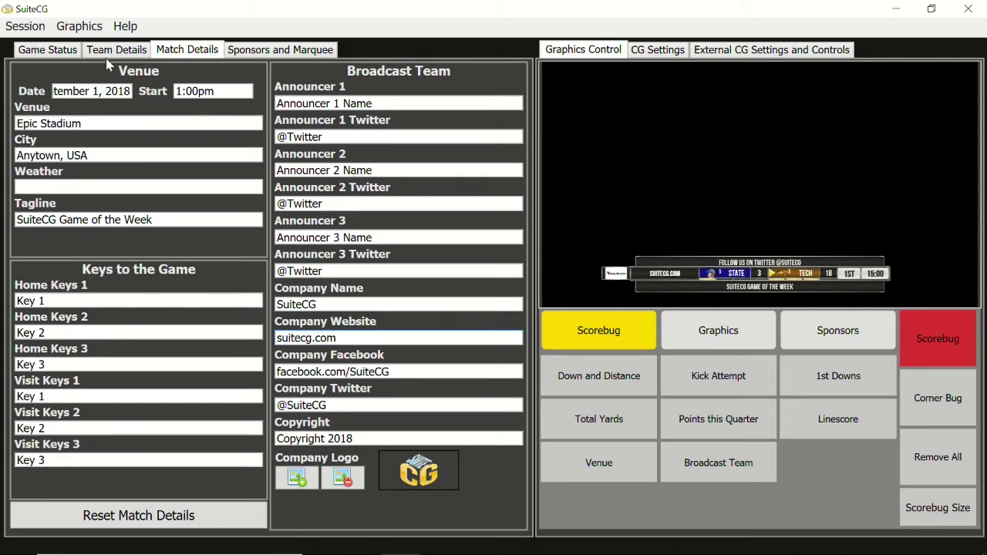
- Place the ball at the STATE 42 and preview the down-and-distance box on the scorebug
{"action": "left_click", "coordinate": [48, 49]}
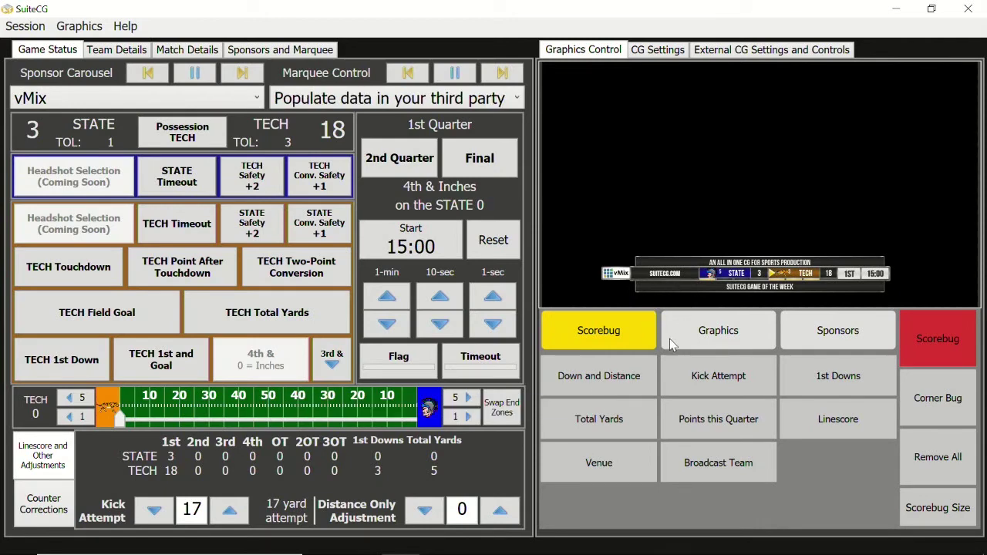
{"action": "left_click", "coordinate": [631, 378]}
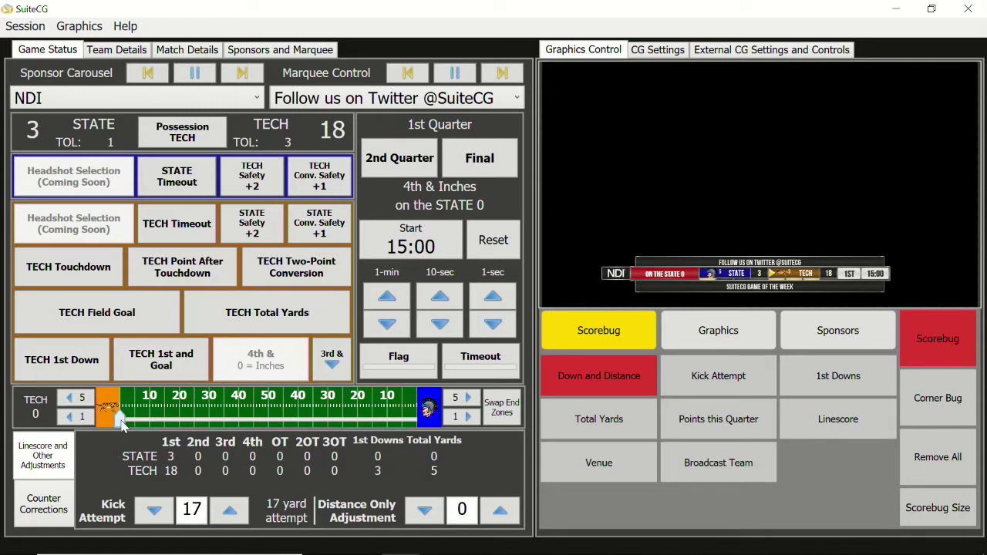
{"action": "left_click", "coordinate": [603, 378]}
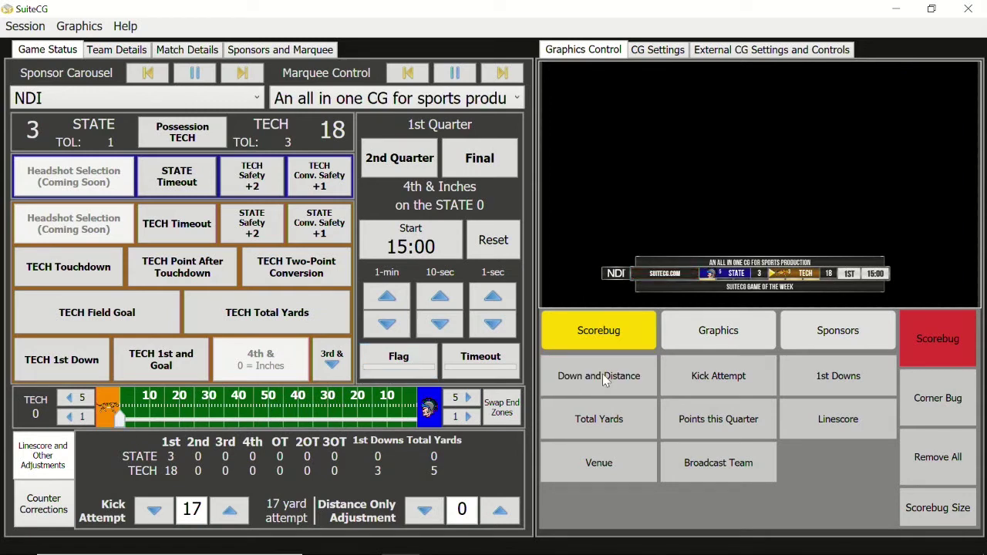
{"action": "left_click", "coordinate": [219, 417]}
{"action": "left_click", "coordinate": [218, 418]}
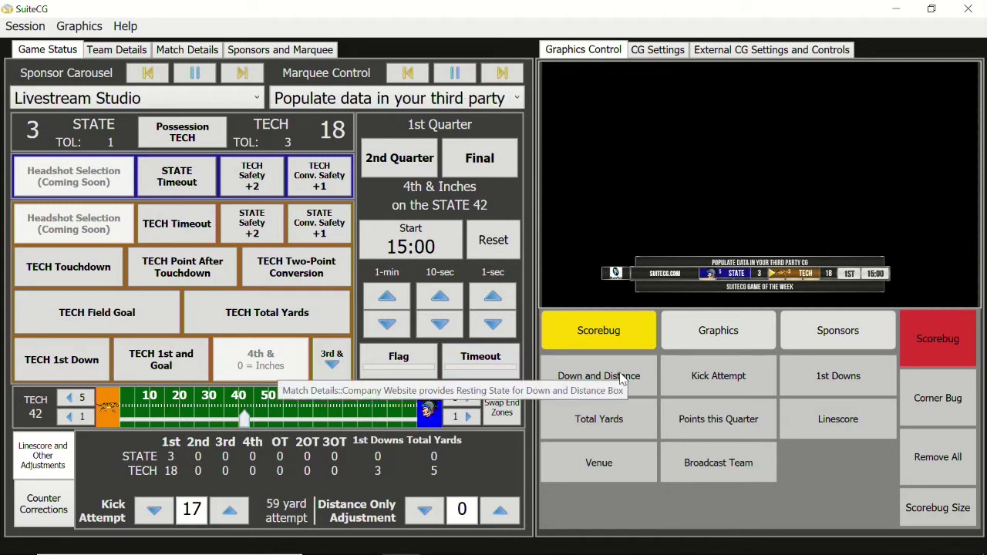
{"action": "left_click", "coordinate": [621, 377]}
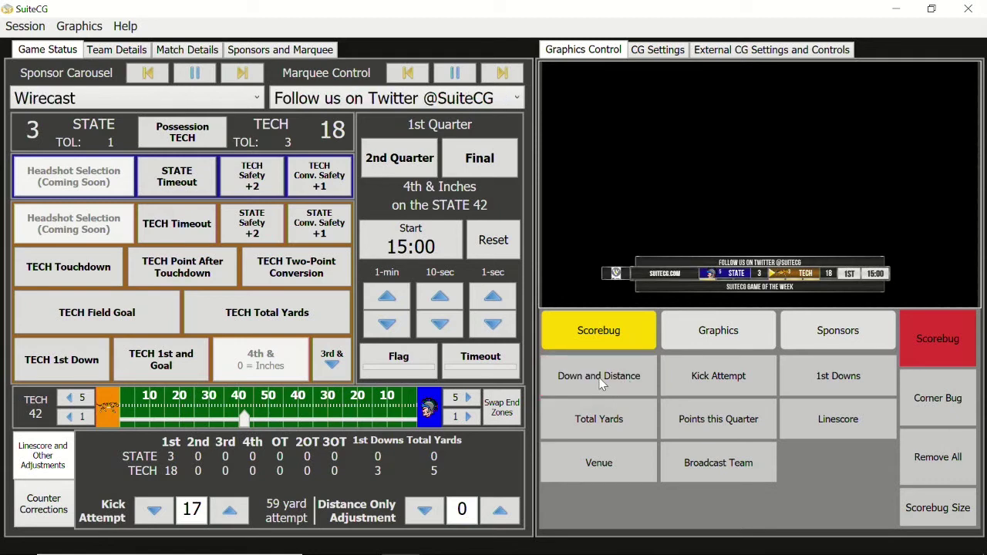
{"action": "right_click", "coordinate": [601, 383]}
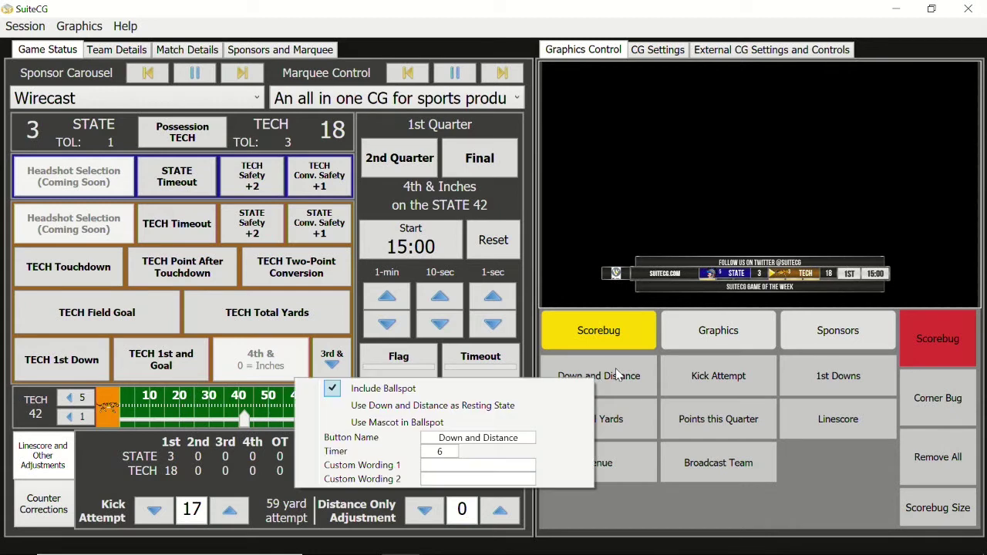
- Make down and distance the scorebug's resting state and put the 4th & Inches box on air
{"action": "left_click", "coordinate": [490, 407]}
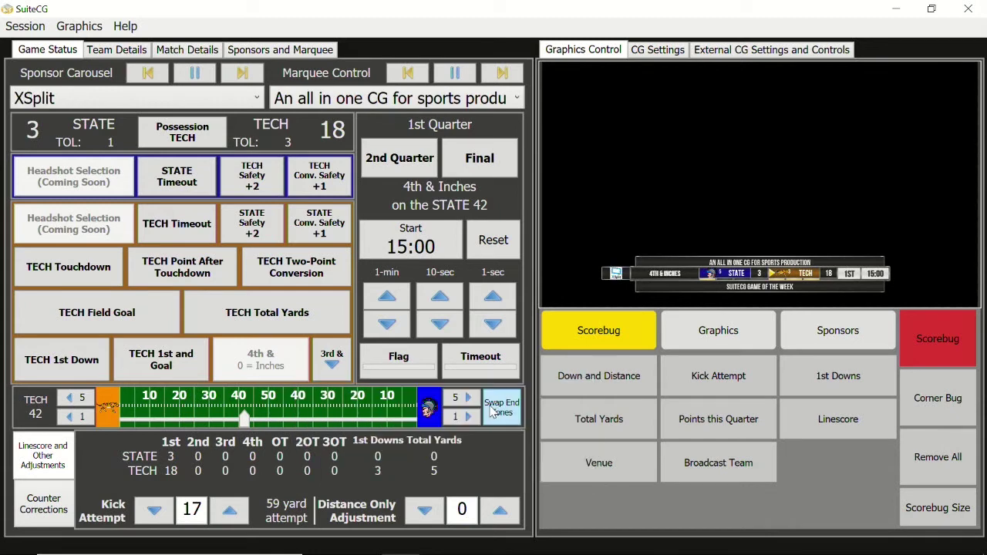
{"action": "left_click", "coordinate": [636, 376]}
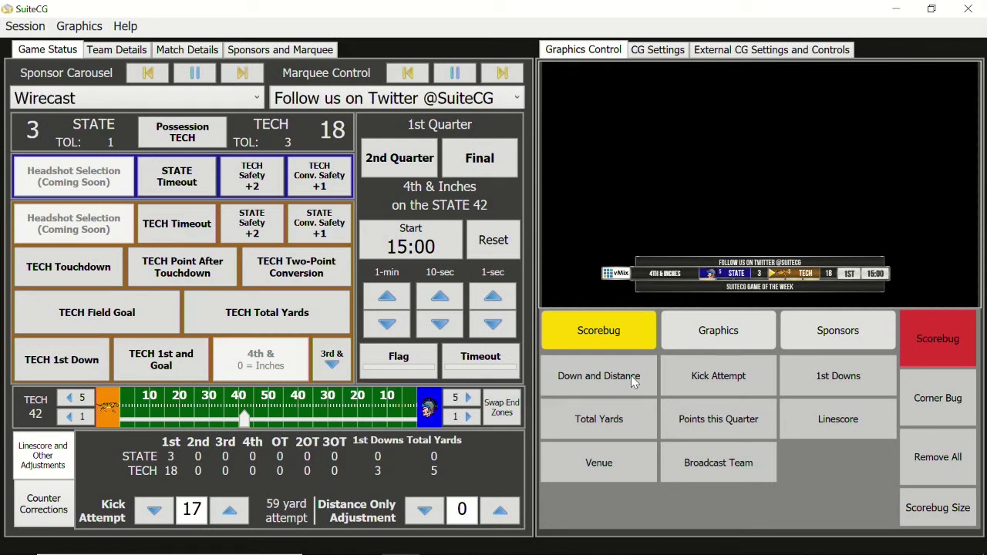
{"action": "right_click", "coordinate": [633, 381]}
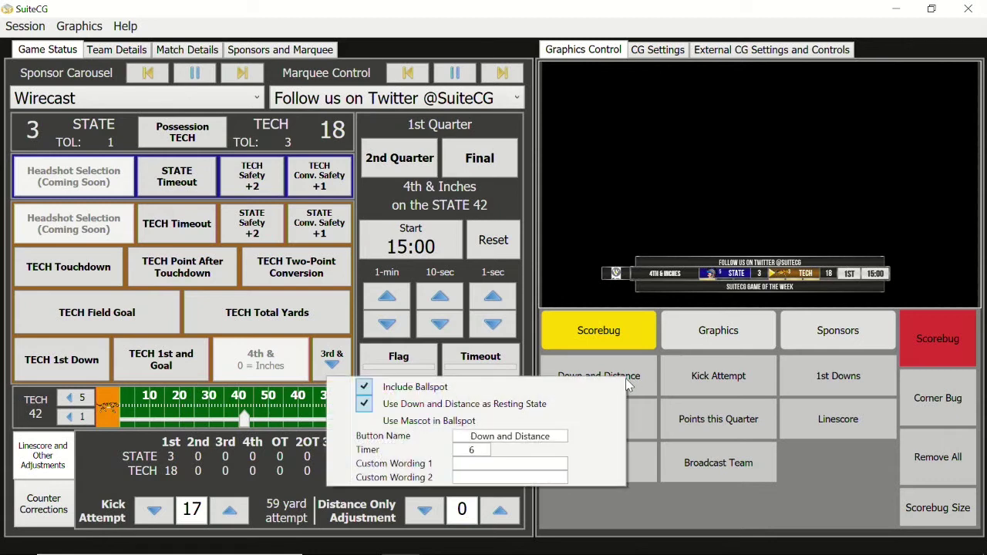
- Uncheck 'Use Down and Distance as Resting State' so the scorebug rests on the company website
{"action": "left_click", "coordinate": [543, 404]}
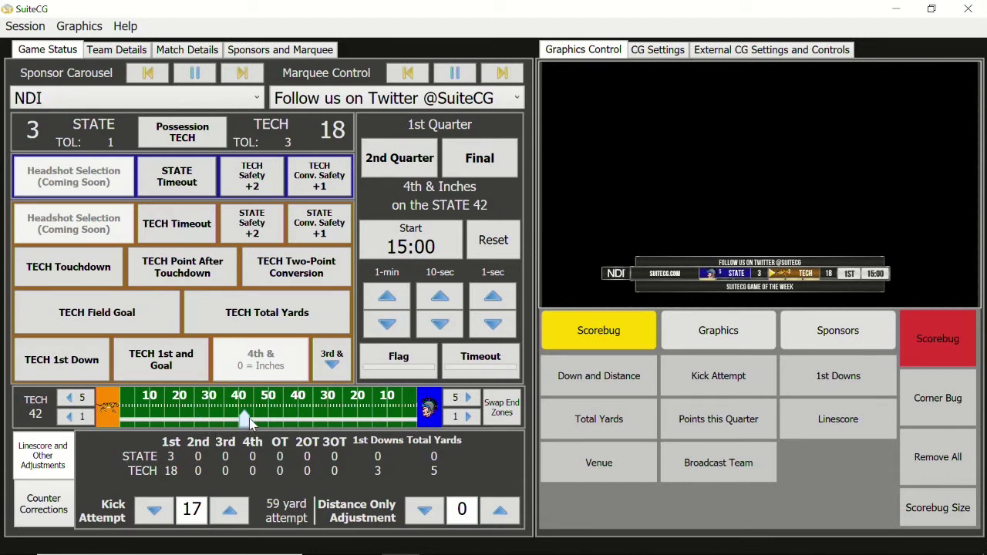
- Nudge the ball spot downfield, then swap the end zones and restore their original order
{"action": "left_click_drag", "start_coordinate": [253, 424], "coordinate": [344, 421]}
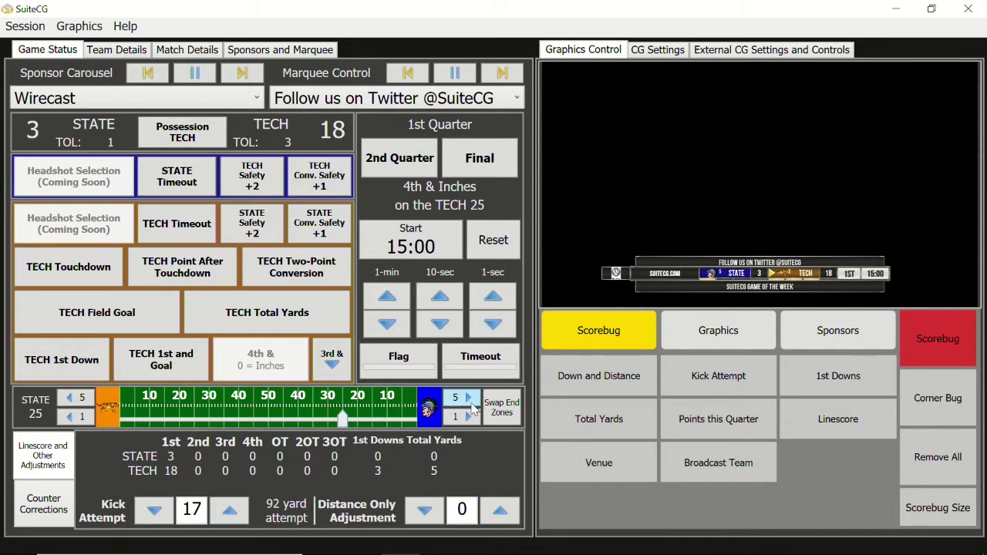
{"action": "left_click", "coordinate": [504, 413]}
{"action": "left_click", "coordinate": [503, 413]}
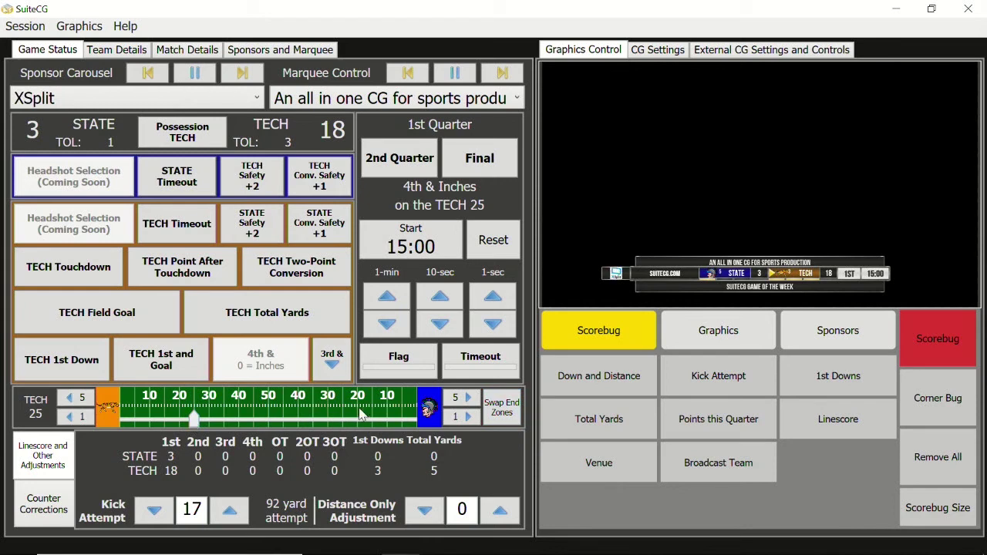
{"action": "left_click", "coordinate": [501, 413]}
{"action": "left_click", "coordinate": [501, 414]}
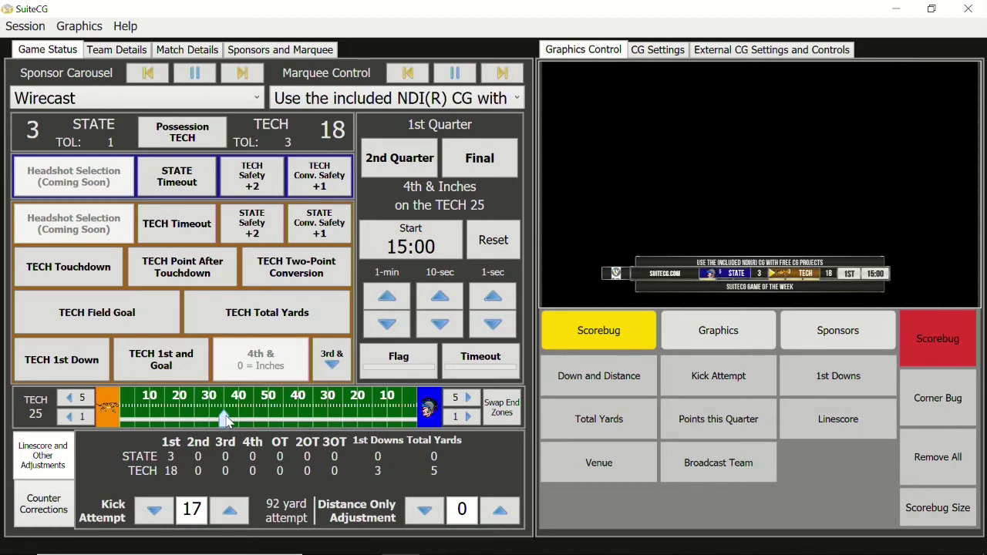
- Bring the ball spot to the TECH 23 for a 94-yard kick attempt
{"action": "left_click", "coordinate": [218, 418]}
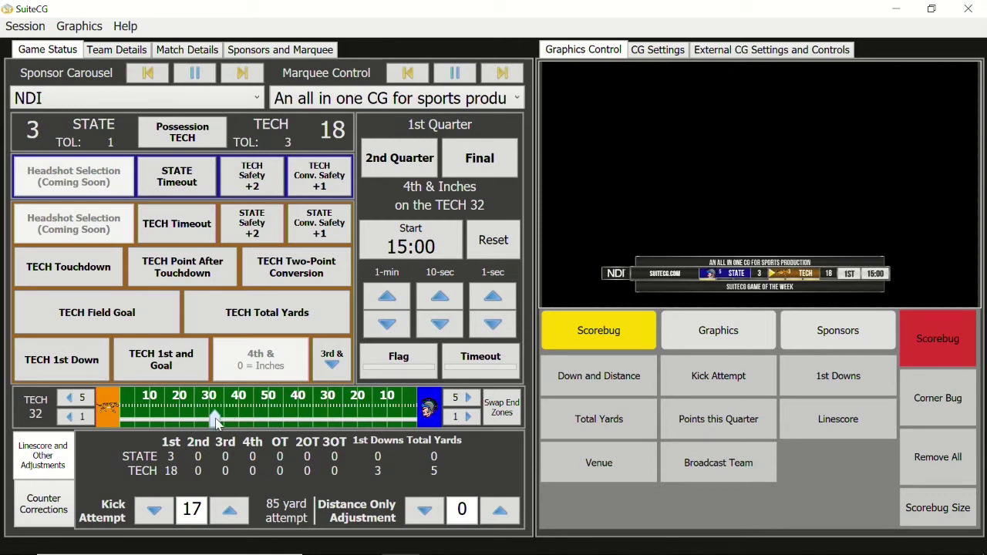
{"action": "left_click_drag", "start_coordinate": [216, 422], "coordinate": [232, 426]}
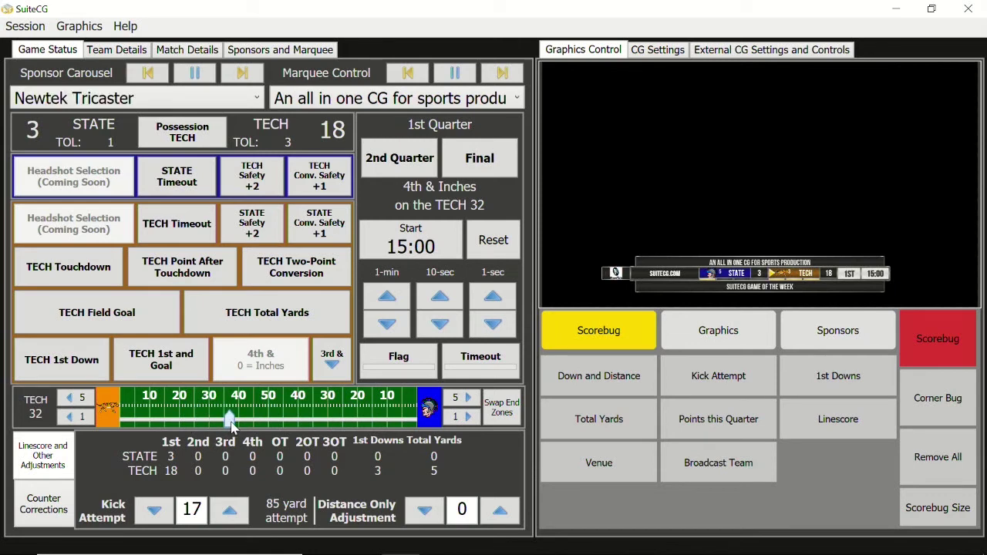
{"action": "left_click", "coordinate": [82, 420]}
{"action": "left_click", "coordinate": [83, 421]}
{"action": "left_click", "coordinate": [83, 420]}
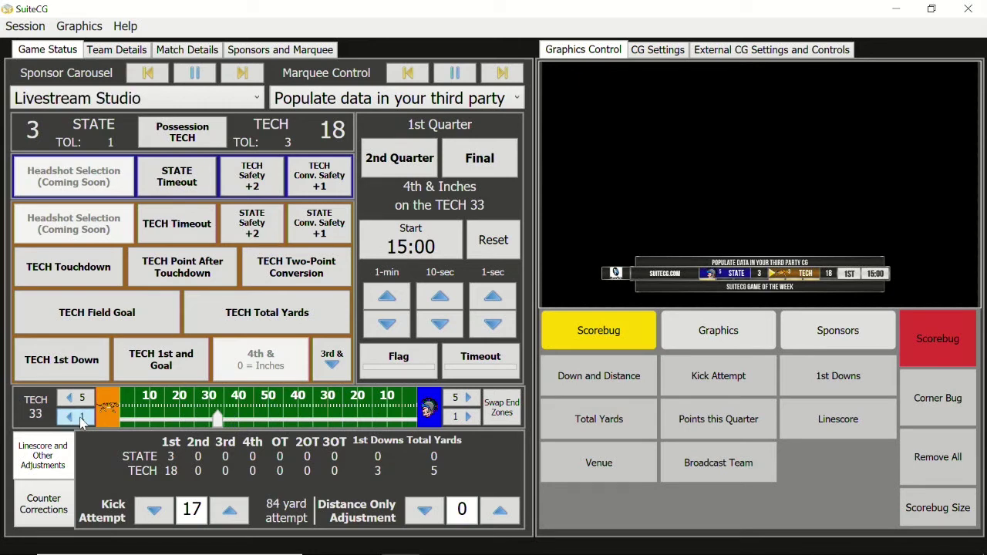
{"action": "left_click", "coordinate": [83, 400]}
{"action": "left_click", "coordinate": [82, 399]}
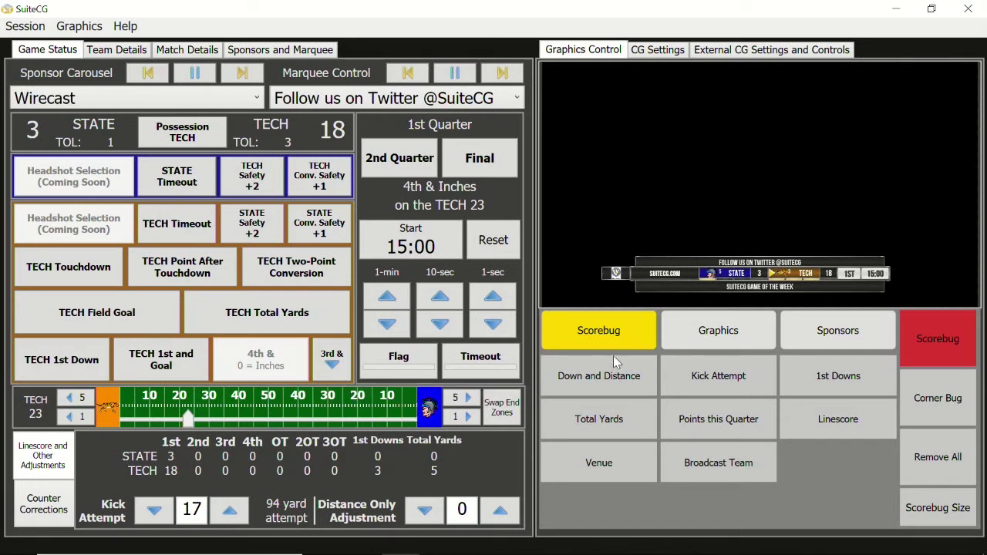
- Put the down-and-distance box on air and step the ball back to the TECH 19
{"action": "left_click", "coordinate": [607, 378]}
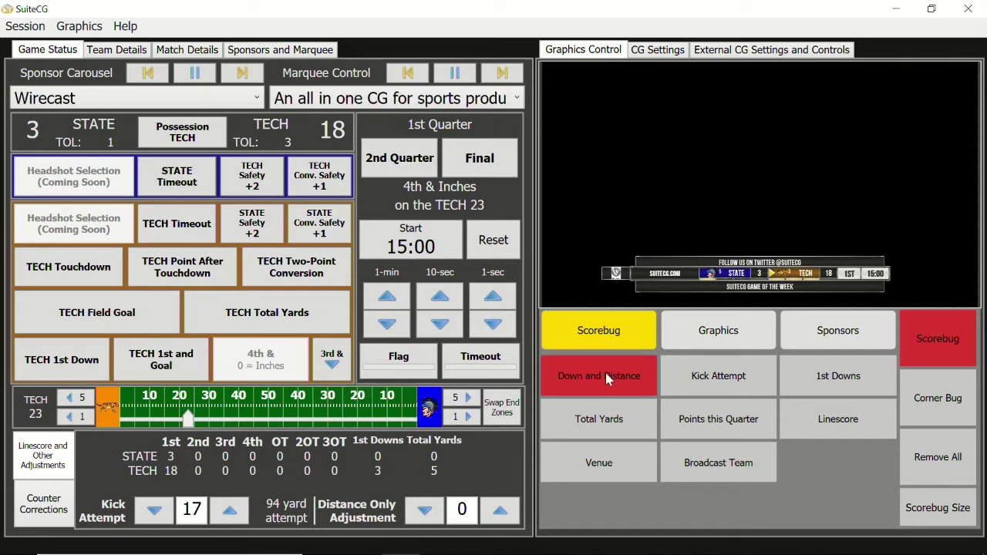
{"action": "left_click", "coordinate": [77, 420]}
{"action": "left_click", "coordinate": [77, 420]}
{"action": "left_click", "coordinate": [77, 420]}
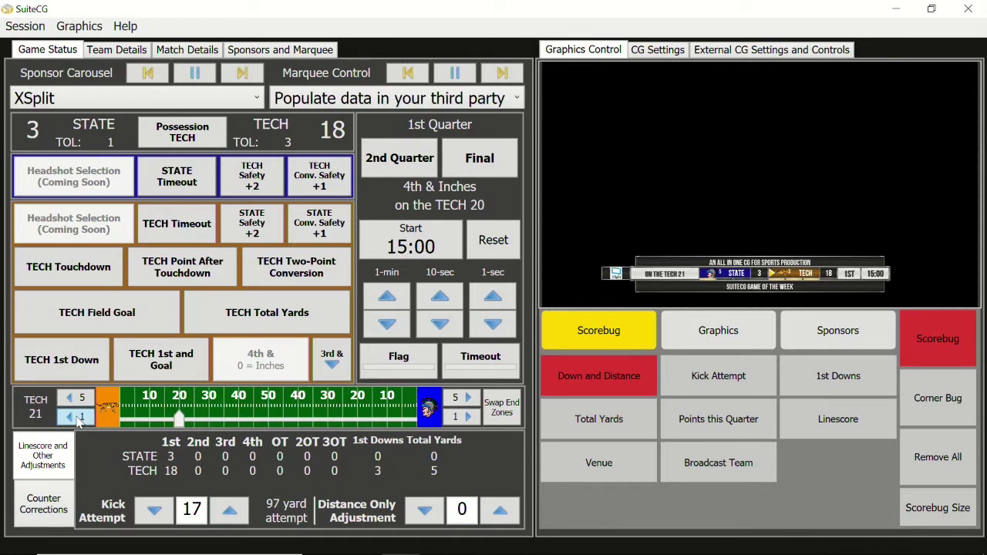
{"action": "left_click", "coordinate": [77, 421]}
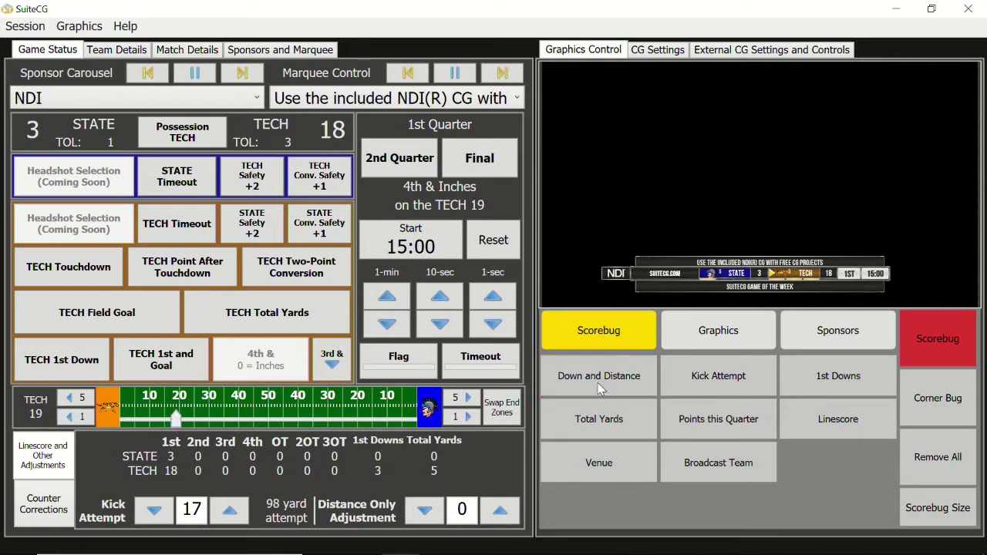
- Show down-and-distance again and move the ball to the STATE 18 for a 35-yard attempt
{"action": "left_click", "coordinate": [629, 378]}
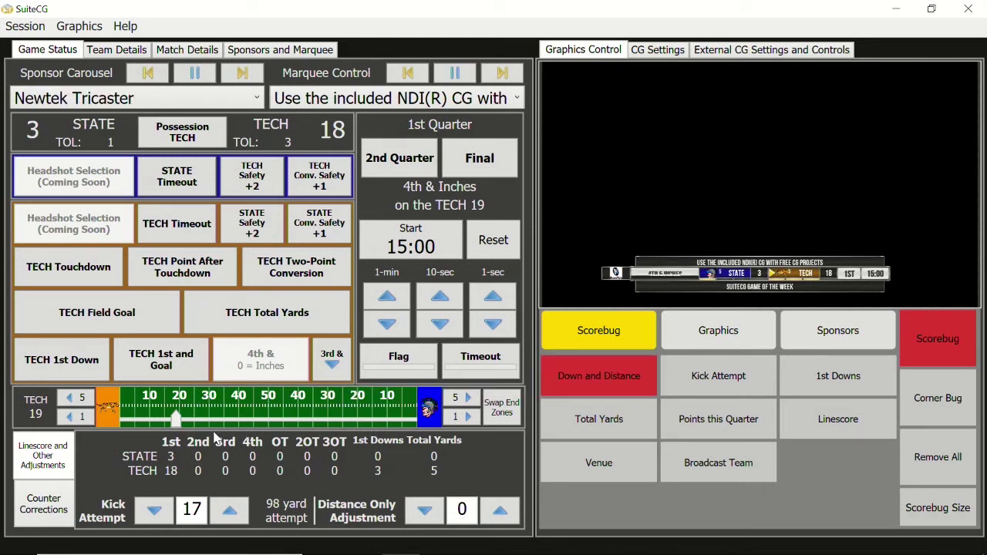
{"action": "left_click_drag", "start_coordinate": [177, 424], "coordinate": [348, 420]}
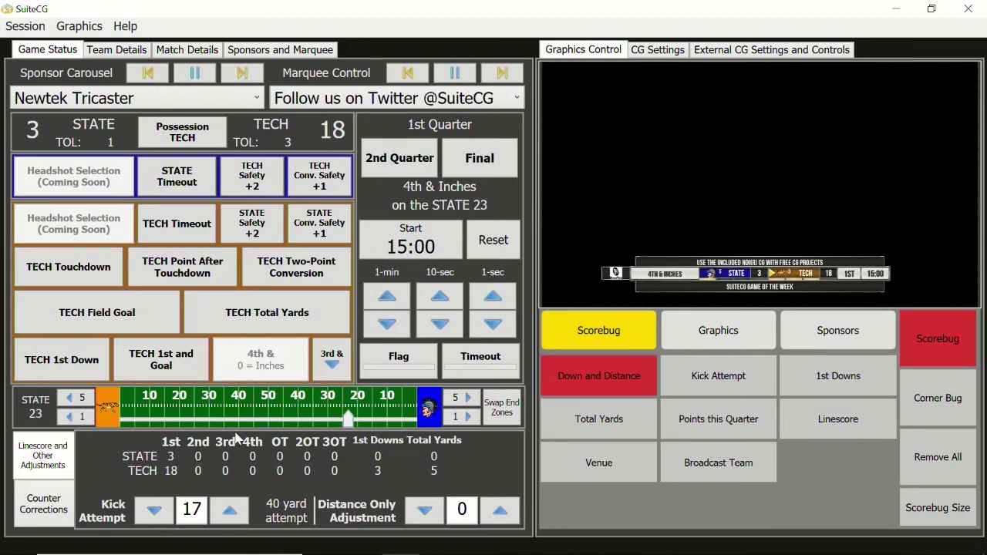
{"action": "left_click", "coordinate": [469, 416]}
{"action": "left_click", "coordinate": [469, 417]}
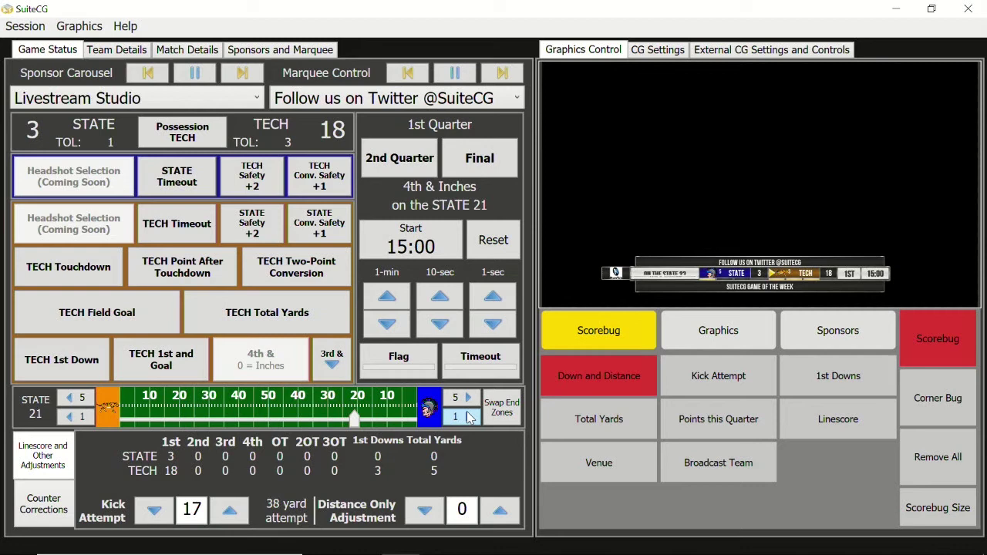
{"action": "left_click", "coordinate": [468, 416]}
{"action": "left_click", "coordinate": [468, 417]}
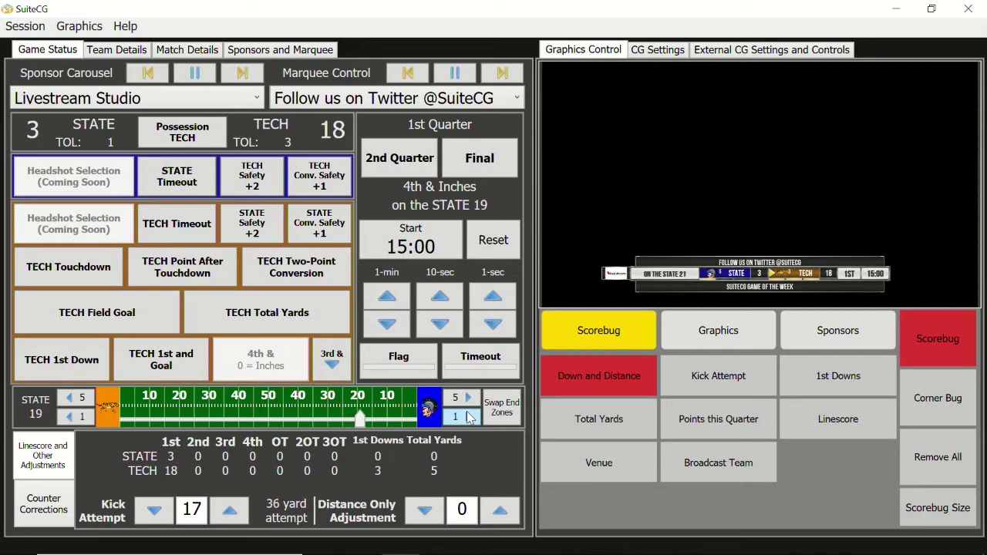
{"action": "left_click", "coordinate": [469, 416]}
- Take the down-and-distance box off air
{"action": "left_click", "coordinate": [549, 392]}
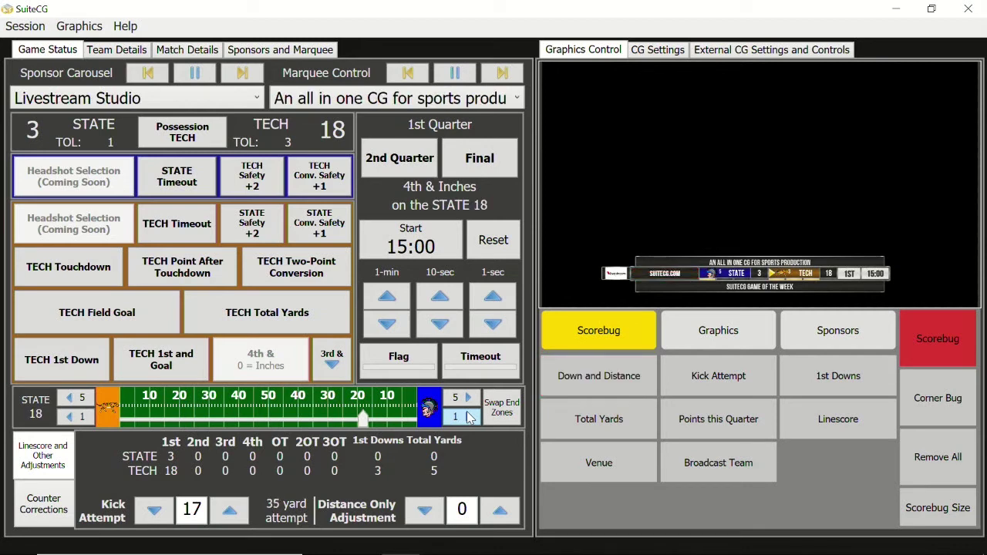
{"action": "left_click", "coordinate": [556, 381]}
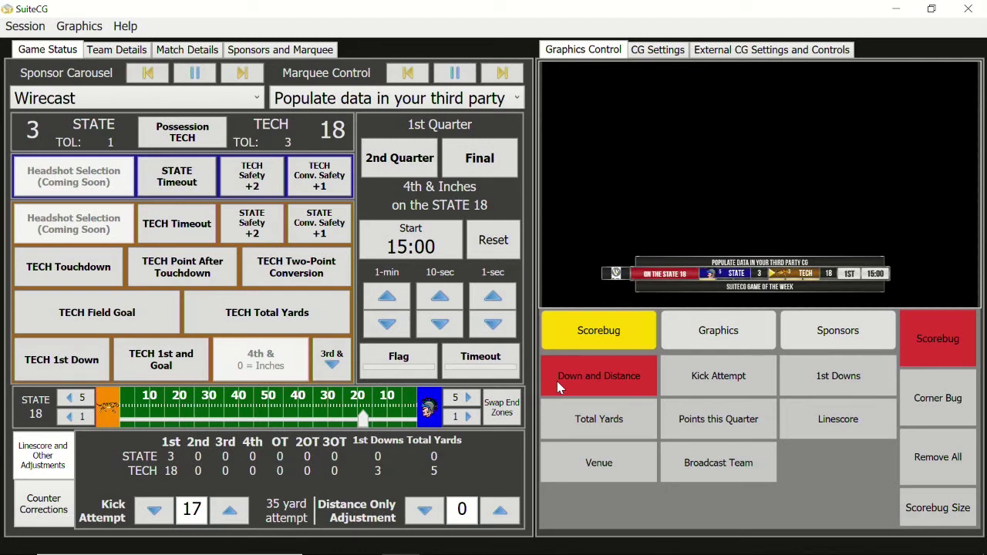
{"action": "left_click", "coordinate": [558, 387]}
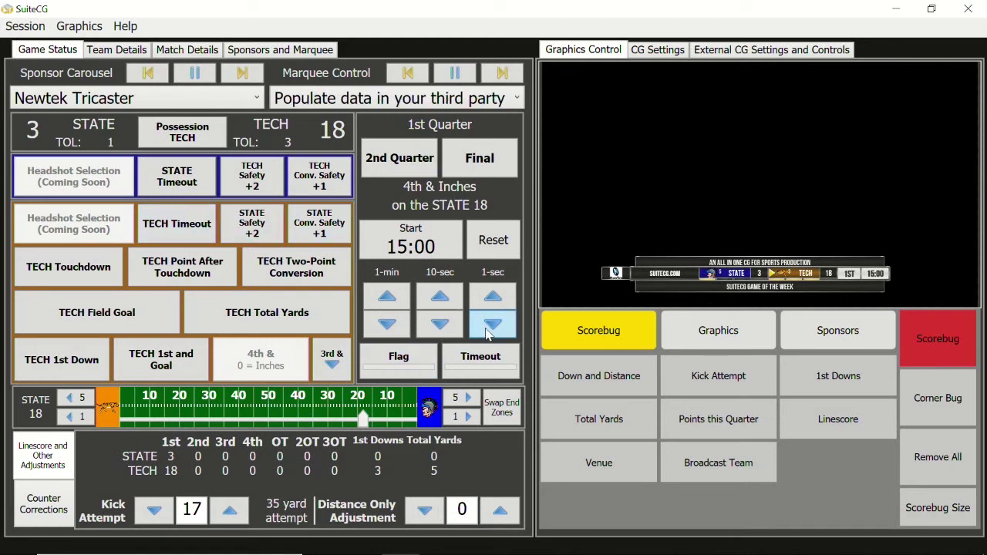
- Show the timeout notice, then the FLAG notice, on the scorebug
{"action": "left_click", "coordinate": [483, 365]}
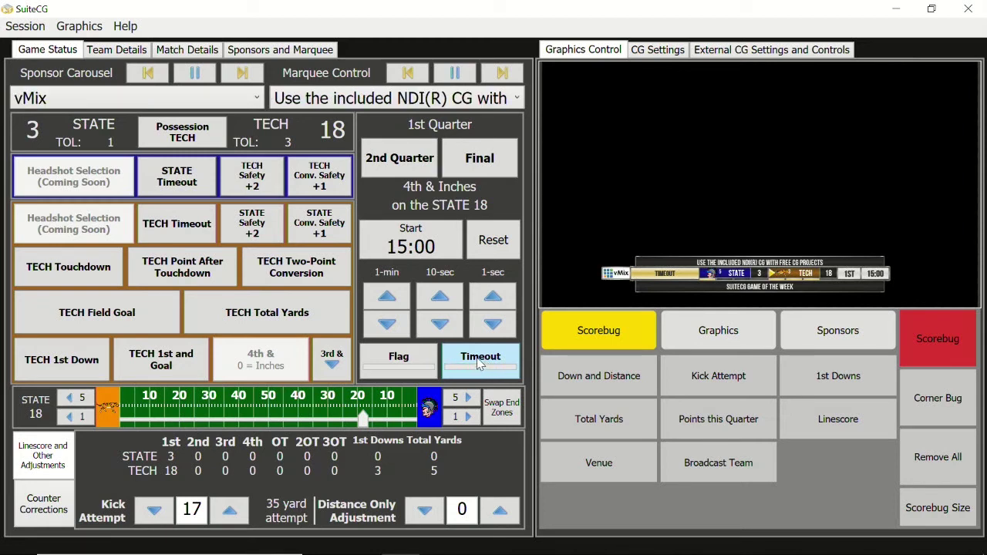
{"action": "left_click", "coordinate": [407, 364]}
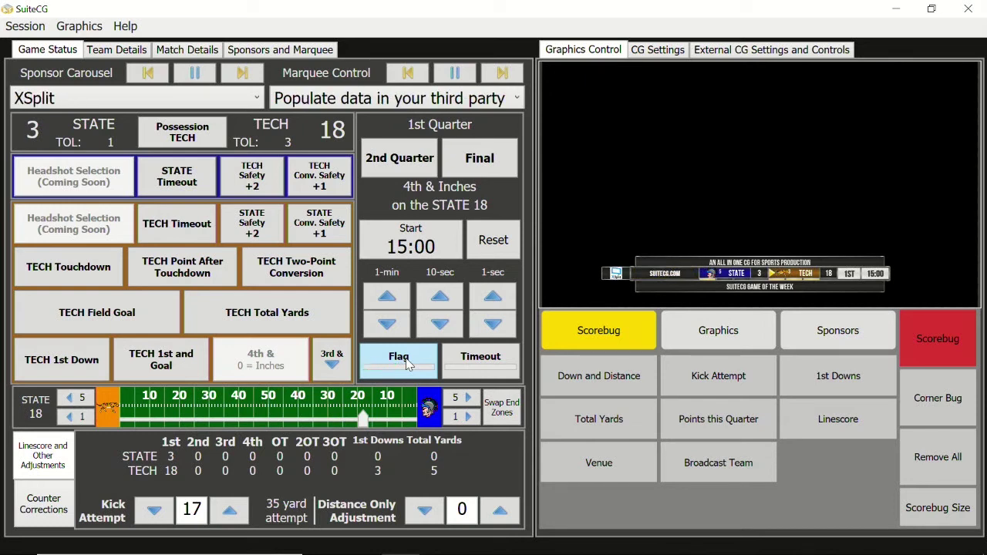
- Start the 15:00 game clock and take seven minutes off it
{"action": "left_click", "coordinate": [412, 251]}
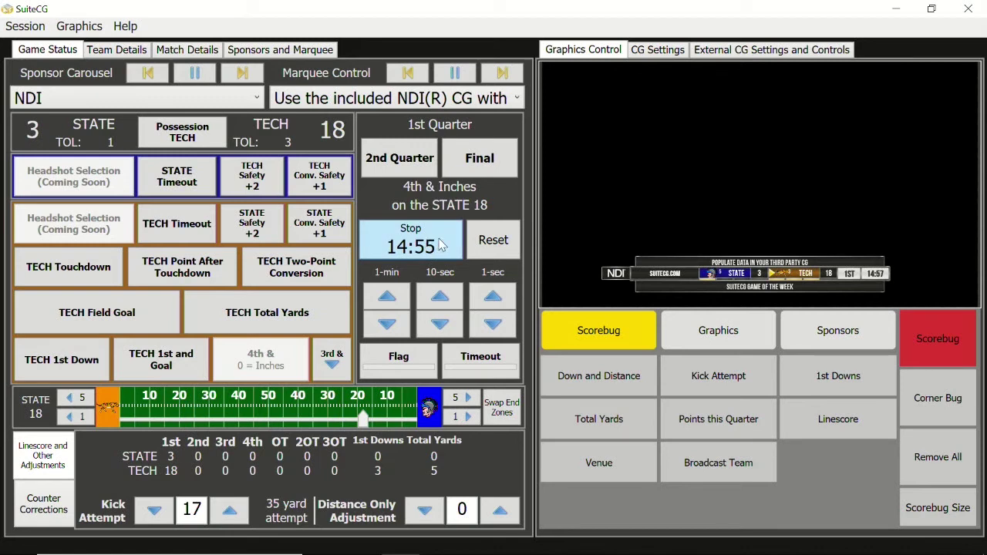
{"action": "left_click", "coordinate": [396, 327]}
{"action": "left_click", "coordinate": [397, 327]}
{"action": "left_click", "coordinate": [396, 327]}
{"action": "left_click", "coordinate": [396, 327]}
{"action": "left_click", "coordinate": [396, 327]}
{"action": "left_click", "coordinate": [396, 326]}
{"action": "left_click", "coordinate": [396, 327]}
{"action": "left_click", "coordinate": [396, 327]}
{"action": "left_click", "coordinate": [396, 327]}
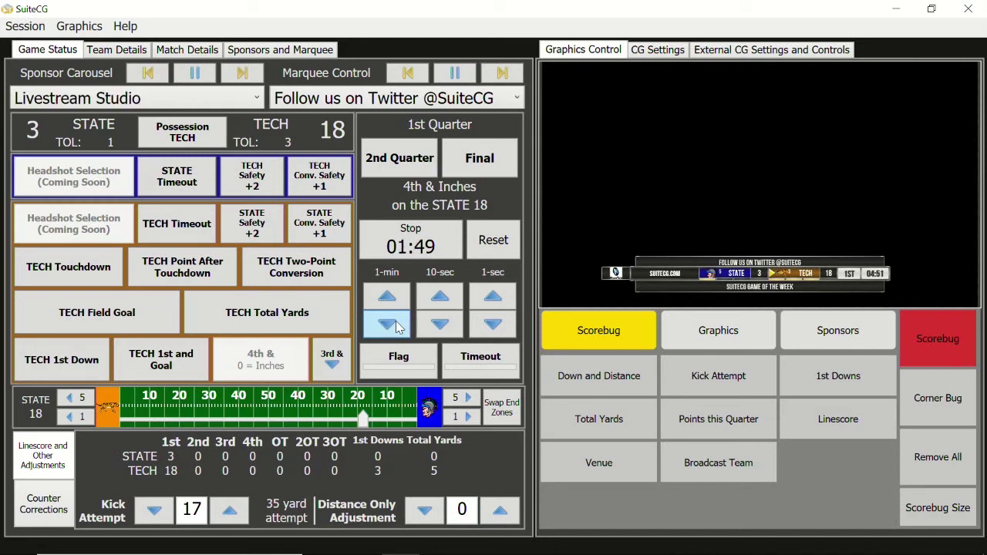
- Trim the clock in ten-second steps and stop it at 00:52
{"action": "left_click", "coordinate": [436, 325]}
{"action": "left_click", "coordinate": [436, 326]}
{"action": "left_click", "coordinate": [437, 326]}
{"action": "left_click", "coordinate": [437, 326]}
{"action": "left_click", "coordinate": [436, 325]}
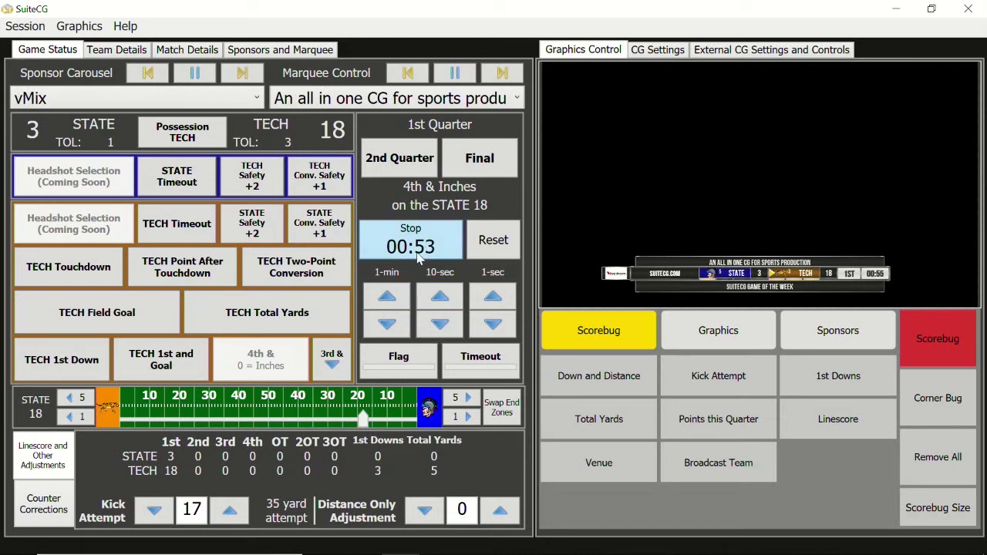
{"action": "left_click", "coordinate": [415, 246]}
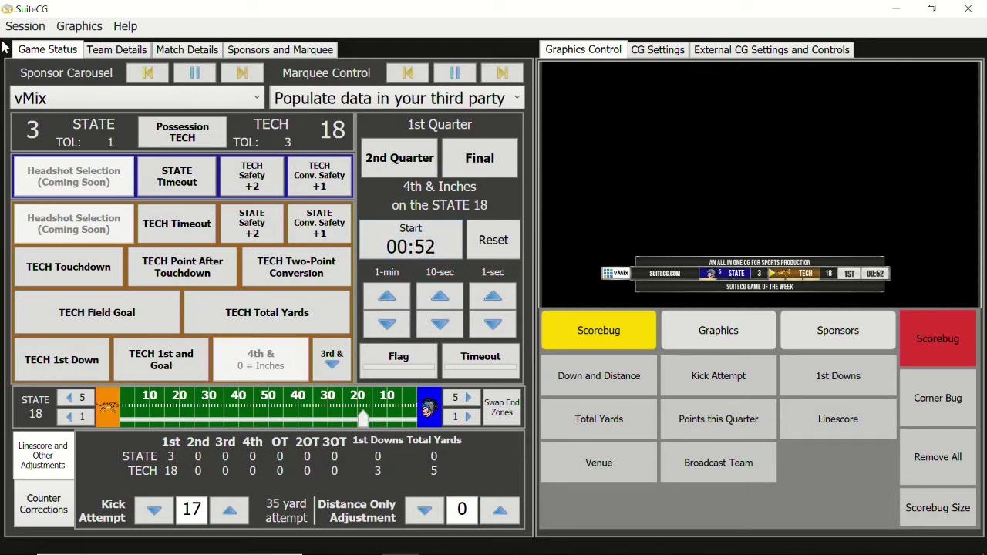
{"action": "left_click", "coordinate": [26, 26]}
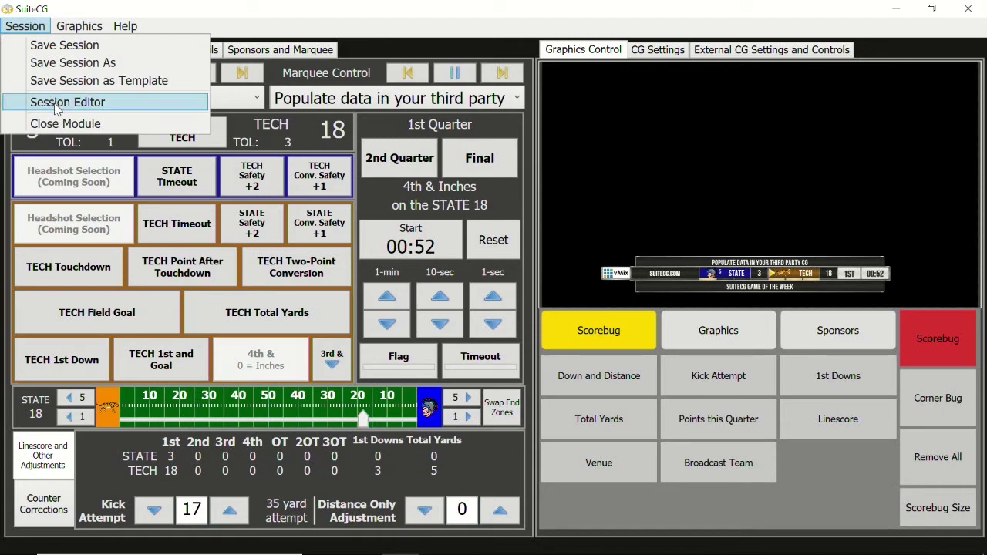
- Enable '1/10 seconds under 1 minute' in the Session Editor and stop the clock at 49.6
{"action": "left_click", "coordinate": [54, 103]}
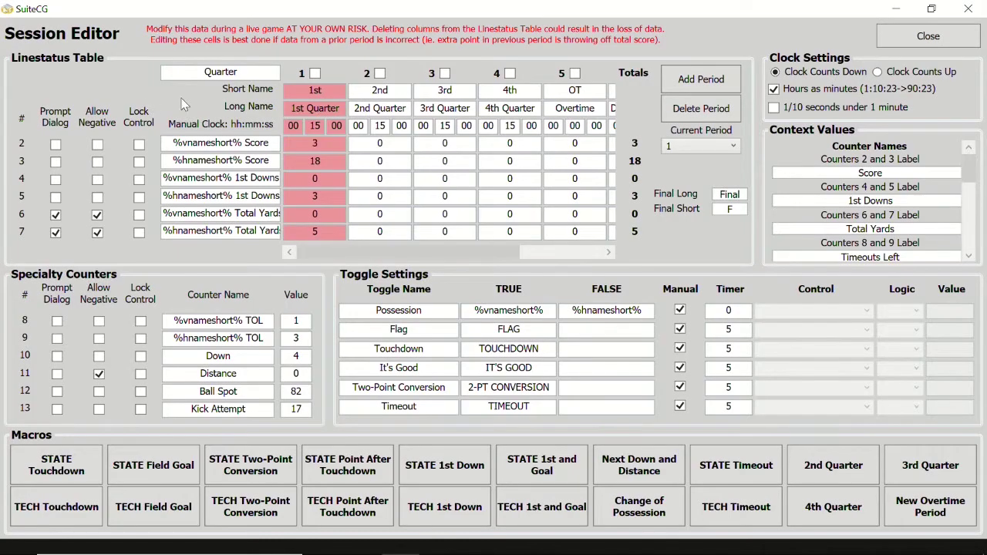
{"action": "left_click", "coordinate": [775, 108]}
{"action": "left_click", "coordinate": [939, 40]}
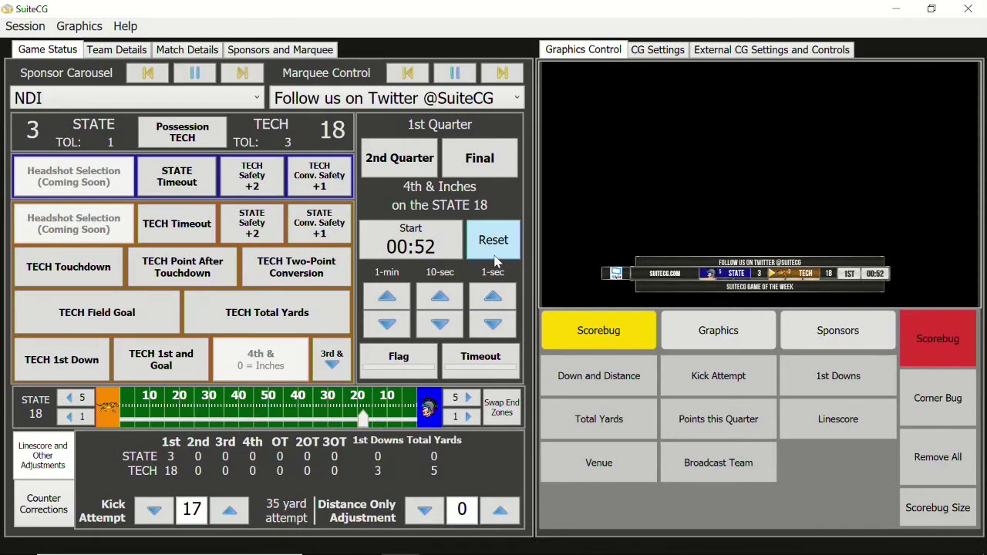
{"action": "left_click", "coordinate": [446, 246]}
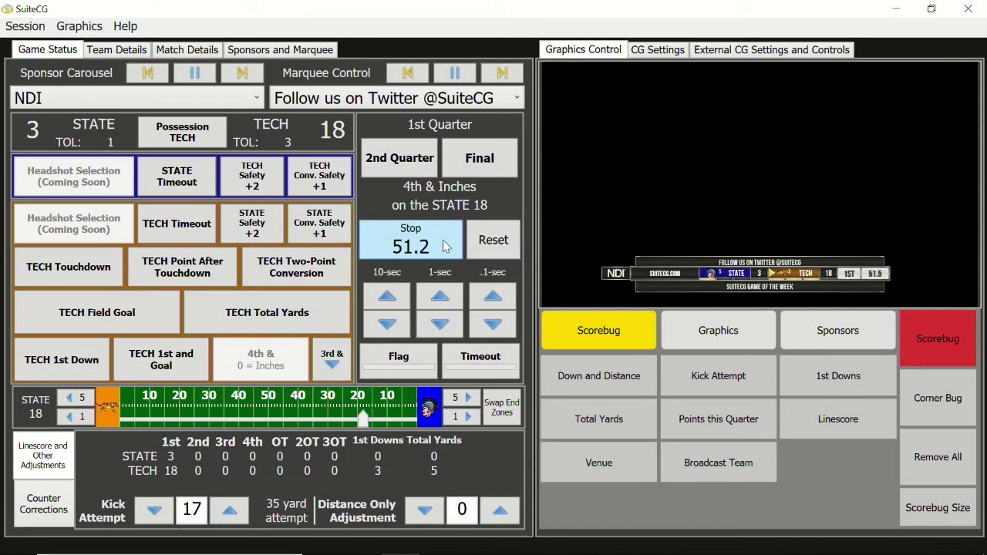
{"action": "left_click", "coordinate": [446, 245]}
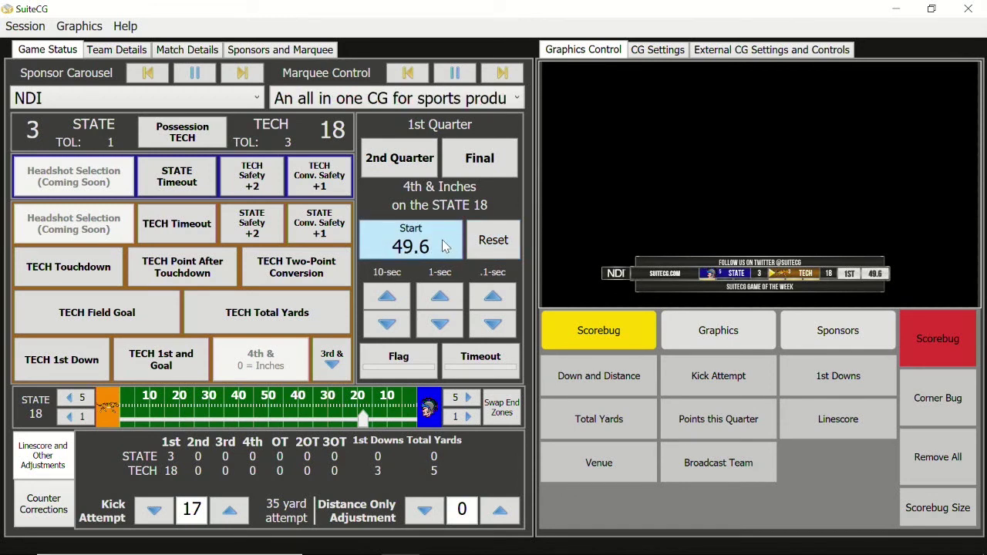
{"action": "left_click", "coordinate": [25, 26]}
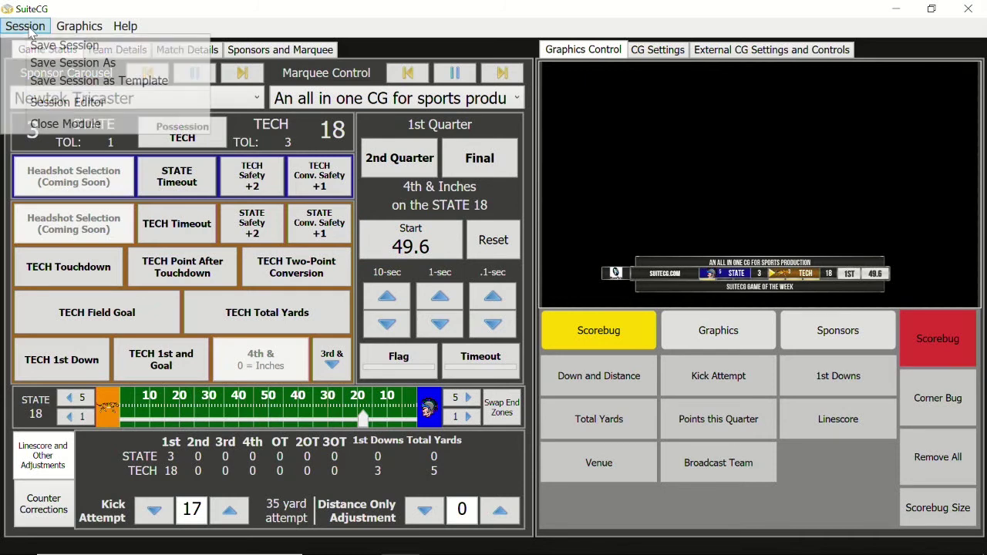
- Change the Manual Clock minutes for quarters 1–4 from 15 to 12 in the Session Editor
{"action": "left_click", "coordinate": [53, 108]}
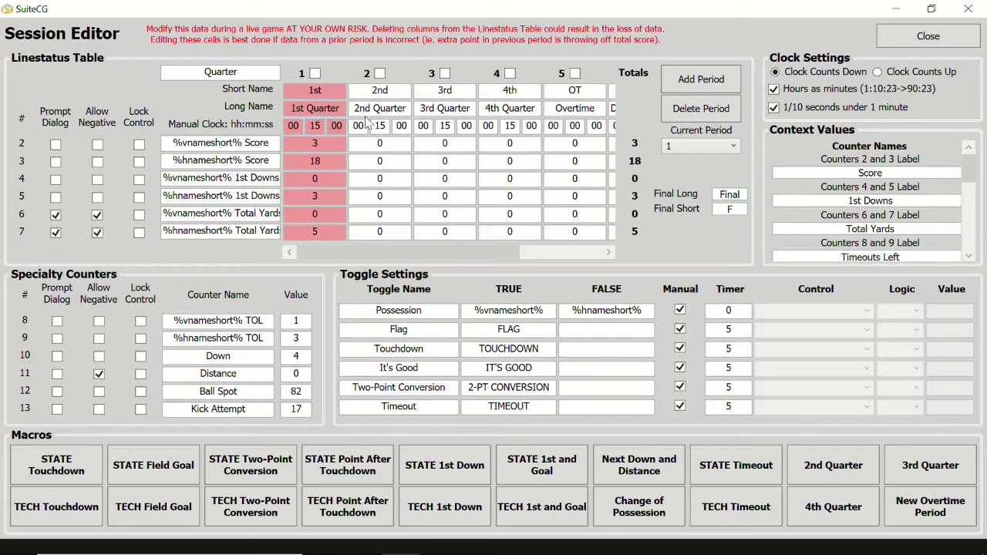
{"action": "double_click", "coordinate": [316, 126]}
{"action": "type", "text": "12"}
{"action": "double_click", "coordinate": [384, 126]}
{"action": "type", "text": "12"}
{"action": "double_click", "coordinate": [446, 126]}
{"action": "type", "text": "12"}
{"action": "double_click", "coordinate": [510, 126]}
{"action": "type", "text": "12"}
{"action": "left_click", "coordinate": [928, 36]}
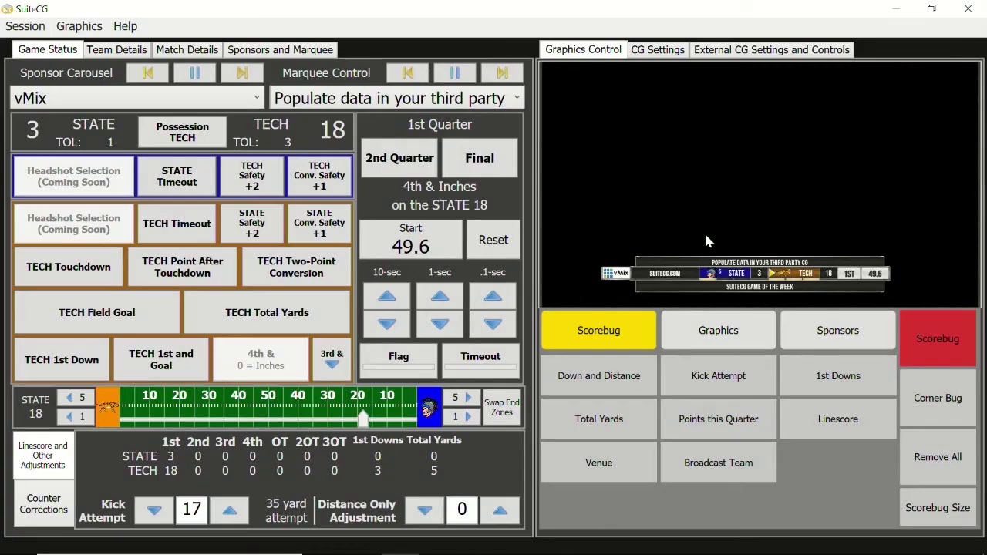
- Reset the game clock to 12:00, run it, and stop it at 11:41
{"action": "left_click", "coordinate": [493, 240]}
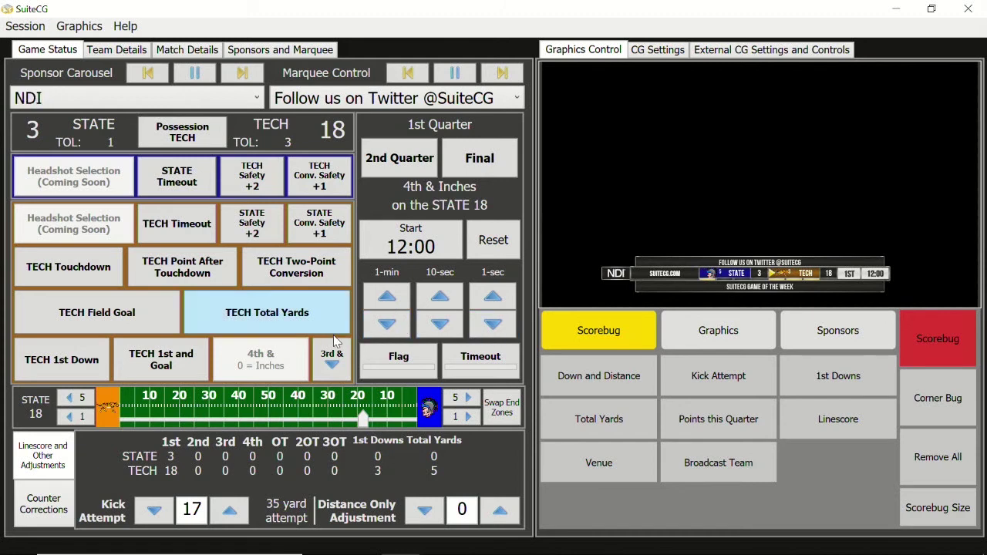
{"action": "left_click", "coordinate": [414, 241]}
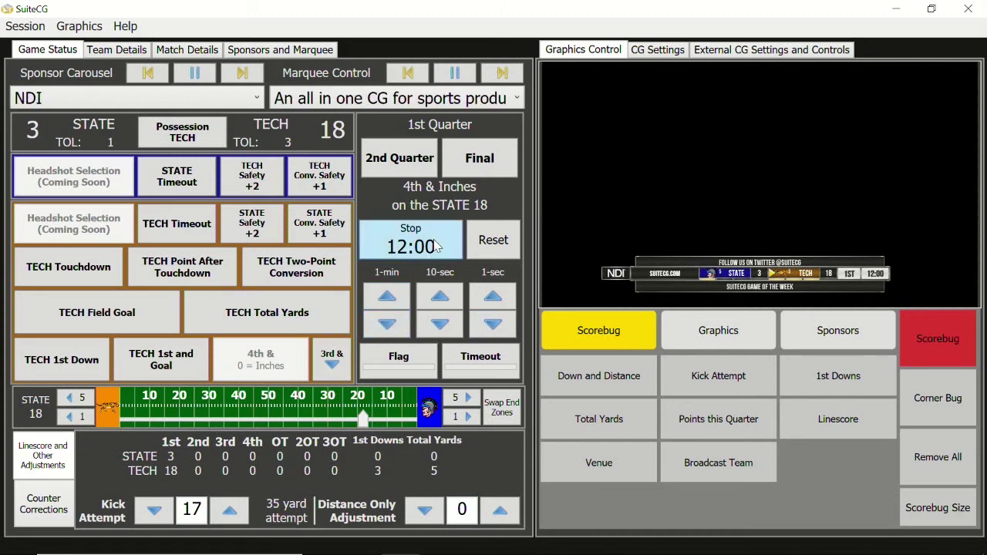
{"action": "left_click", "coordinate": [493, 324]}
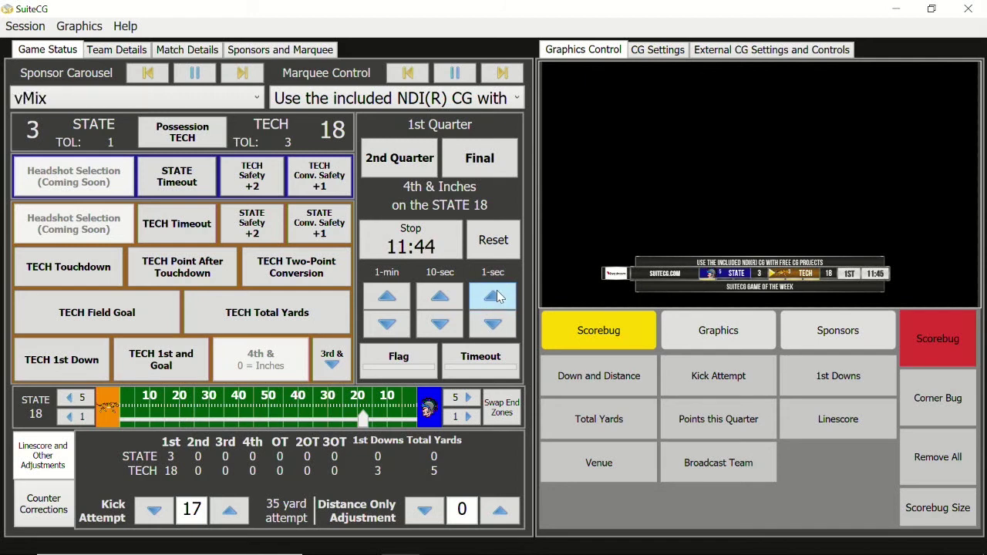
{"action": "left_click", "coordinate": [449, 252]}
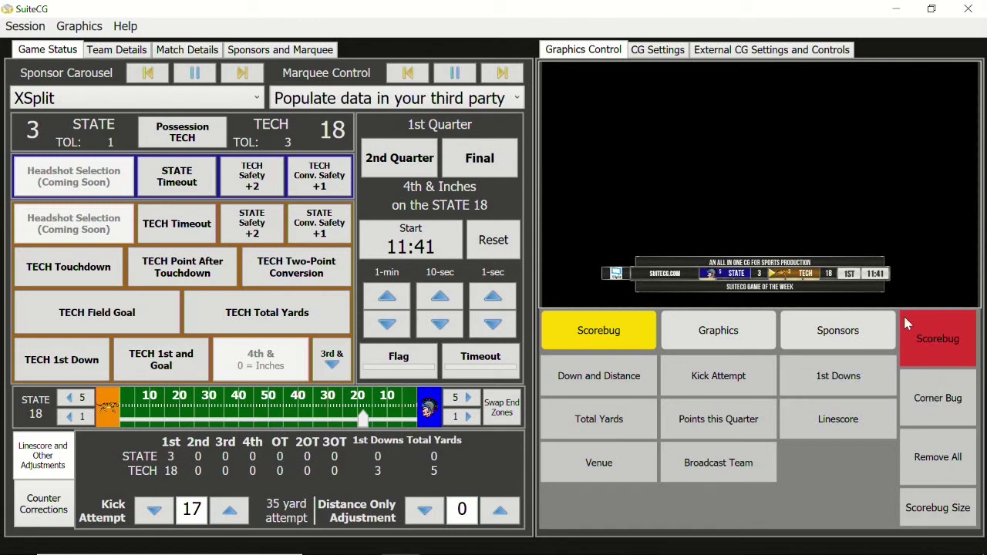
- Hide timeouts left, the game clock and the sponsor carousel on the scorebug
{"action": "right_click", "coordinate": [956, 330]}
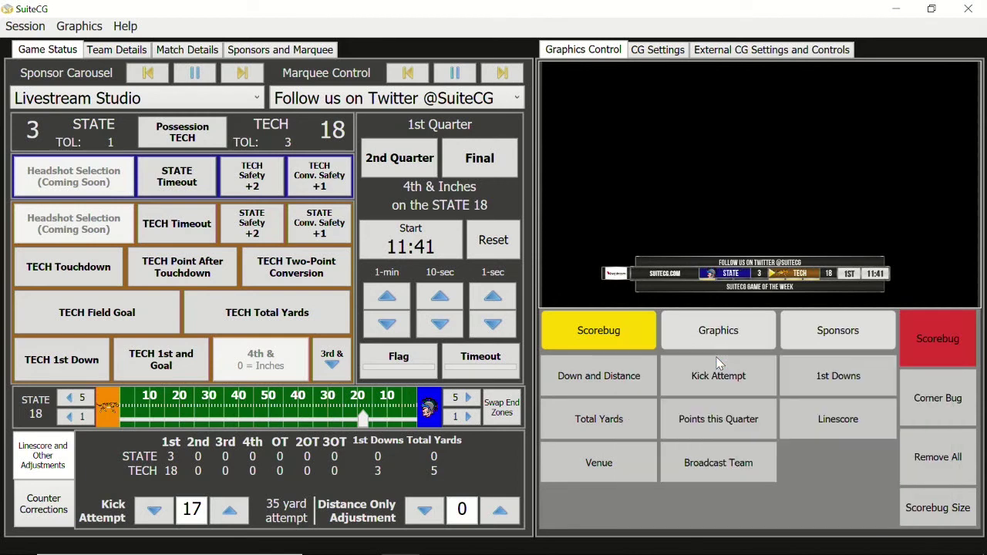
{"action": "right_click", "coordinate": [916, 334]}
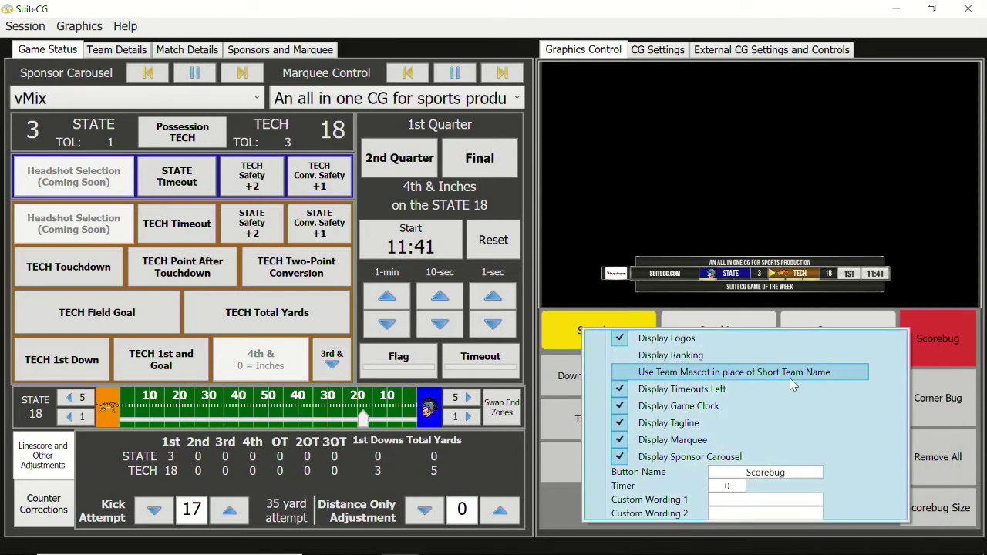
{"action": "left_click", "coordinate": [724, 392]}
{"action": "right_click", "coordinate": [914, 332]}
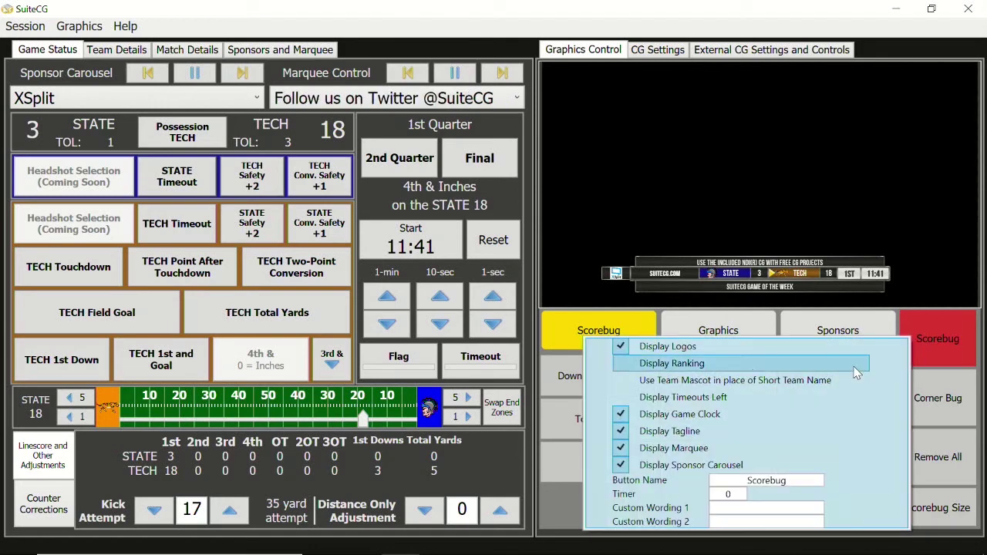
{"action": "left_click", "coordinate": [717, 414]}
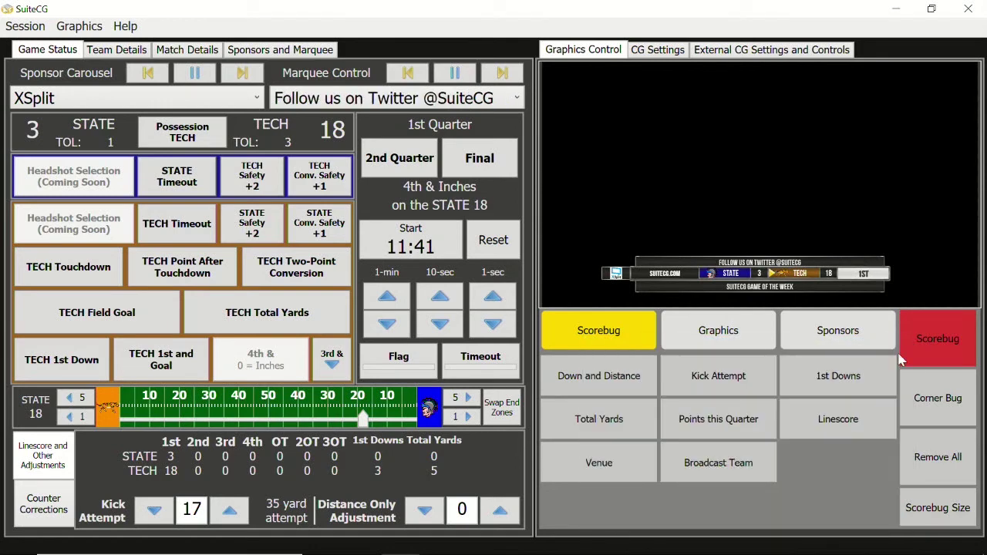
{"action": "right_click", "coordinate": [953, 339]}
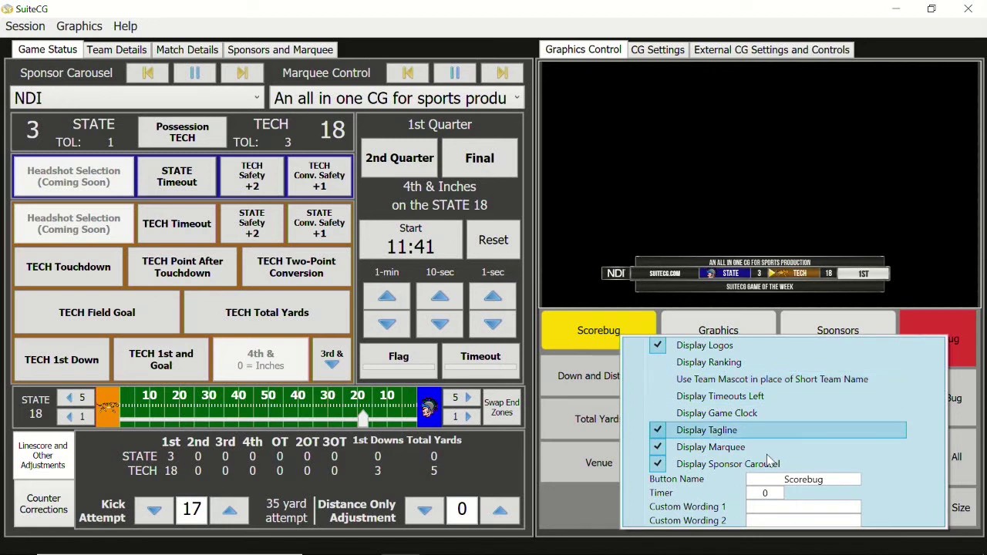
{"action": "left_click", "coordinate": [742, 465]}
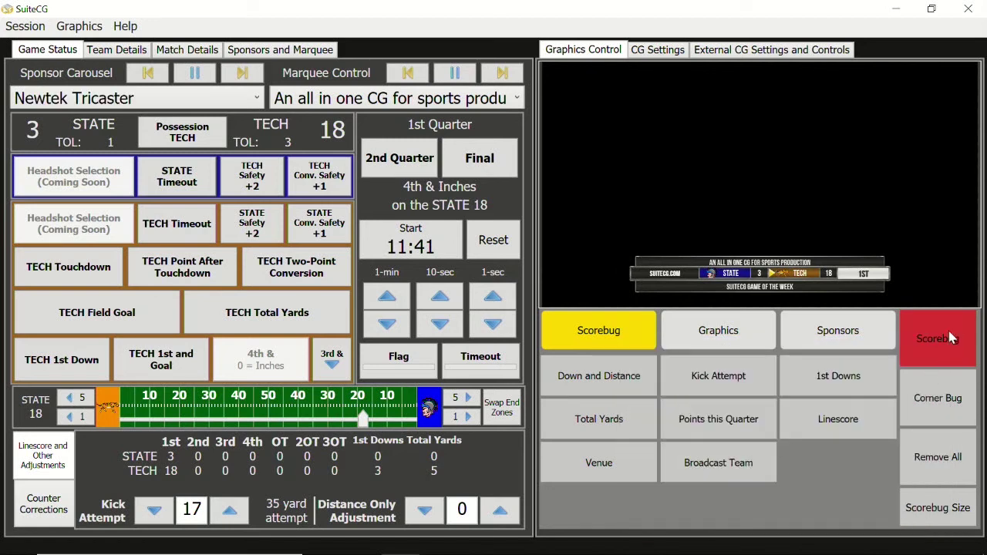
- Hide the marquee, the tagline and the team logos on the scorebug
{"action": "right_click", "coordinate": [947, 352]}
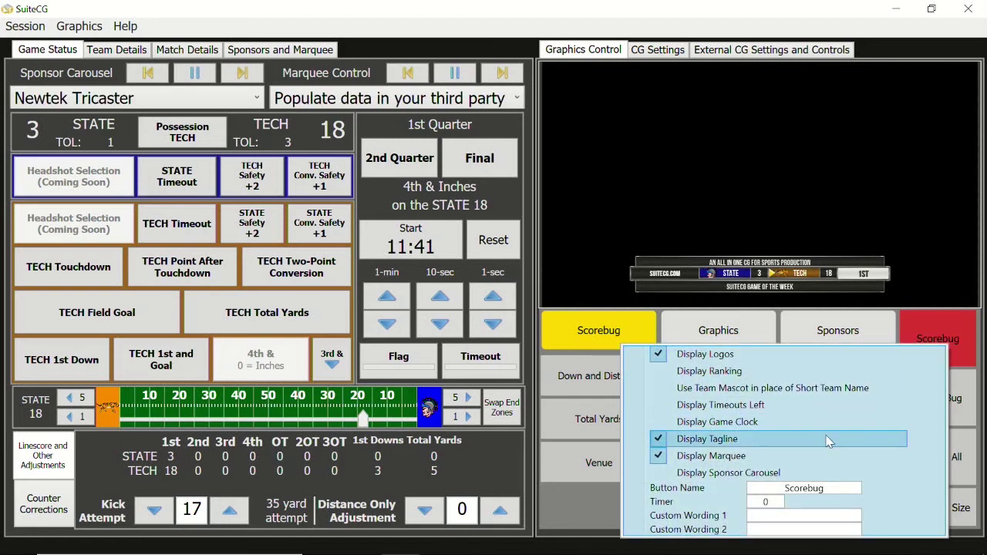
{"action": "left_click", "coordinate": [729, 457]}
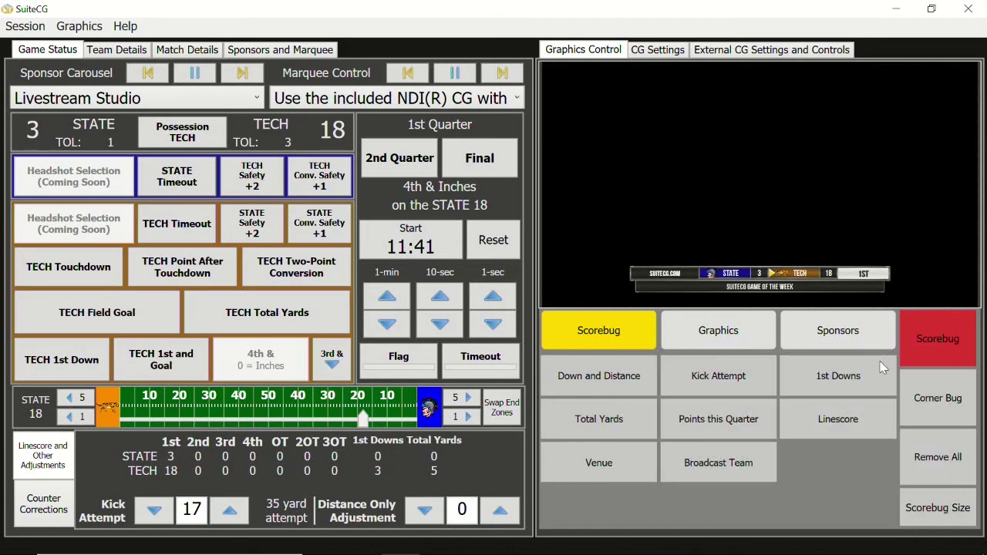
{"action": "right_click", "coordinate": [942, 341]}
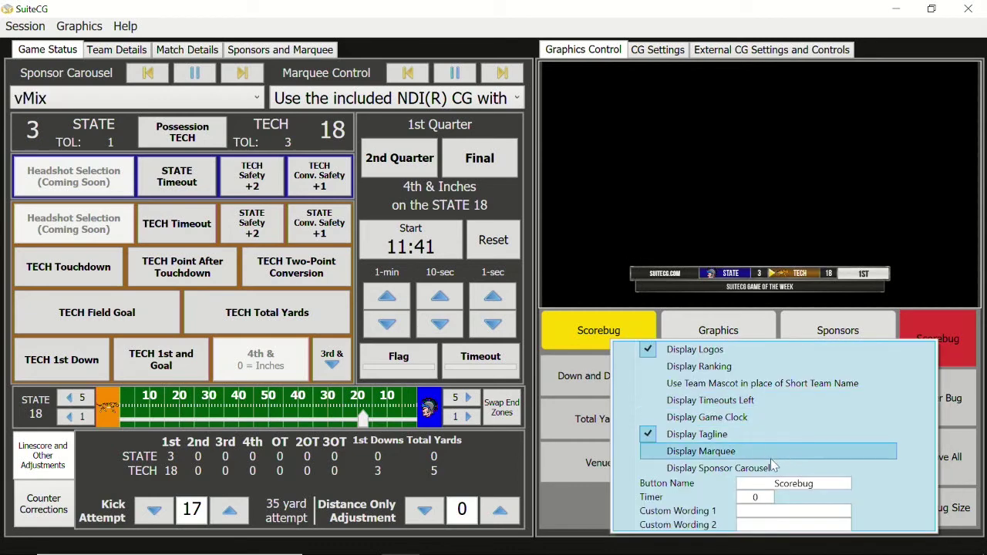
{"action": "left_click", "coordinate": [729, 447]}
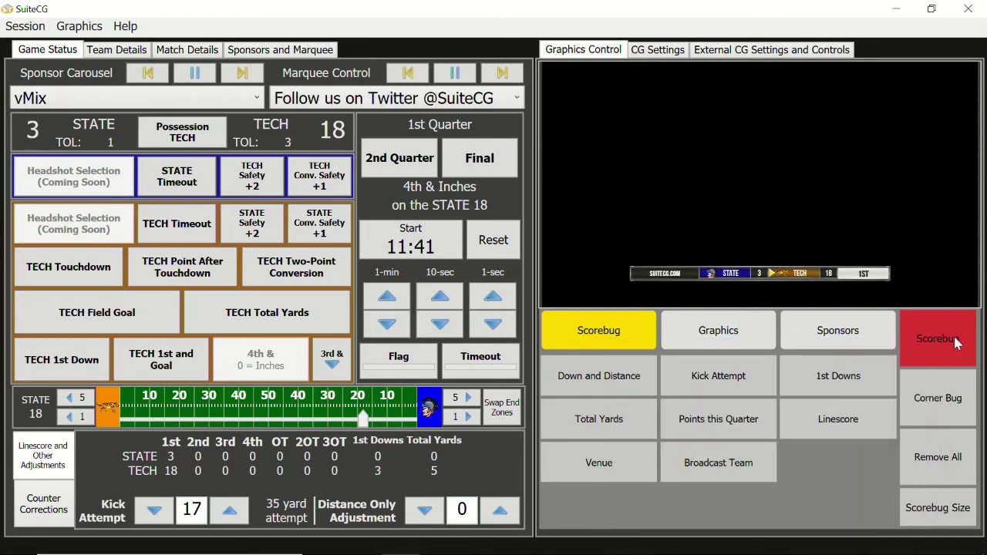
{"action": "right_click", "coordinate": [958, 343]}
{"action": "left_click", "coordinate": [748, 350]}
- Turn on Display Logos, Display Timeouts Left and Display Game Clock for the scorebug
{"action": "right_click", "coordinate": [960, 335]}
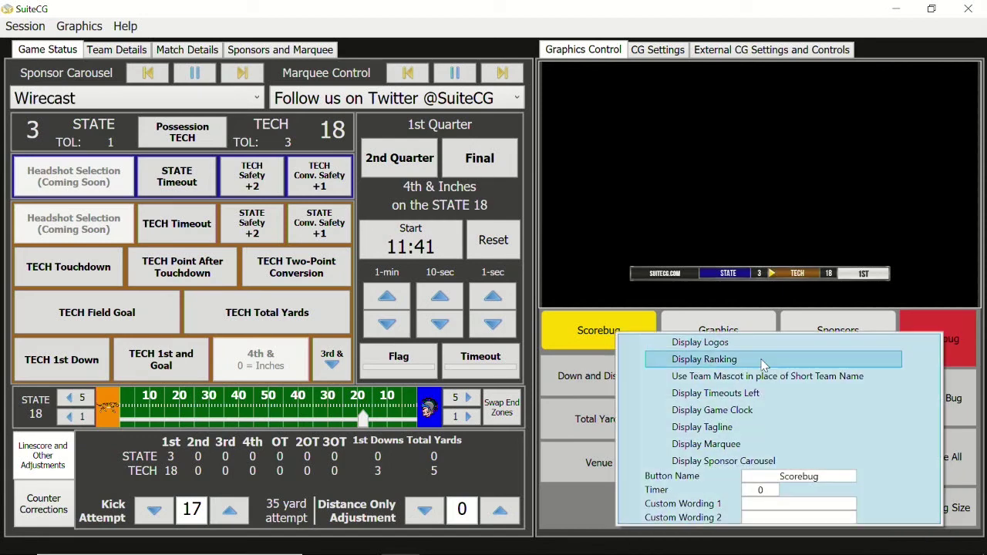
{"action": "left_click", "coordinate": [757, 347]}
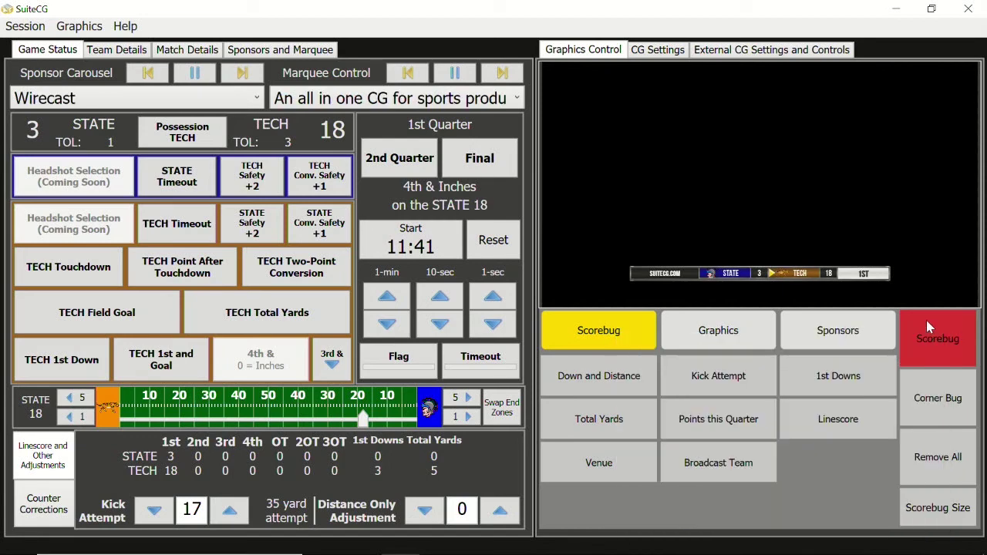
{"action": "right_click", "coordinate": [926, 320]}
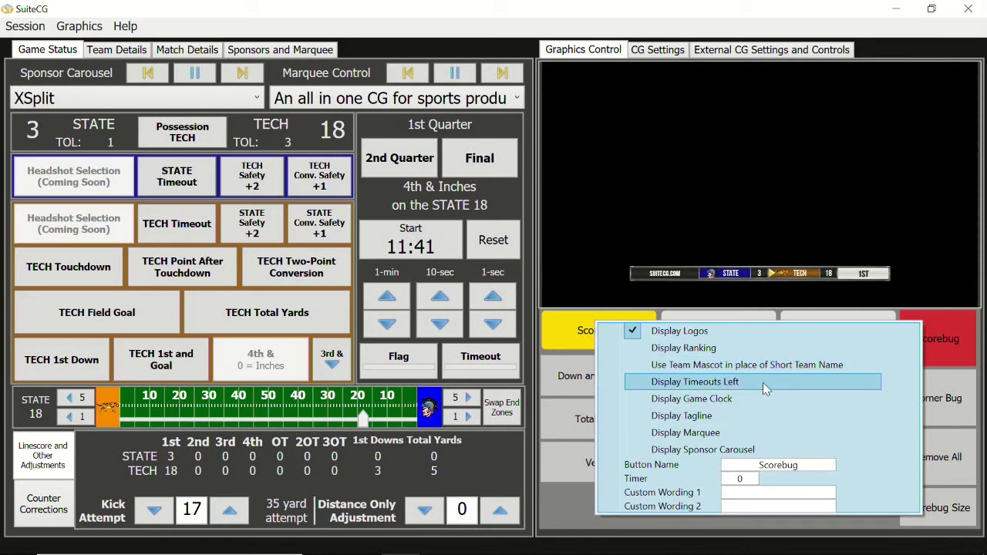
{"action": "left_click", "coordinate": [763, 382]}
{"action": "right_click", "coordinate": [942, 329]}
{"action": "left_click", "coordinate": [729, 412]}
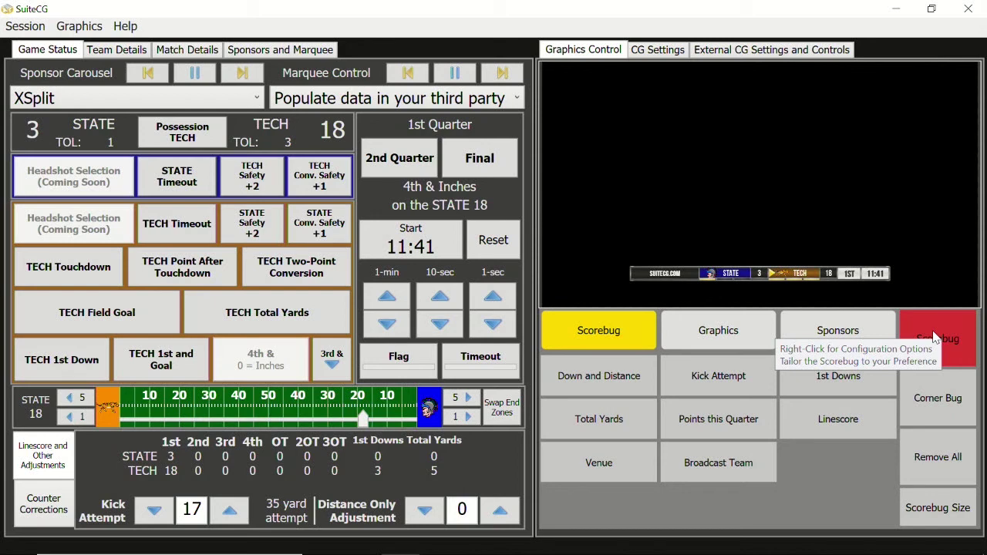
{"action": "right_click", "coordinate": [744, 376]}
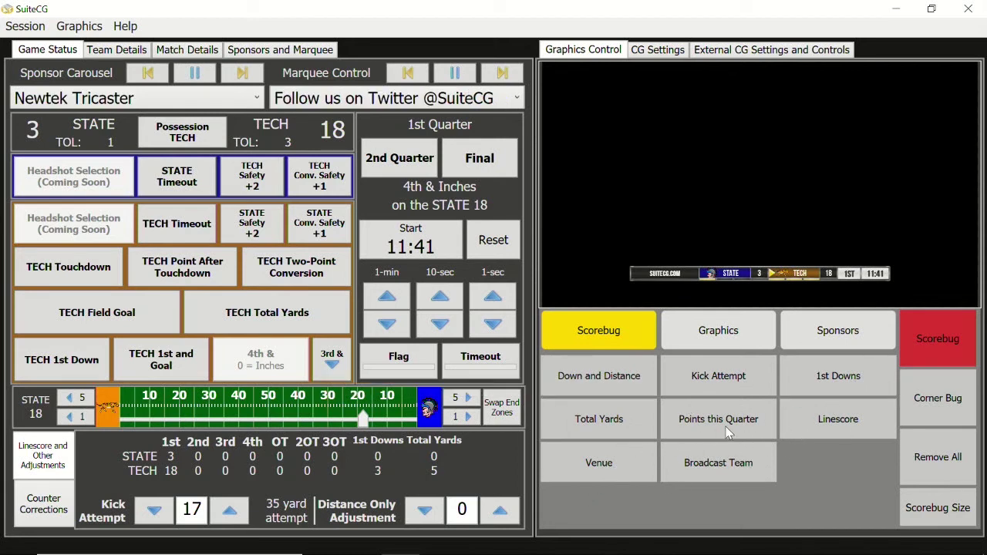
- Put the Matchup graphic on air and toggle Display Team Records off and back on
{"action": "left_click", "coordinate": [746, 340]}
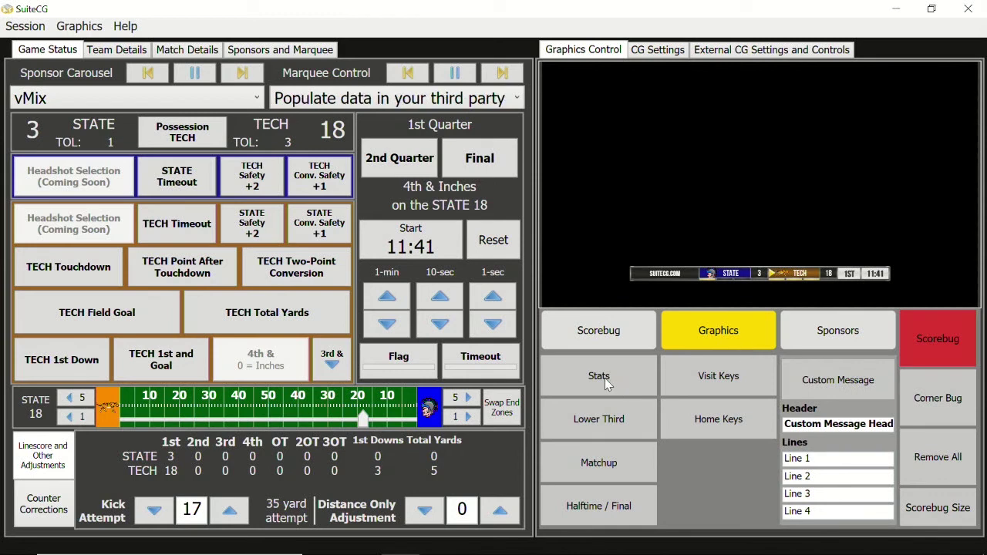
{"action": "left_click", "coordinate": [605, 468]}
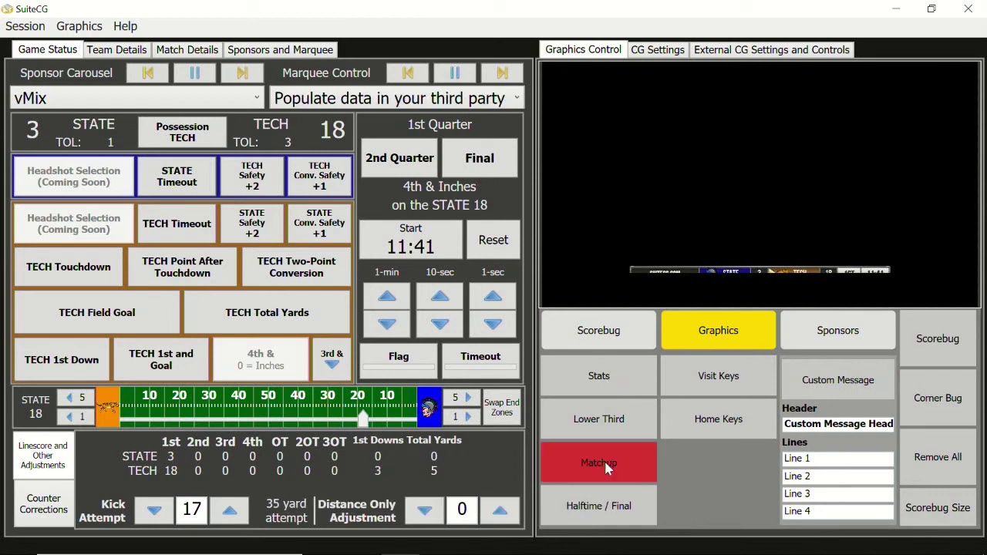
{"action": "mouse_move", "coordinate": [606, 469]}
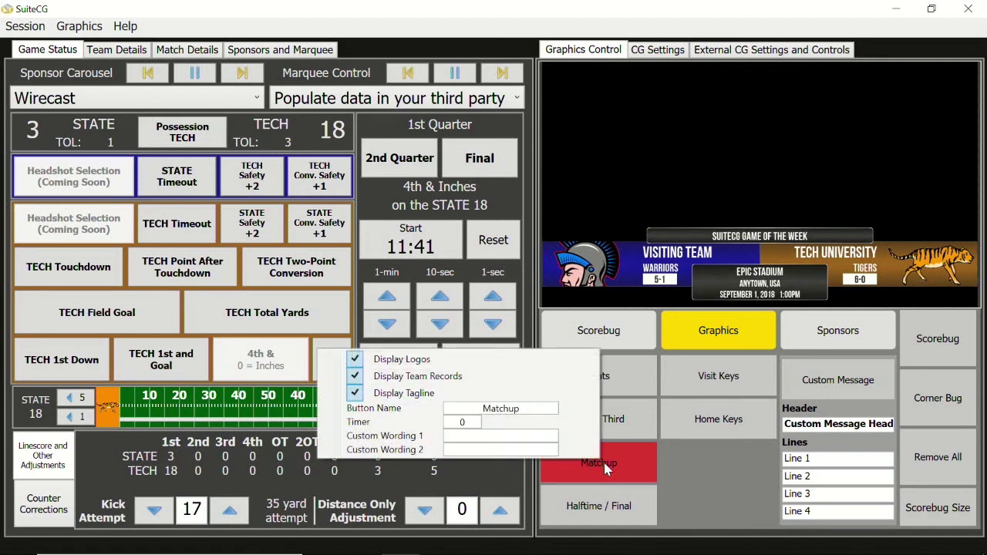
{"action": "left_click", "coordinate": [440, 378]}
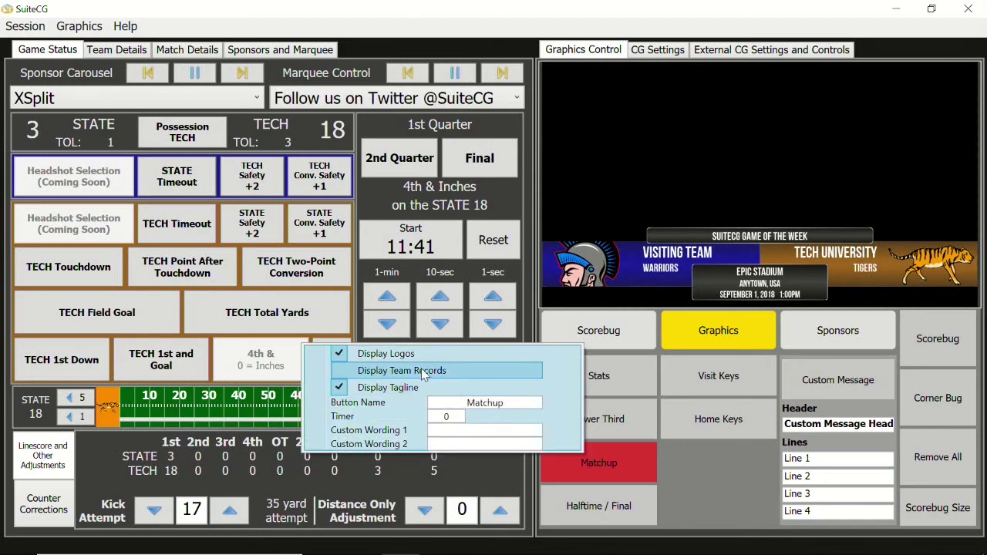
{"action": "left_click", "coordinate": [423, 375]}
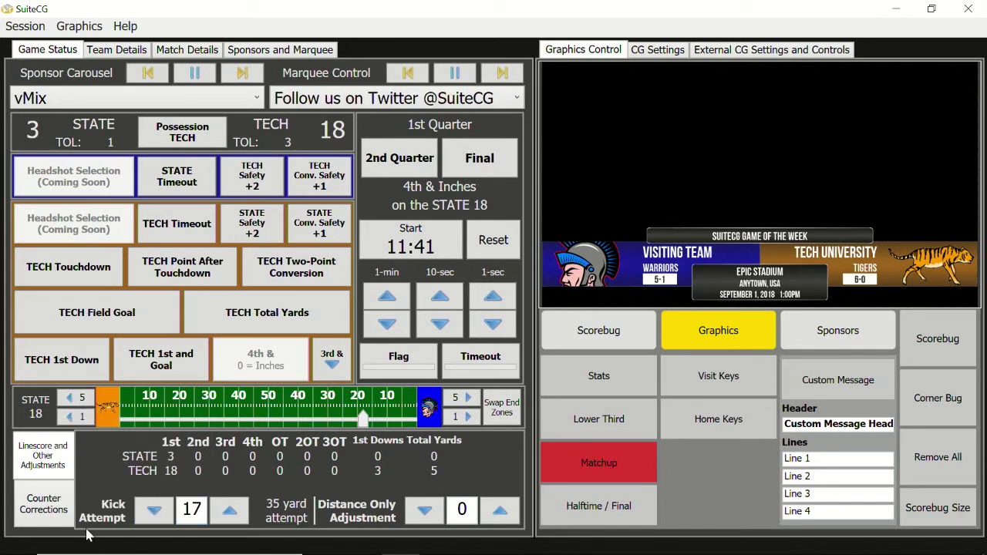
{"action": "mouse_move", "coordinate": [193, 507]}
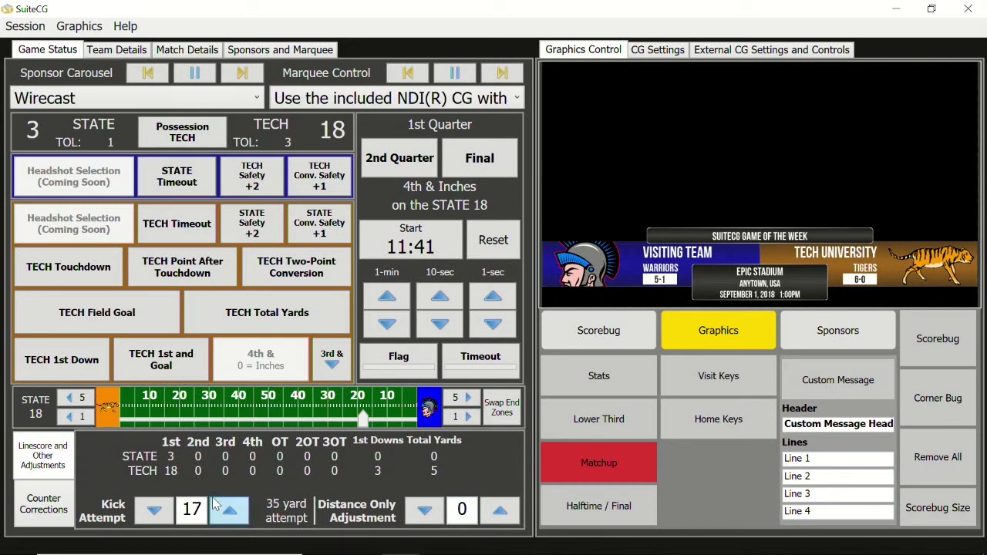
- Lower the Kick Attempt offset to 6, then raise it back to 7
{"action": "left_click", "coordinate": [156, 521]}
{"action": "left_click", "coordinate": [156, 521]}
{"action": "left_click", "coordinate": [156, 521]}
{"action": "left_click", "coordinate": [157, 521]}
{"action": "left_click", "coordinate": [156, 510]}
{"action": "left_click", "coordinate": [157, 511]}
{"action": "left_click", "coordinate": [156, 510]}
{"action": "left_click", "coordinate": [156, 510]}
{"action": "left_click", "coordinate": [156, 511]}
{"action": "left_click", "coordinate": [157, 510]}
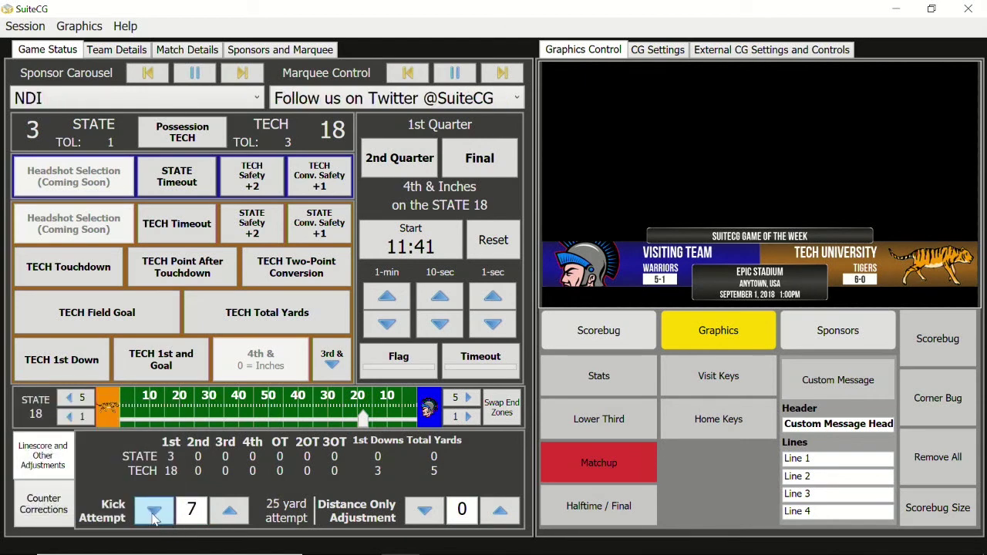
{"action": "left_click", "coordinate": [153, 512]}
{"action": "left_click", "coordinate": [231, 515]}
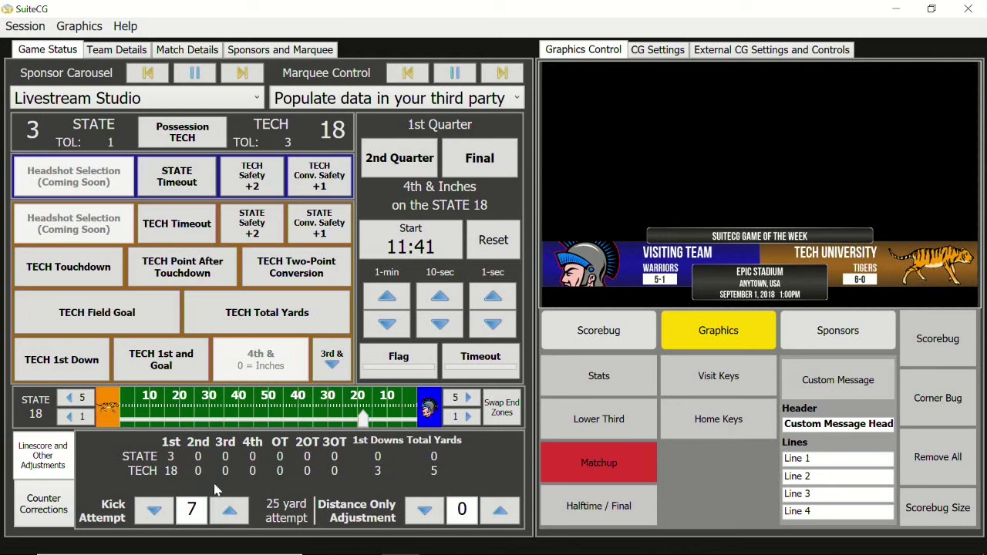
- Raise the Kick Attempt value to 17 and advance the ball five yards to the STATE 13
{"action": "left_click", "coordinate": [229, 510]}
{"action": "left_click", "coordinate": [230, 510]}
{"action": "left_click", "coordinate": [230, 510]}
{"action": "left_click", "coordinate": [230, 510]}
{"action": "left_click", "coordinate": [230, 510]}
{"action": "left_click", "coordinate": [230, 511]}
{"action": "left_click", "coordinate": [230, 511]}
{"action": "left_click", "coordinate": [230, 511]}
{"action": "left_click", "coordinate": [230, 510]}
{"action": "left_click", "coordinate": [230, 511]}
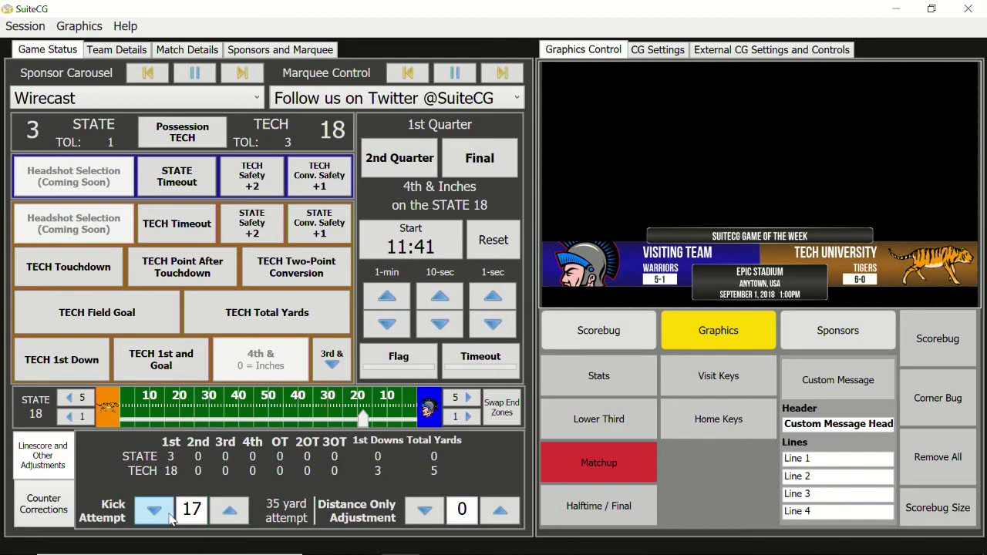
{"action": "mouse_move", "coordinate": [236, 518]}
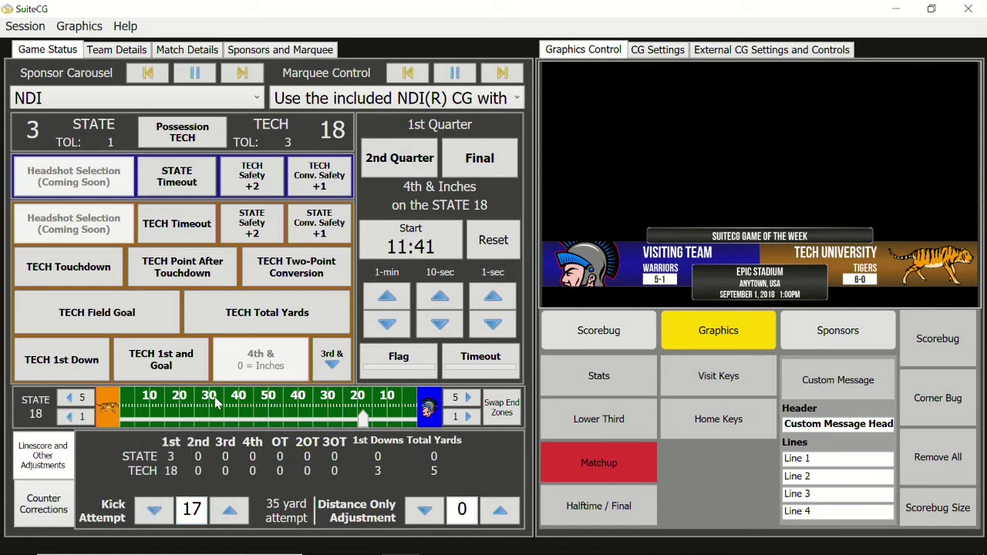
{"action": "left_click", "coordinate": [467, 398]}
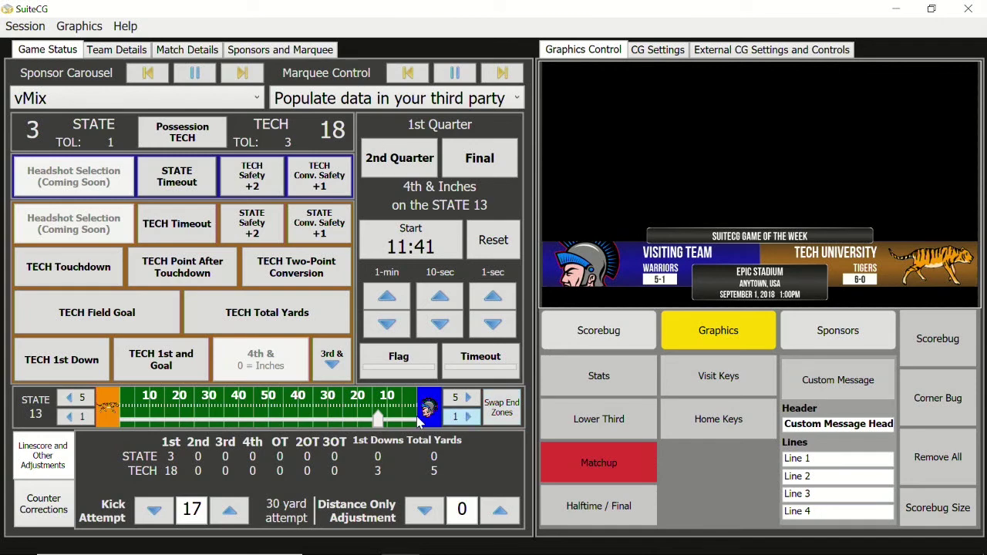
{"action": "mouse_move", "coordinate": [183, 534]}
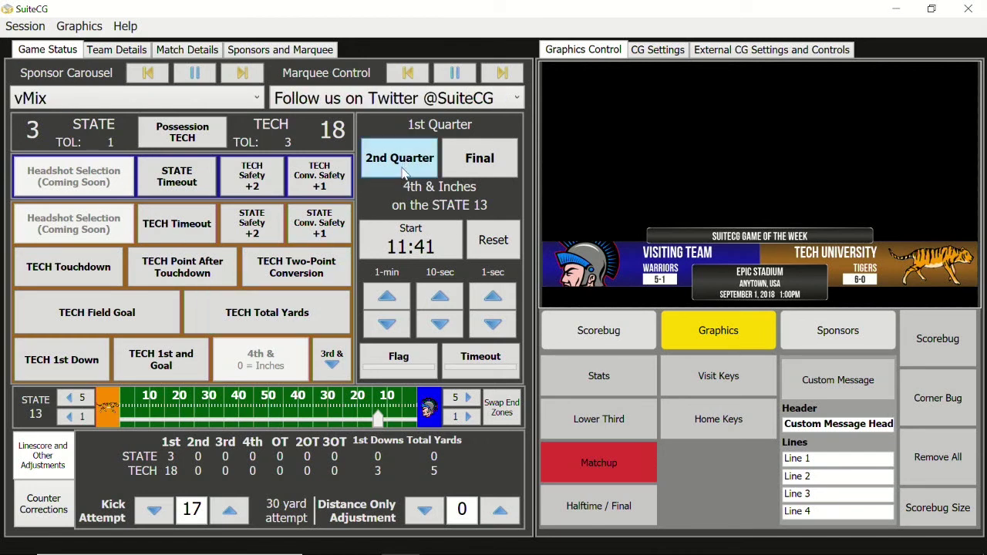
- Air the scorebug over the matchup, adding kick attempt, first downs, points this quarter, then removing the linescore
{"action": "left_click", "coordinate": [633, 347]}
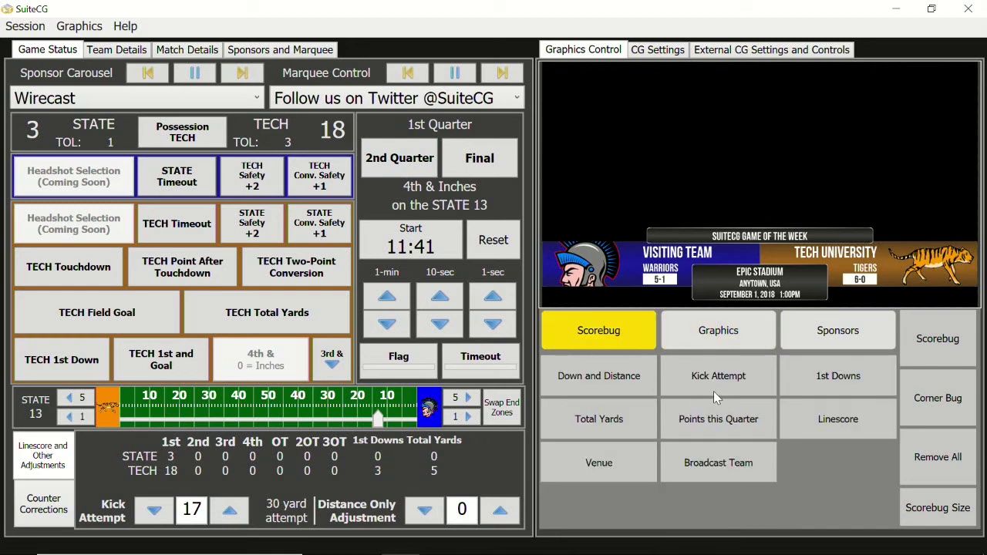
{"action": "left_click", "coordinate": [931, 345]}
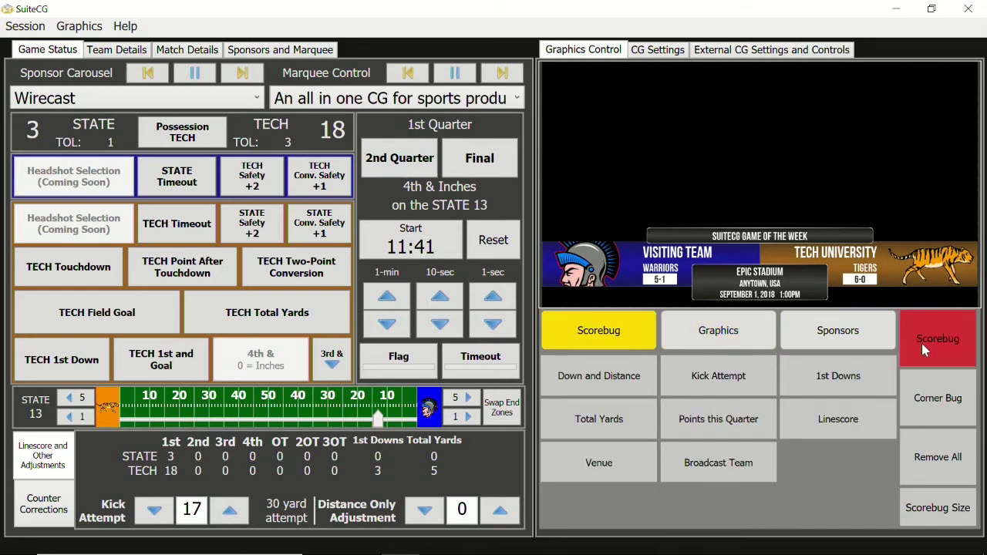
{"action": "left_click", "coordinate": [735, 381]}
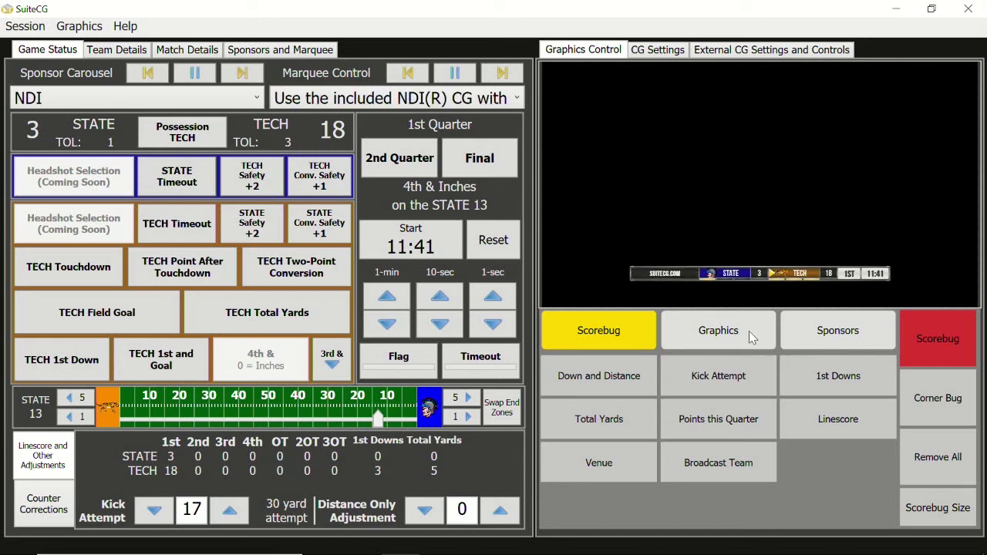
{"action": "left_click", "coordinate": [805, 376]}
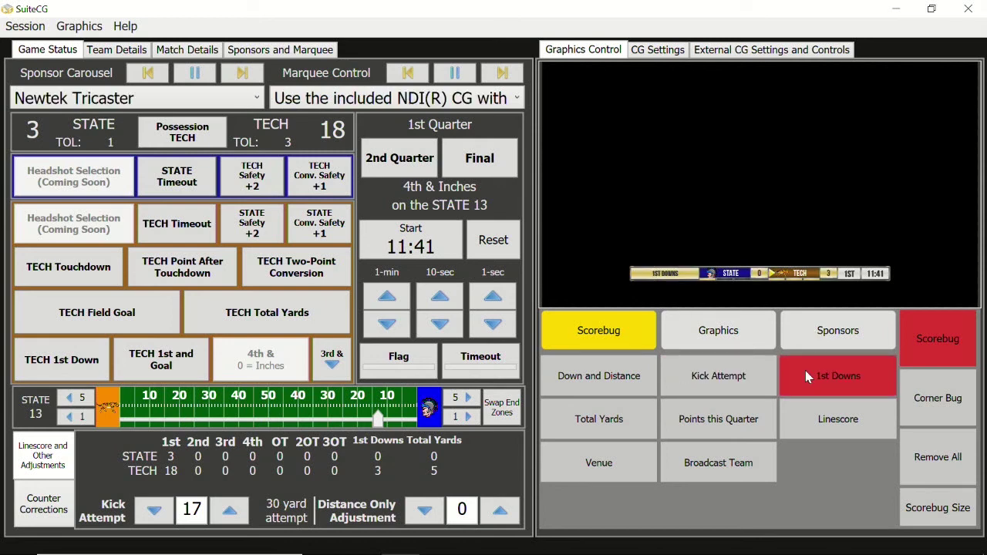
{"action": "left_click", "coordinate": [717, 421]}
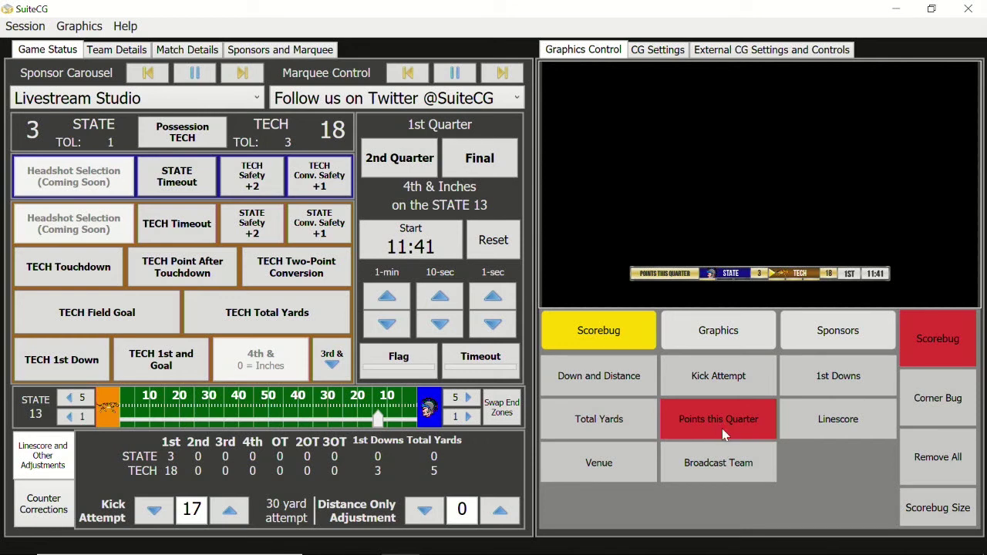
{"action": "left_click", "coordinate": [841, 428]}
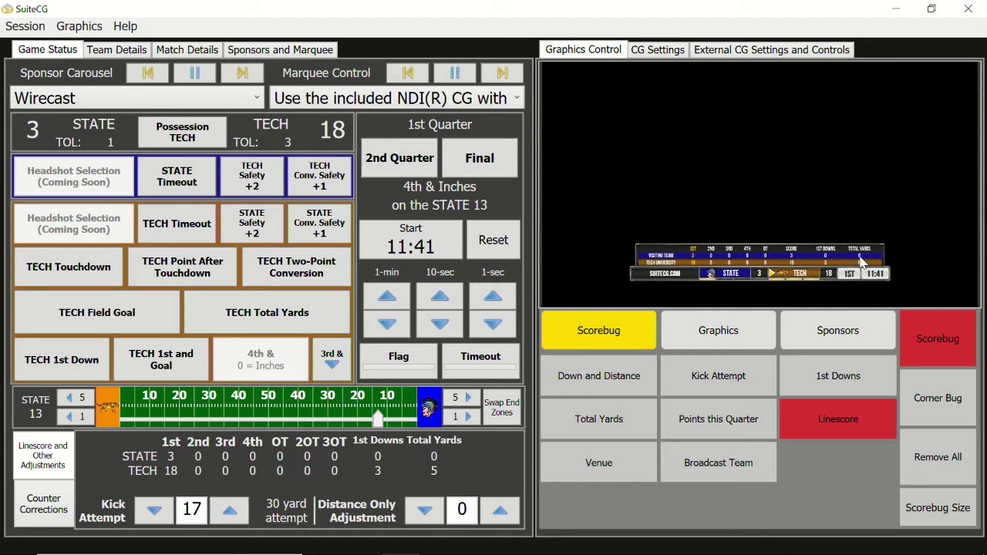
{"action": "left_click", "coordinate": [856, 419]}
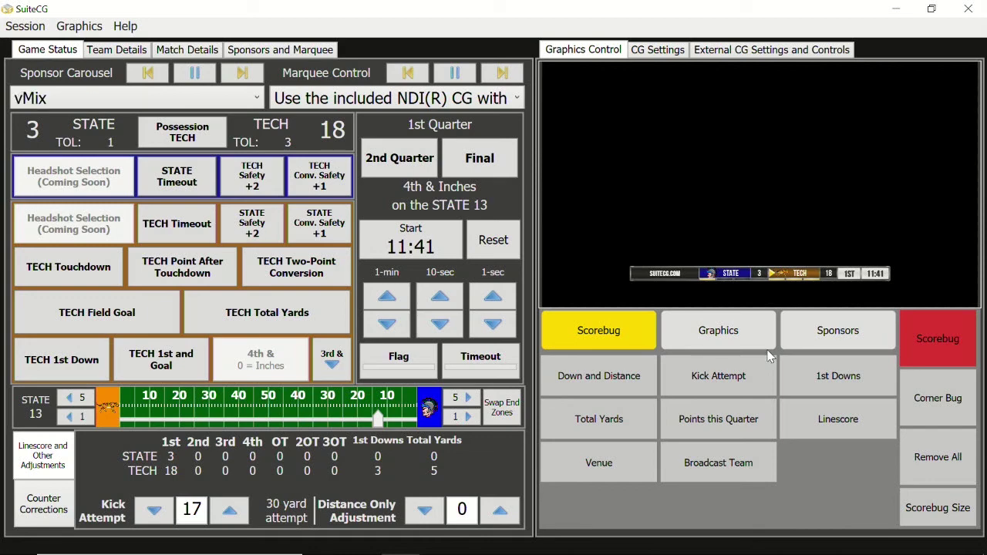
{"action": "left_click", "coordinate": [945, 509]}
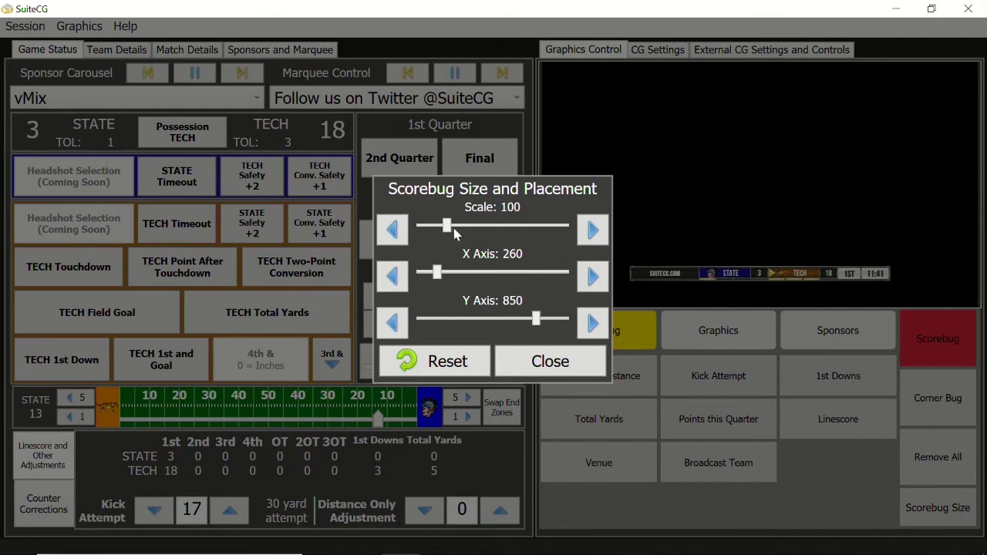
{"action": "left_click_drag", "start_coordinate": [453, 234], "coordinate": [454, 230]}
{"action": "left_click_drag", "start_coordinate": [436, 271], "coordinate": [432, 272]}
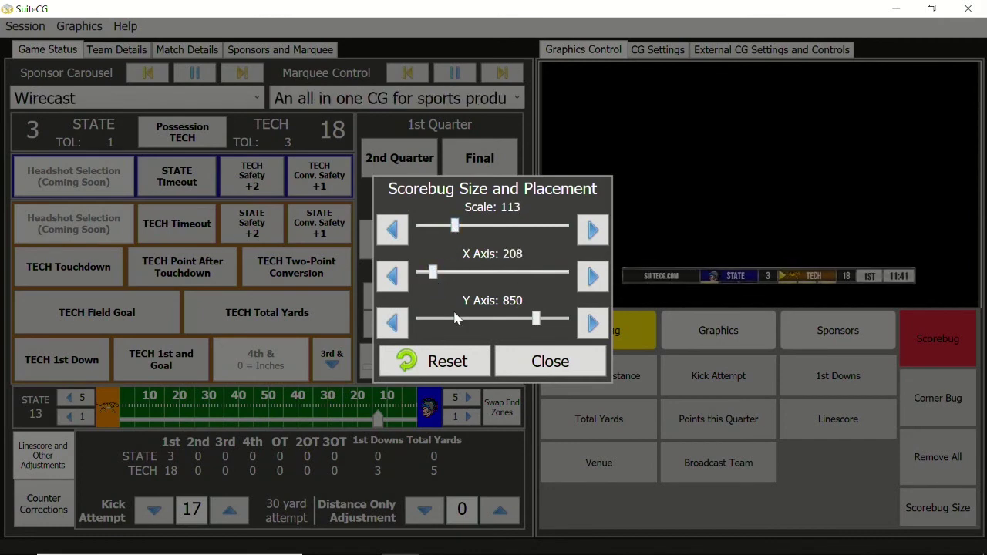
{"action": "left_click_drag", "start_coordinate": [538, 319], "coordinate": [455, 319]}
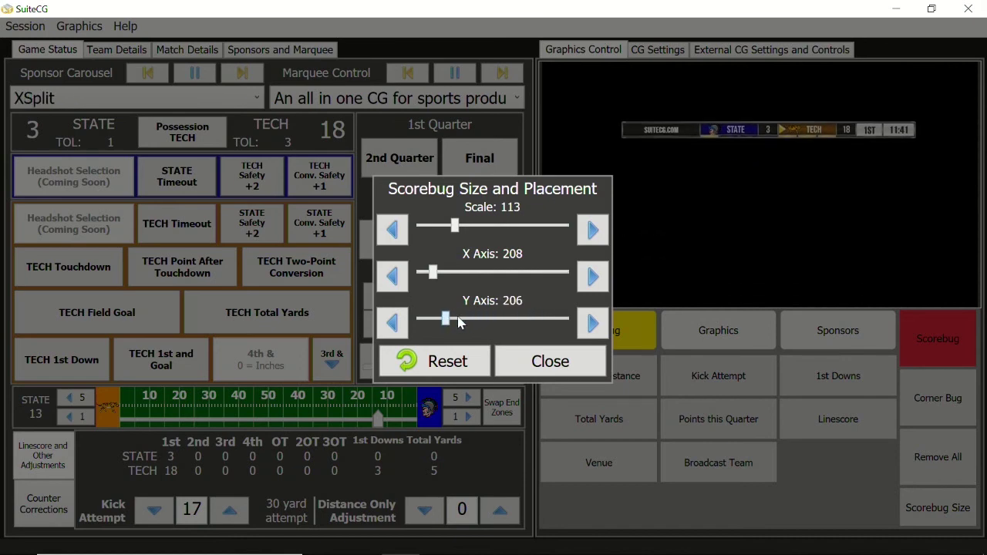
{"action": "left_click", "coordinate": [455, 368]}
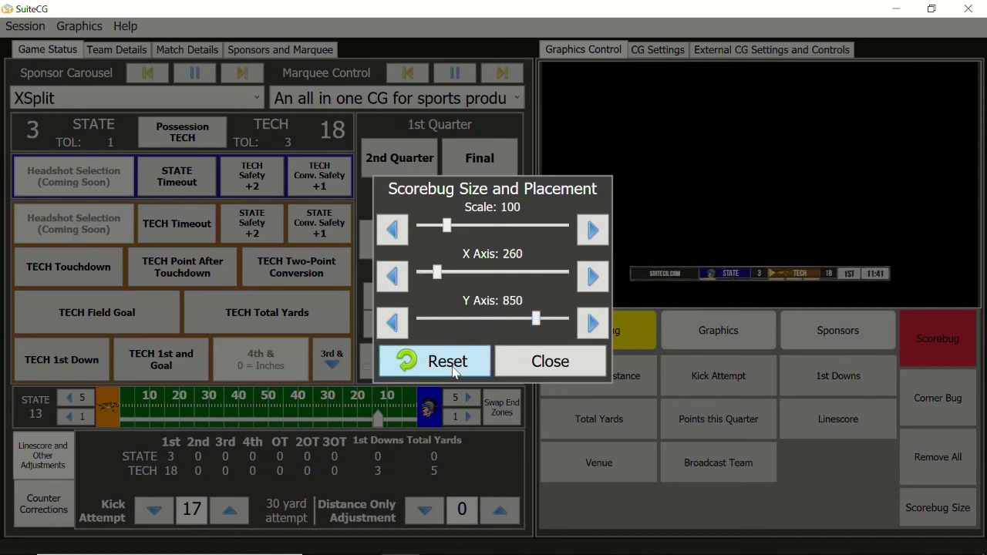
{"action": "left_click", "coordinate": [532, 367]}
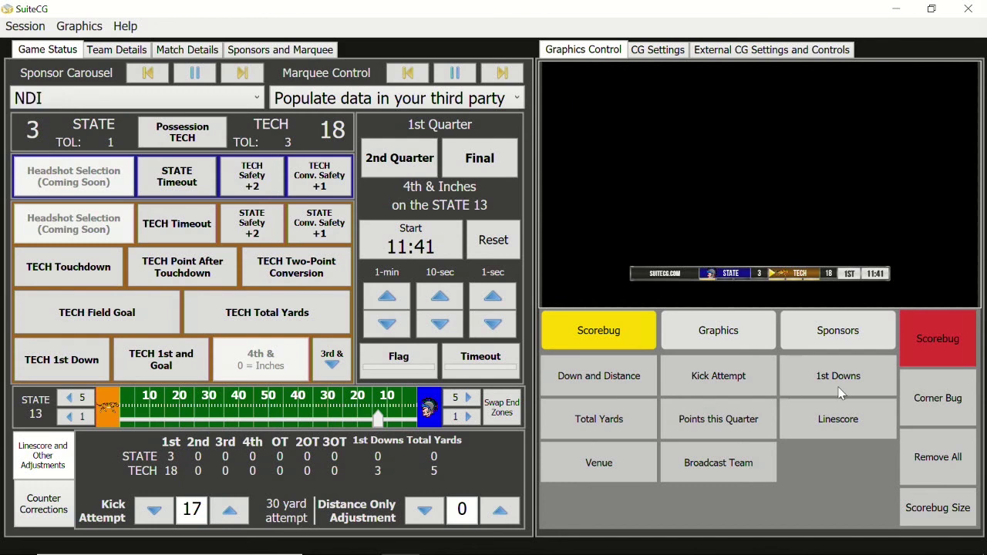
- Replace the Corner Bug sponsor logo with the Display Sponsor Carousel inside the scorebug, then show the Sponsors set
{"action": "left_click", "coordinate": [954, 406]}
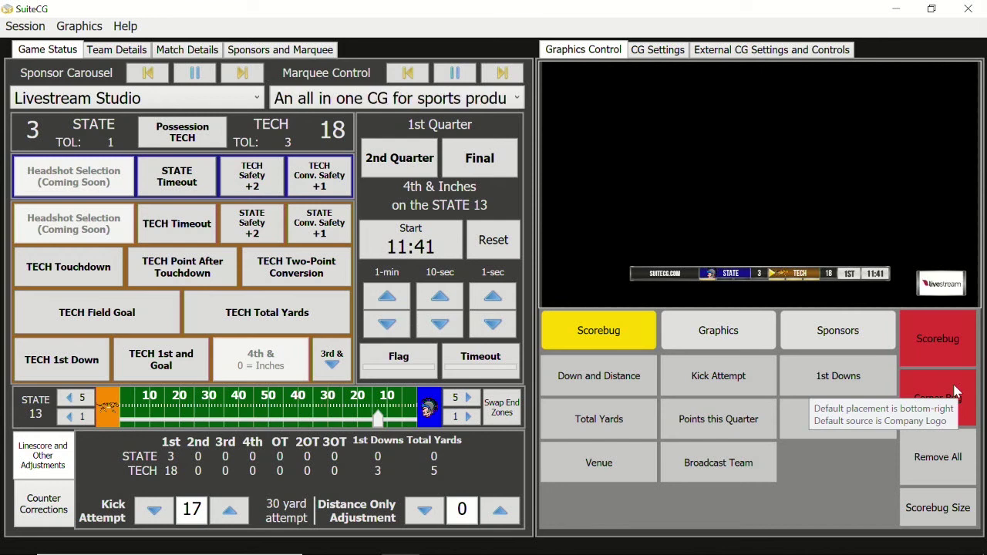
{"action": "left_click", "coordinate": [953, 391]}
{"action": "right_click", "coordinate": [912, 391]}
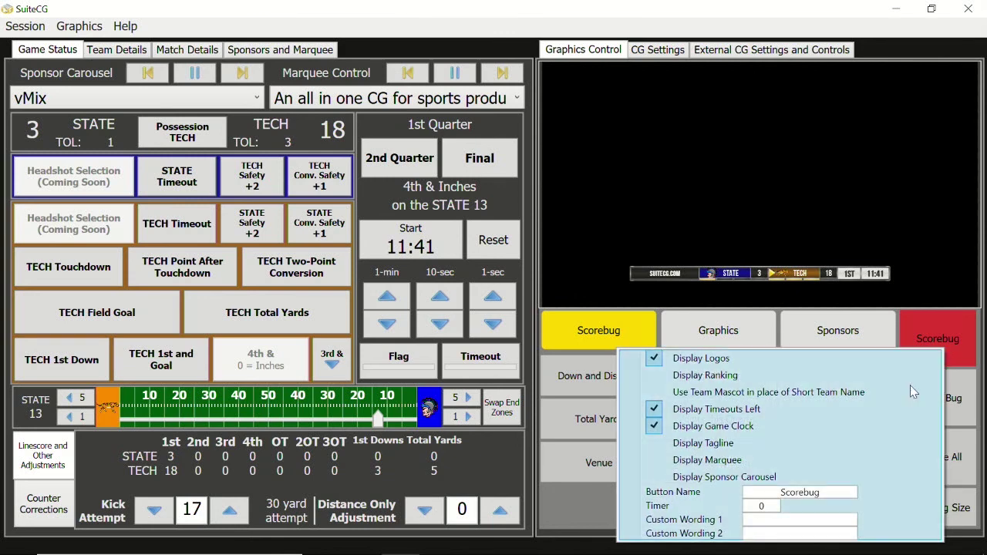
{"action": "left_click", "coordinate": [712, 477]}
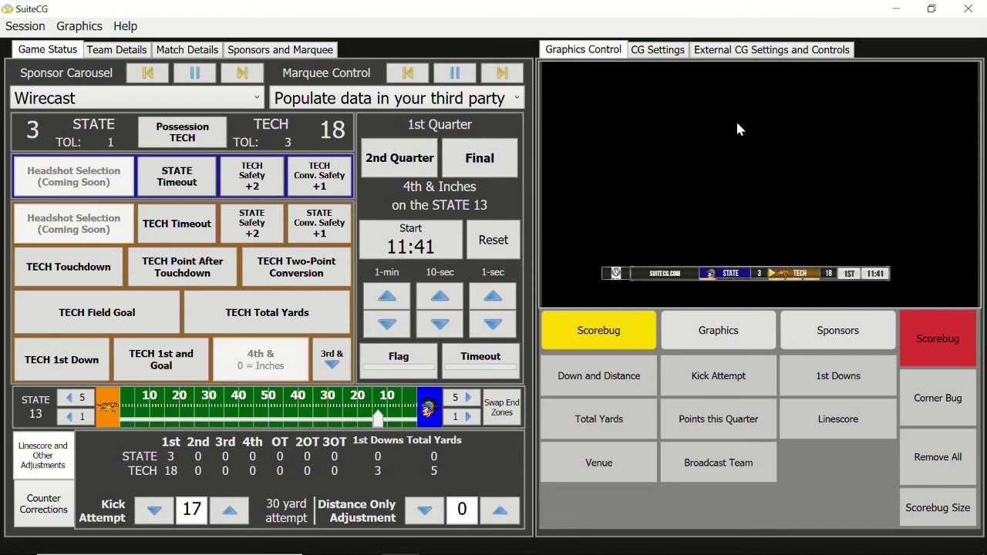
{"action": "left_click", "coordinate": [823, 337]}
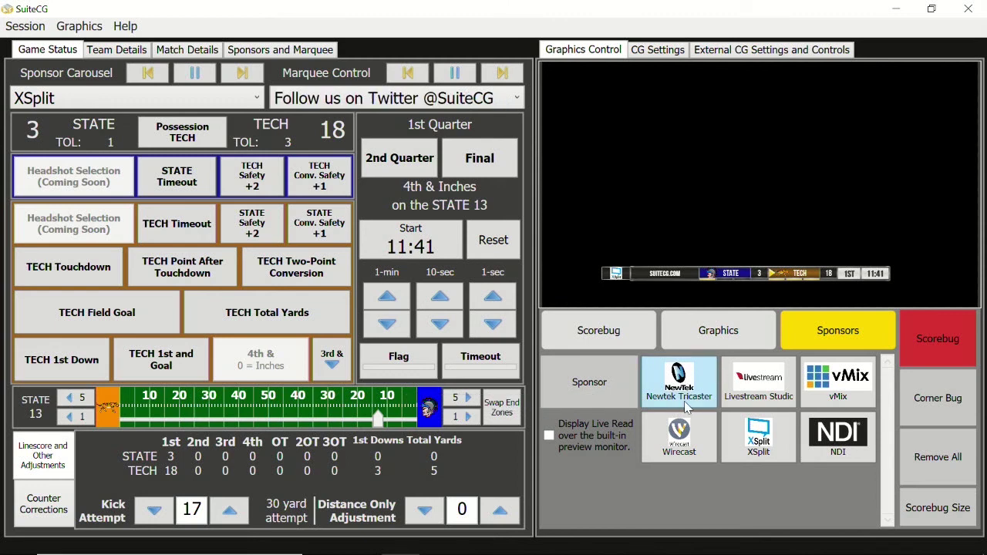
- Air the Sponsor graphic with Display Live Read text shown over the preview
{"action": "left_click", "coordinate": [600, 390]}
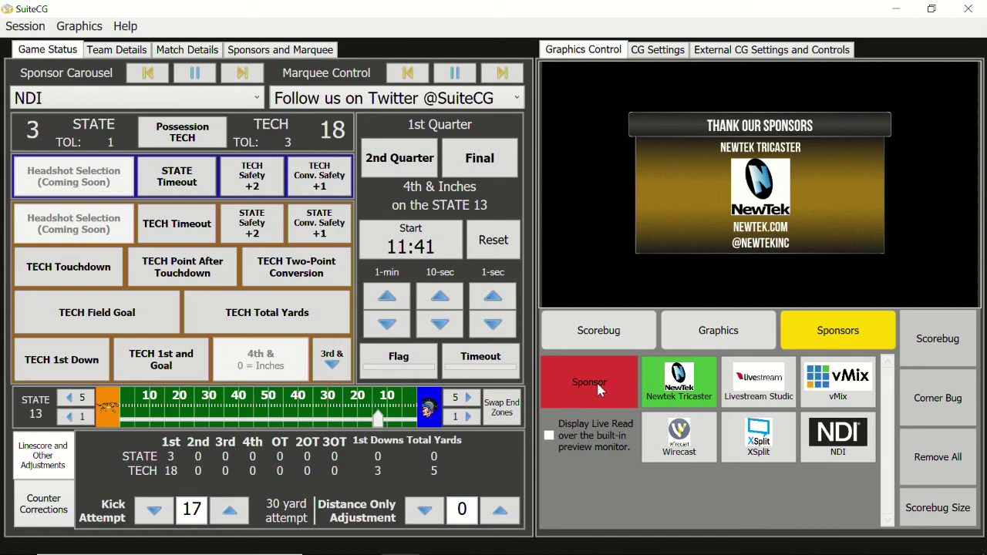
{"action": "left_click", "coordinate": [279, 51]}
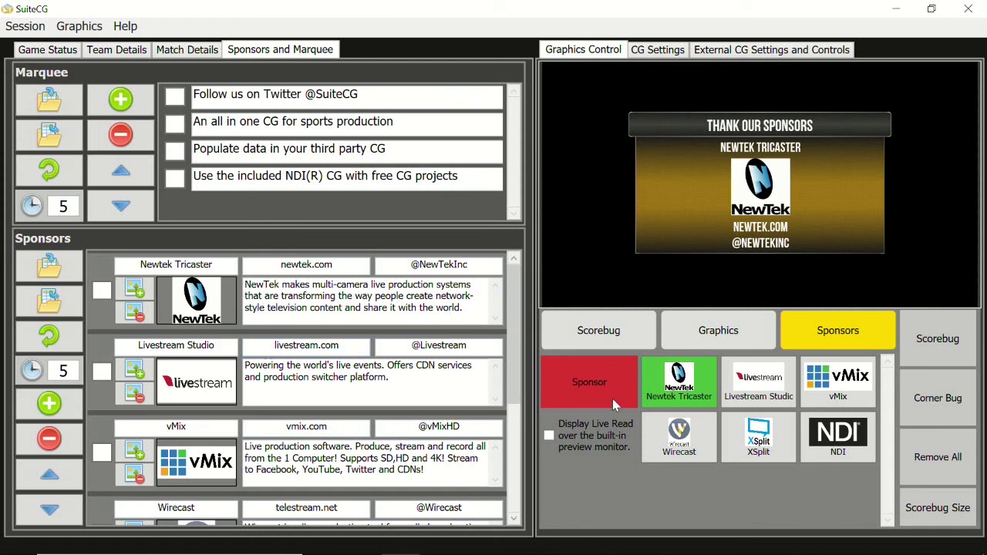
{"action": "left_click", "coordinate": [549, 436]}
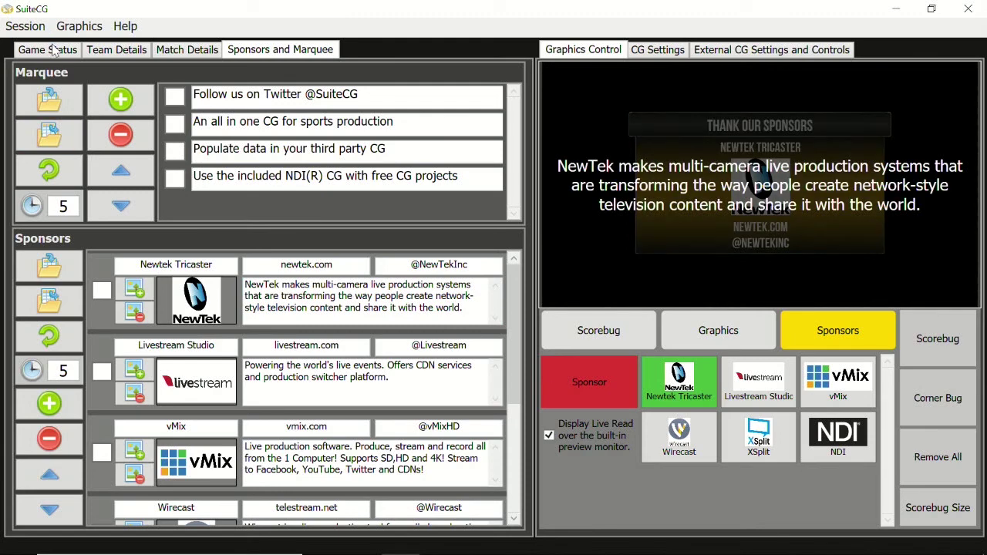
{"action": "left_click", "coordinate": [60, 51]}
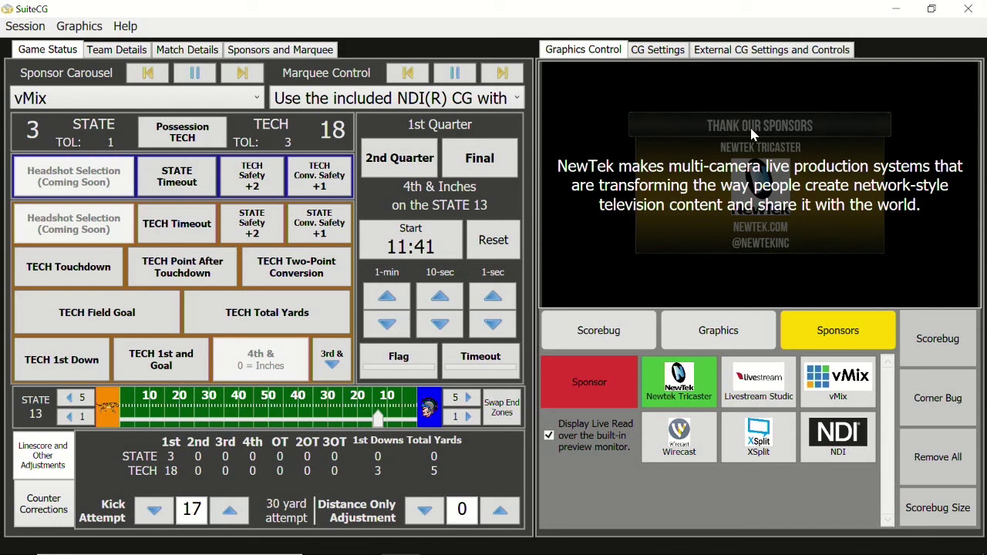
- Feature Livestream Studio as the sponsor, re-air the Sponsor graphic, then return to the scorebug
{"action": "left_click", "coordinate": [781, 364]}
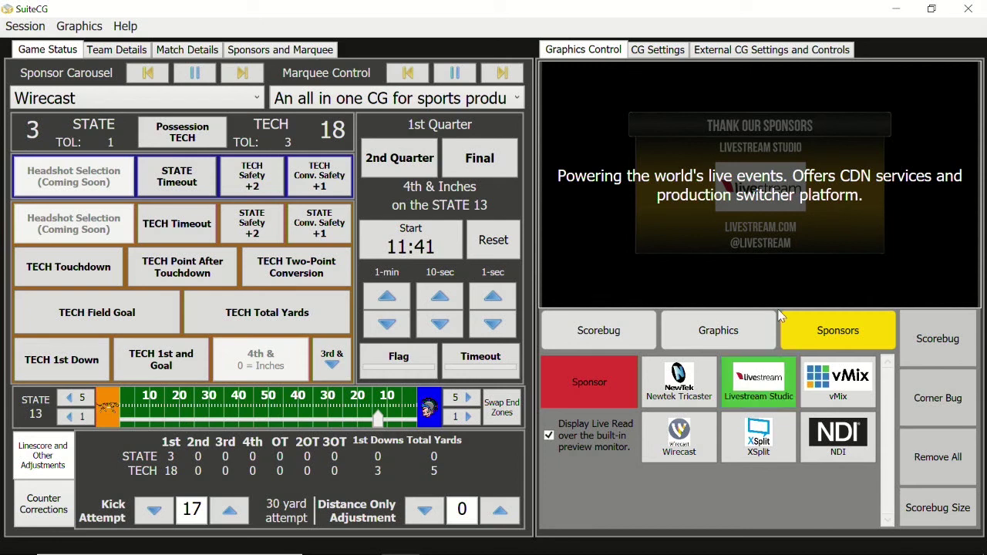
{"action": "left_click", "coordinate": [584, 386]}
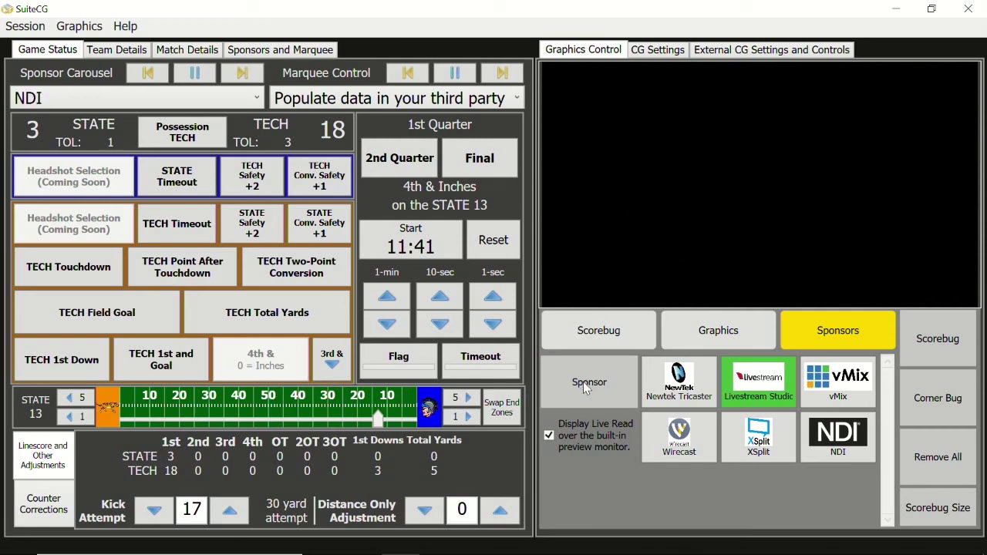
{"action": "left_click", "coordinate": [583, 380]}
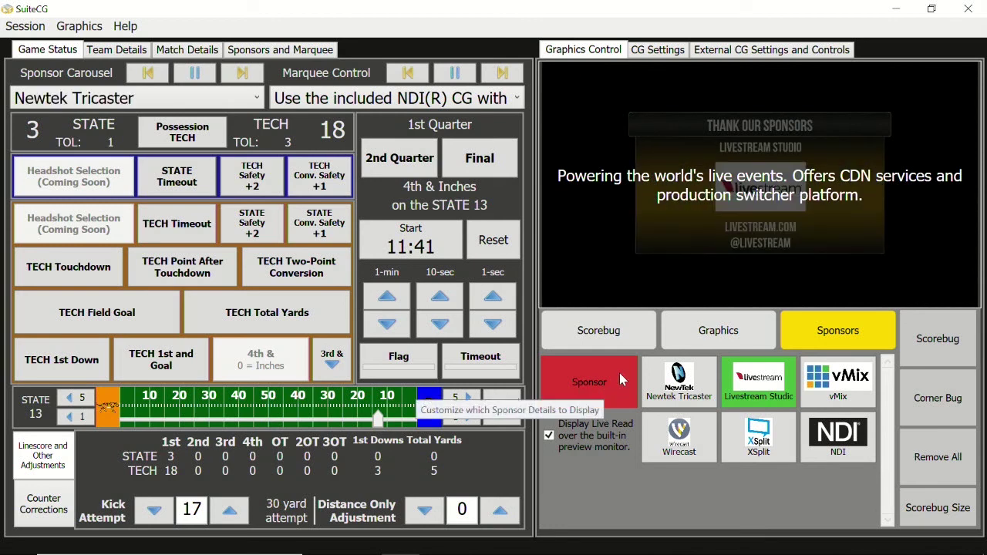
{"action": "left_click", "coordinate": [934, 336]}
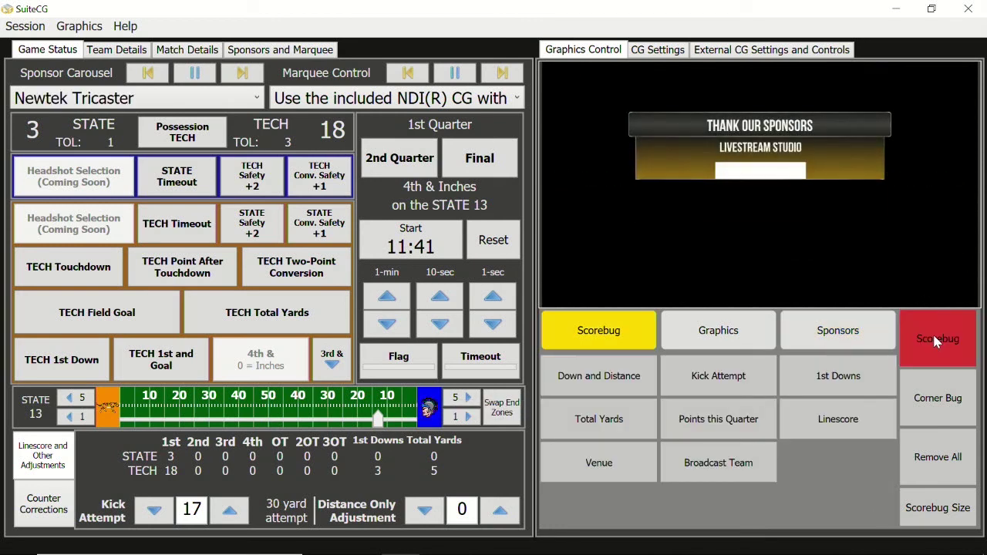
- Air the sponsor read, bring back the scorebug with Down and Distance, then Remove All graphics
{"action": "left_click", "coordinate": [858, 345]}
{"action": "left_click", "coordinate": [604, 394]}
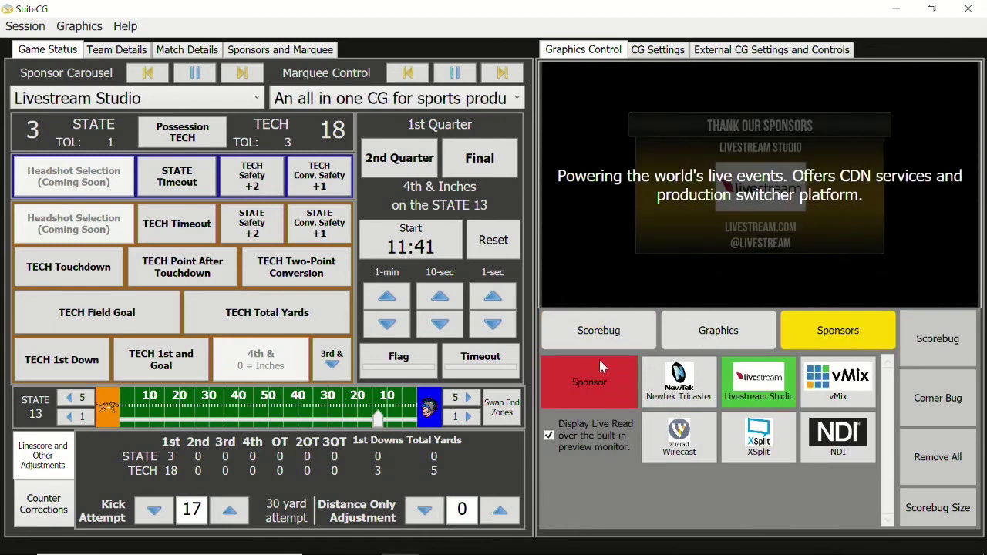
{"action": "left_click", "coordinate": [619, 329]}
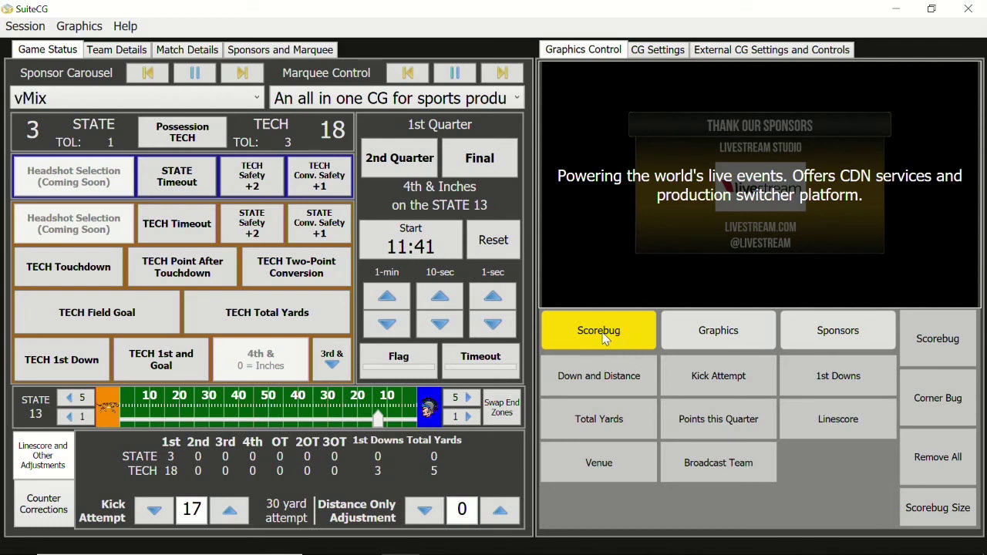
{"action": "left_click", "coordinate": [638, 374]}
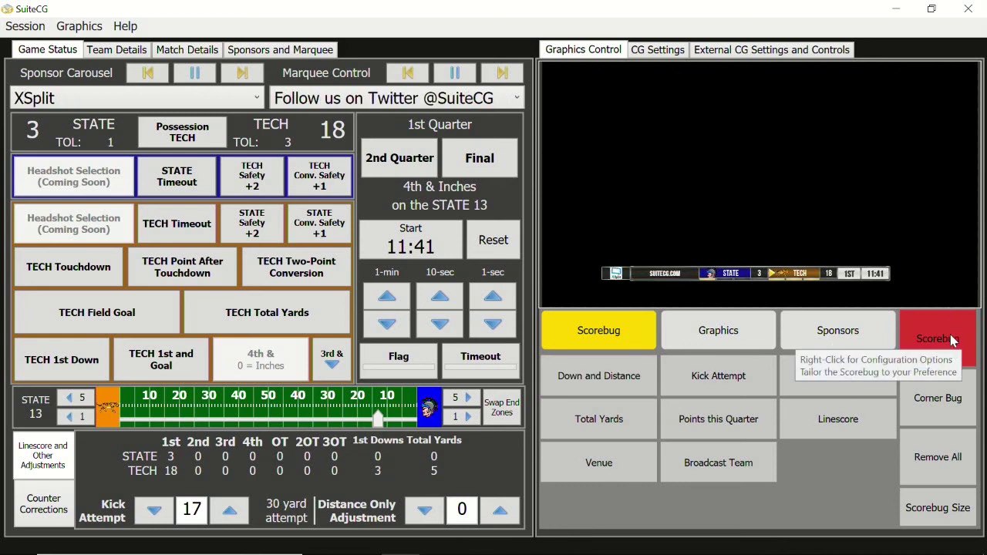
{"action": "left_click", "coordinate": [953, 463]}
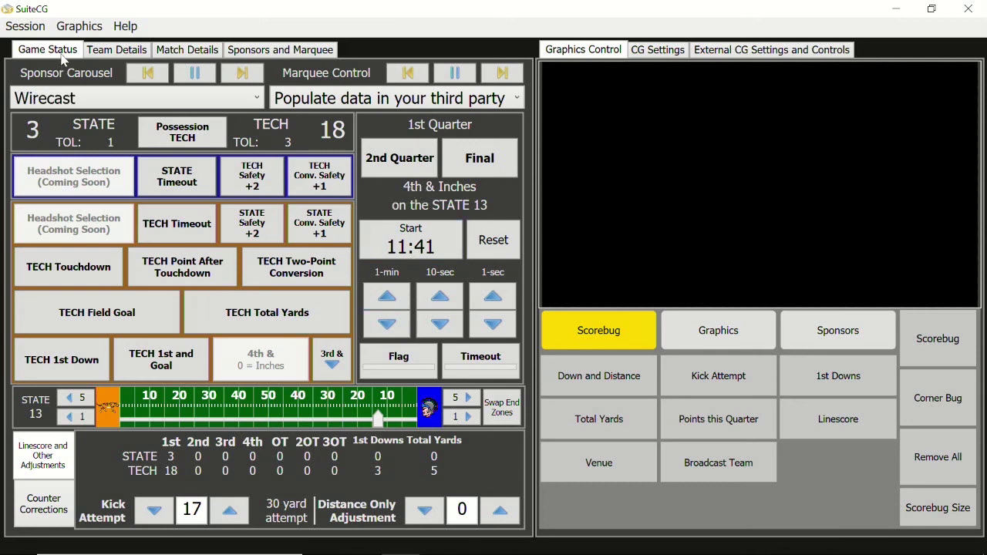
- Start Save Session as Template, including home team, match details, sponsor/marquee lists and score stats
{"action": "left_click", "coordinate": [26, 26]}
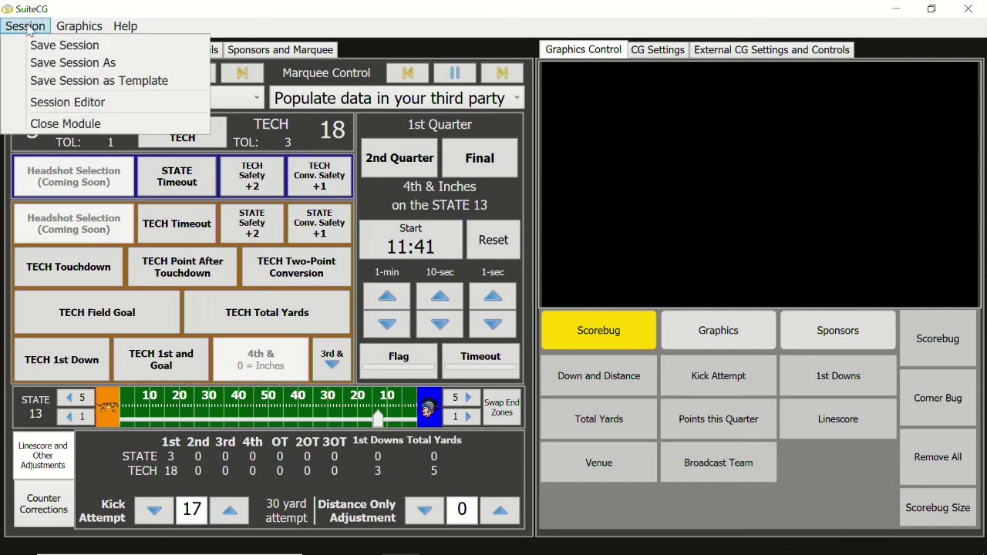
{"action": "left_click", "coordinate": [62, 81]}
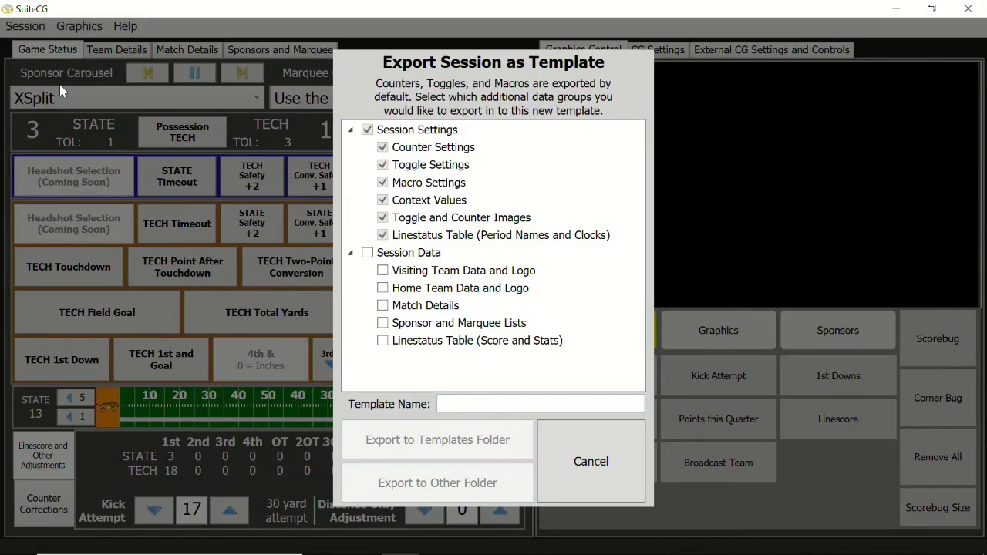
{"action": "left_click", "coordinate": [384, 324]}
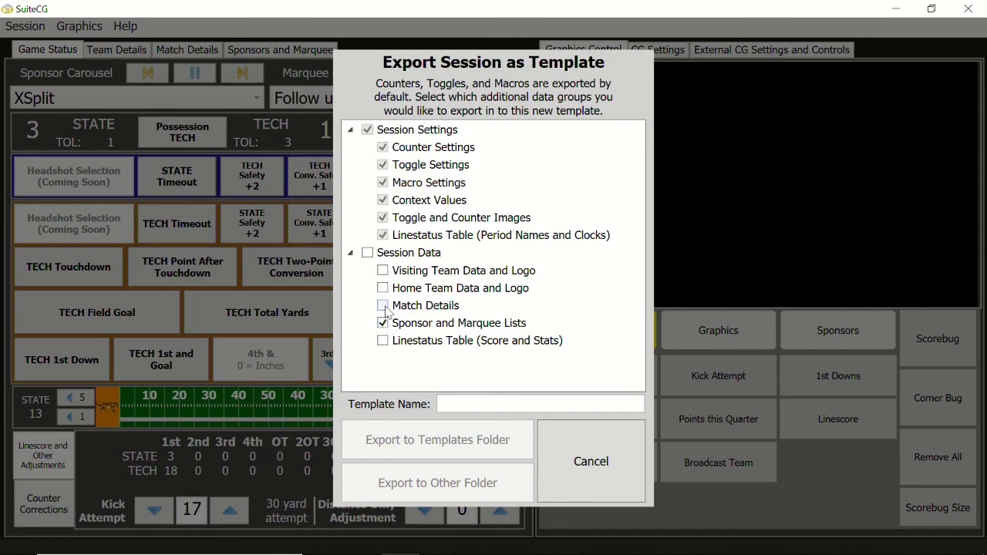
{"action": "left_click", "coordinate": [382, 305]}
{"action": "left_click", "coordinate": [382, 288]}
{"action": "left_click", "coordinate": [383, 271]}
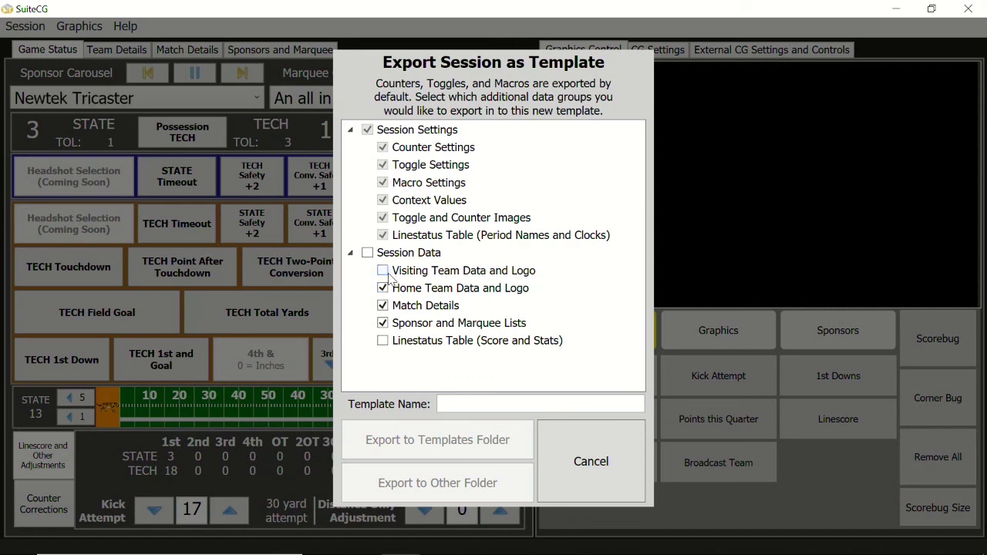
{"action": "left_click", "coordinate": [383, 341]}
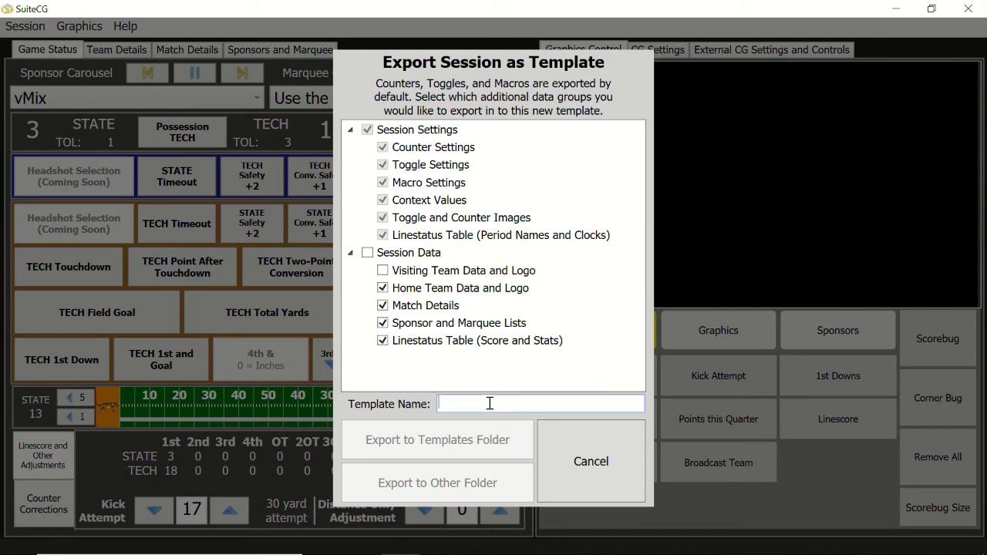
- Name the template 'My Football Template' and export it to the templates folder
{"action": "type", "text": "My Foot"}
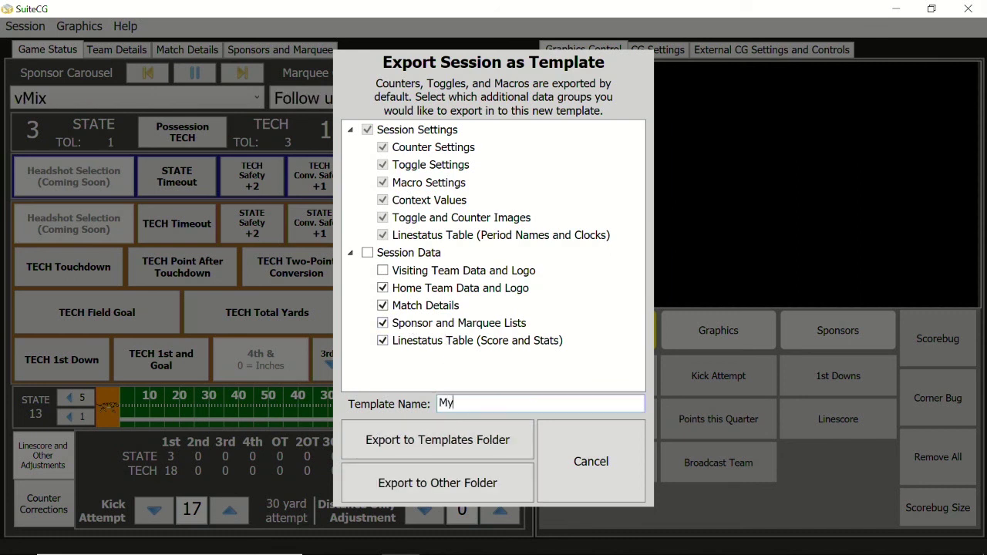
{"action": "type", "text": "ll Template"}
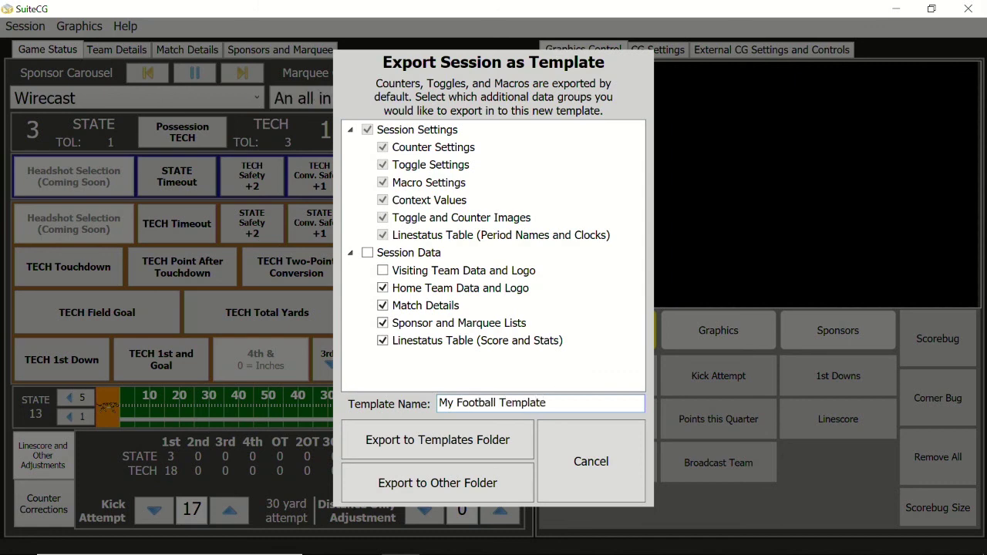
{"action": "left_click", "coordinate": [446, 445]}
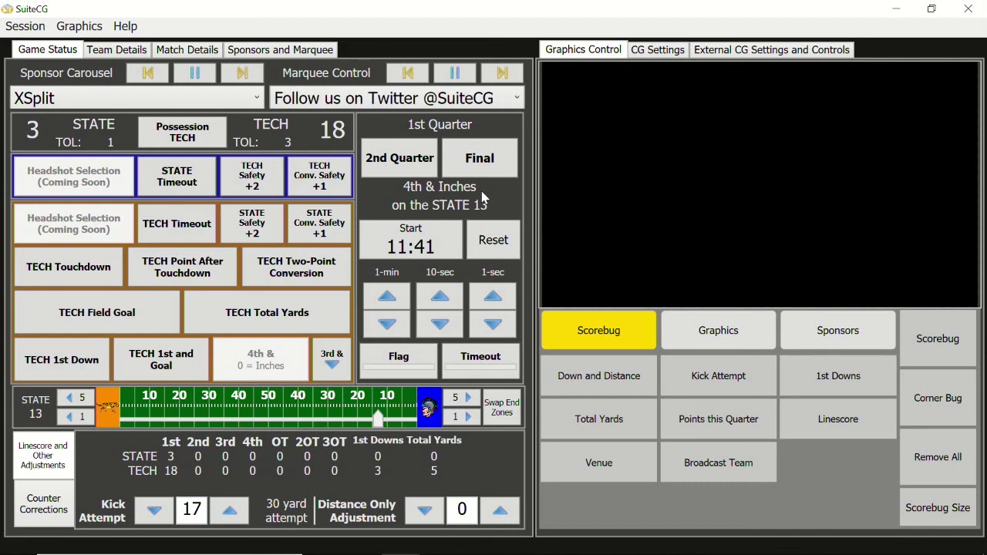
- Show the Team Details page with the Warriors and Tech University Tigers
{"action": "left_click", "coordinate": [132, 52]}
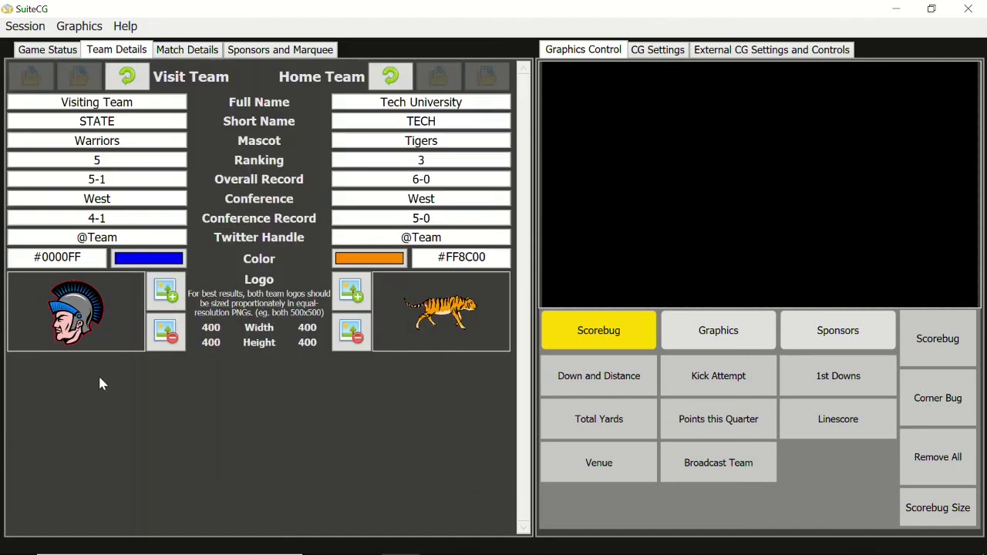